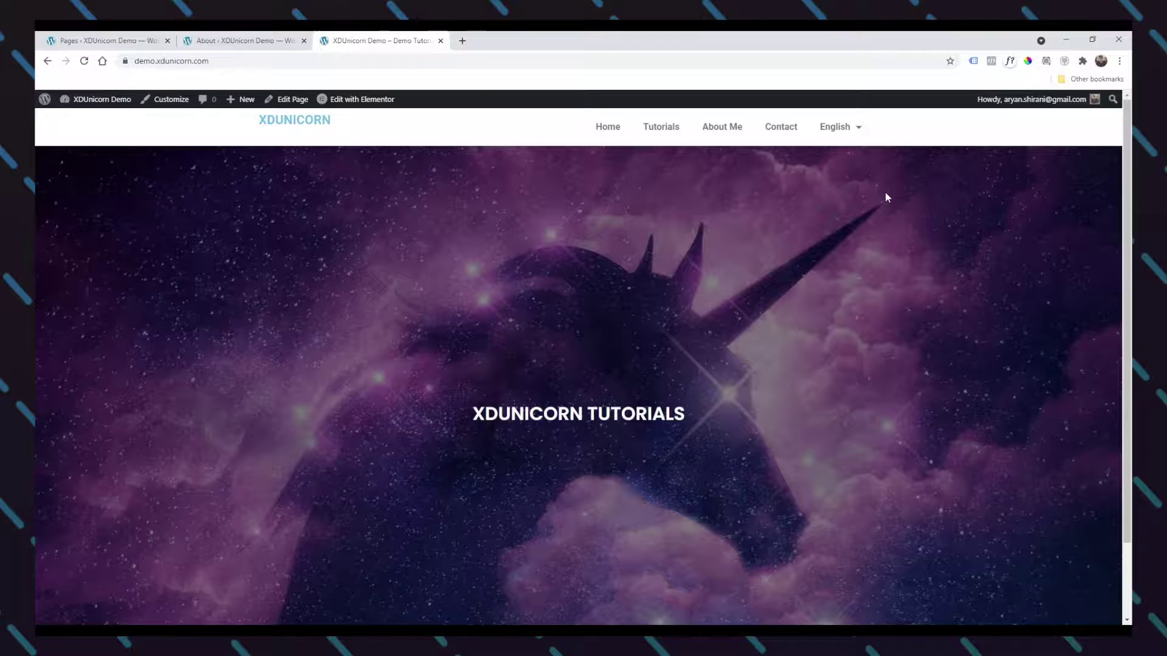
Switch the demo website's language from English to Italian.
mouse_move(864, 133)
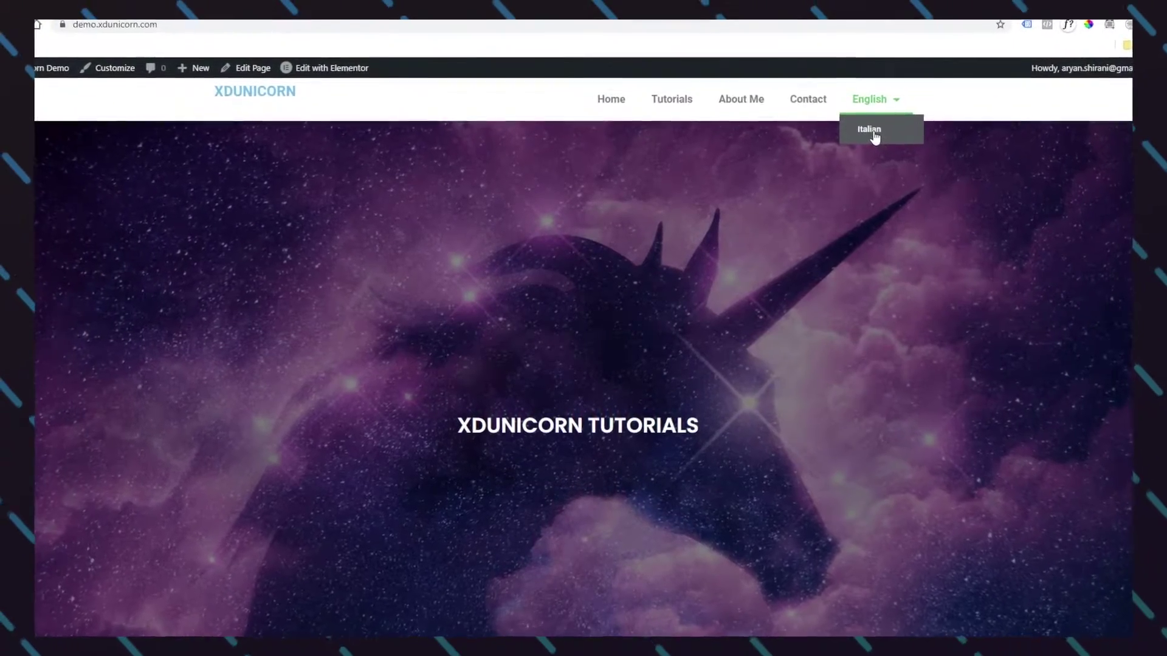
click(869, 140)
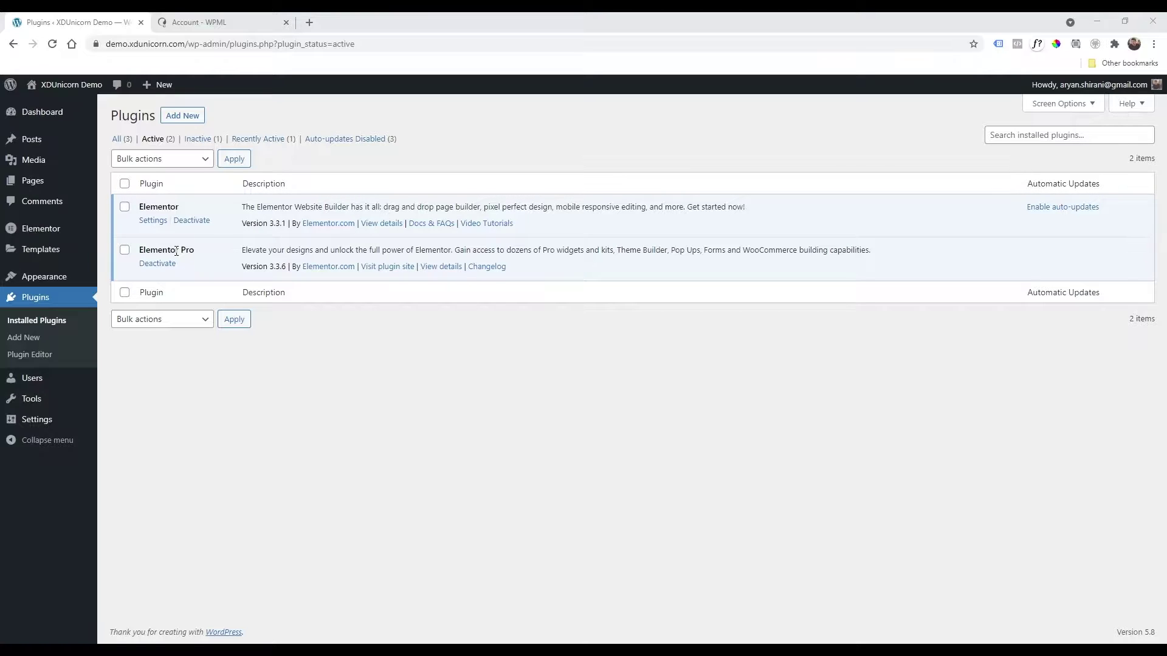
Switch to the WPML account and open its plugin downloads page.
click(238, 18)
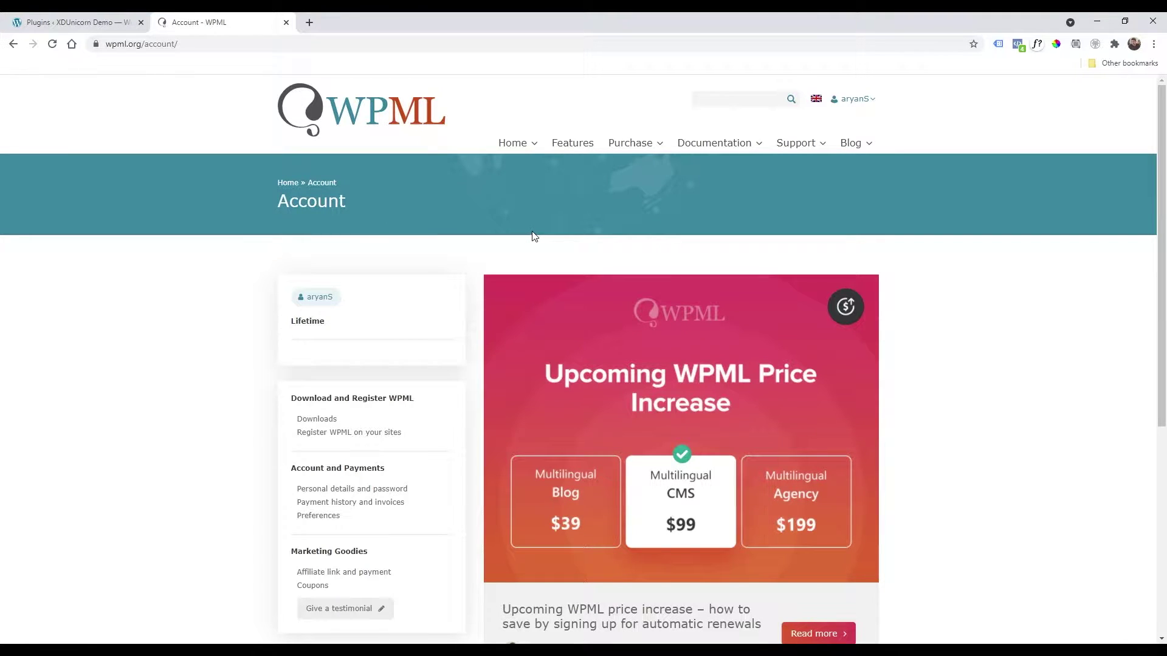
scroll(533, 232, down, 1)
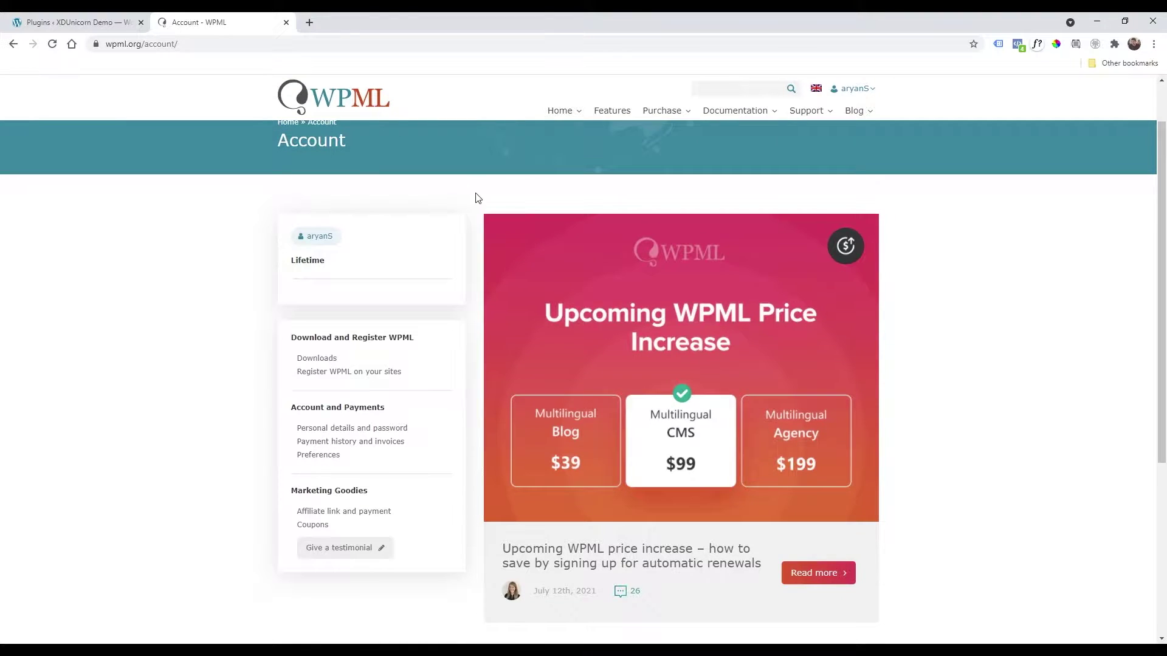
scroll(478, 197, up, 1)
mouse_move(857, 99)
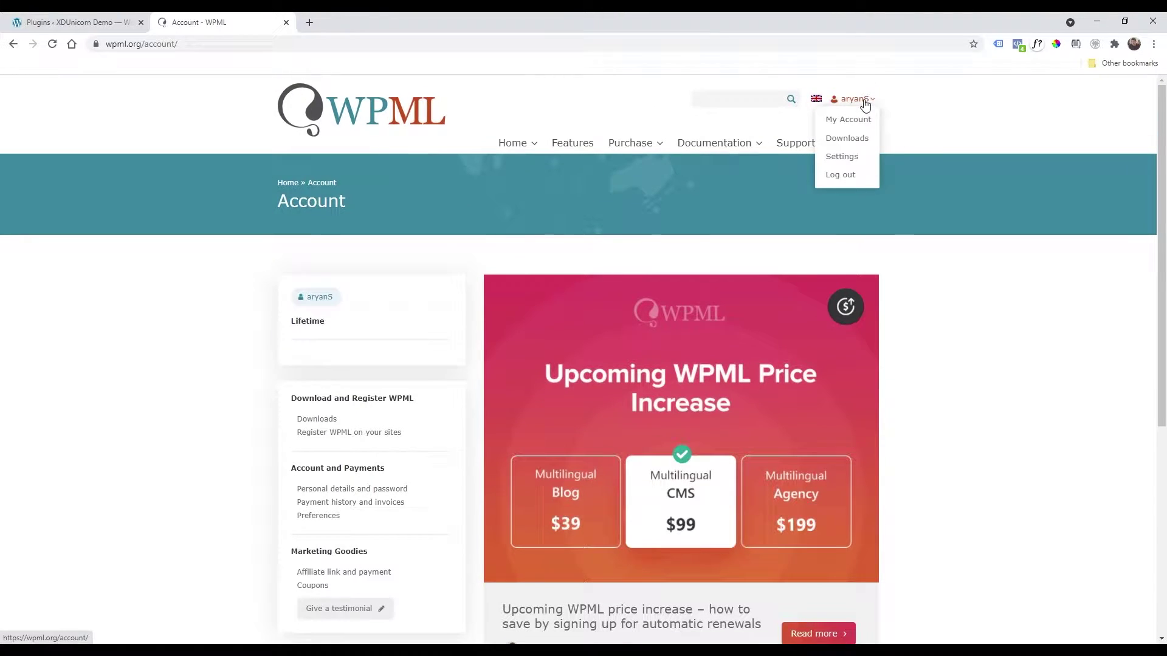
click(848, 140)
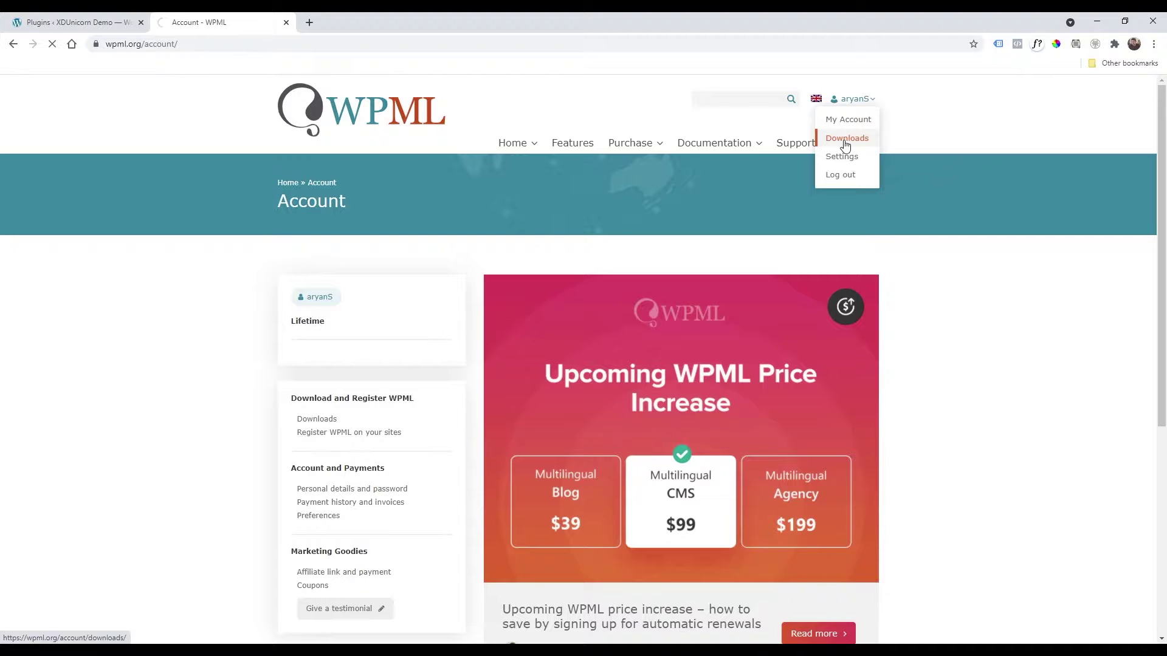
Download the WPML Multilingual CMS, String Translation, Translation Management and Media Translation zip files to the Desktop.
scroll(659, 268, down, 2)
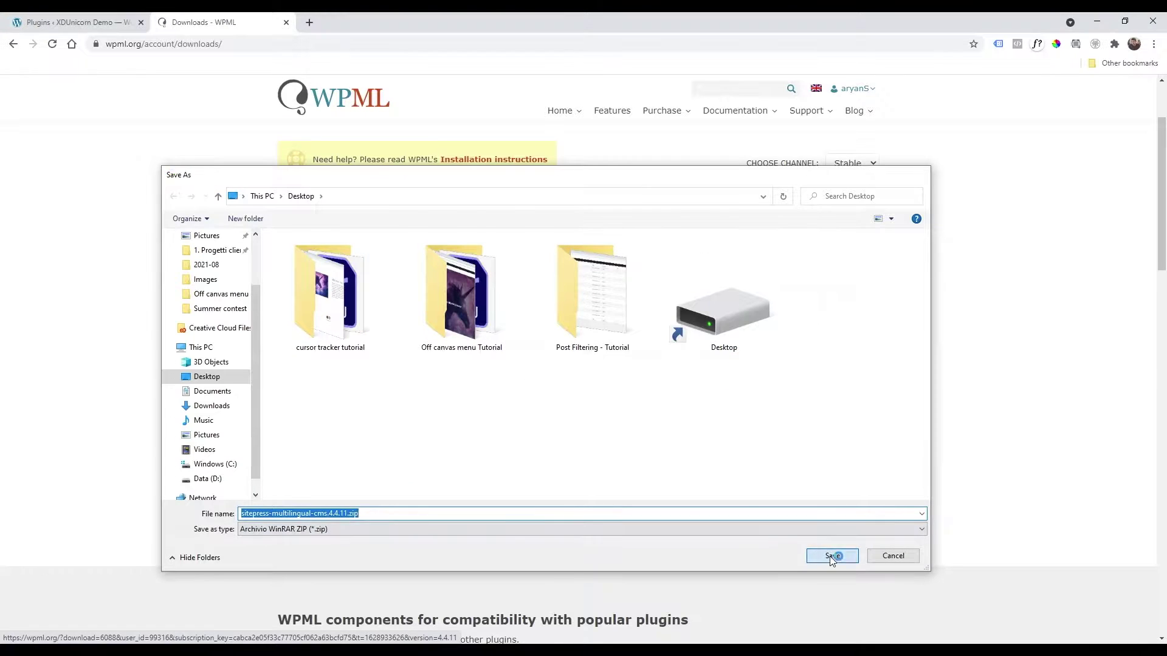
click(832, 556)
click(816, 373)
key(Return)
click(814, 435)
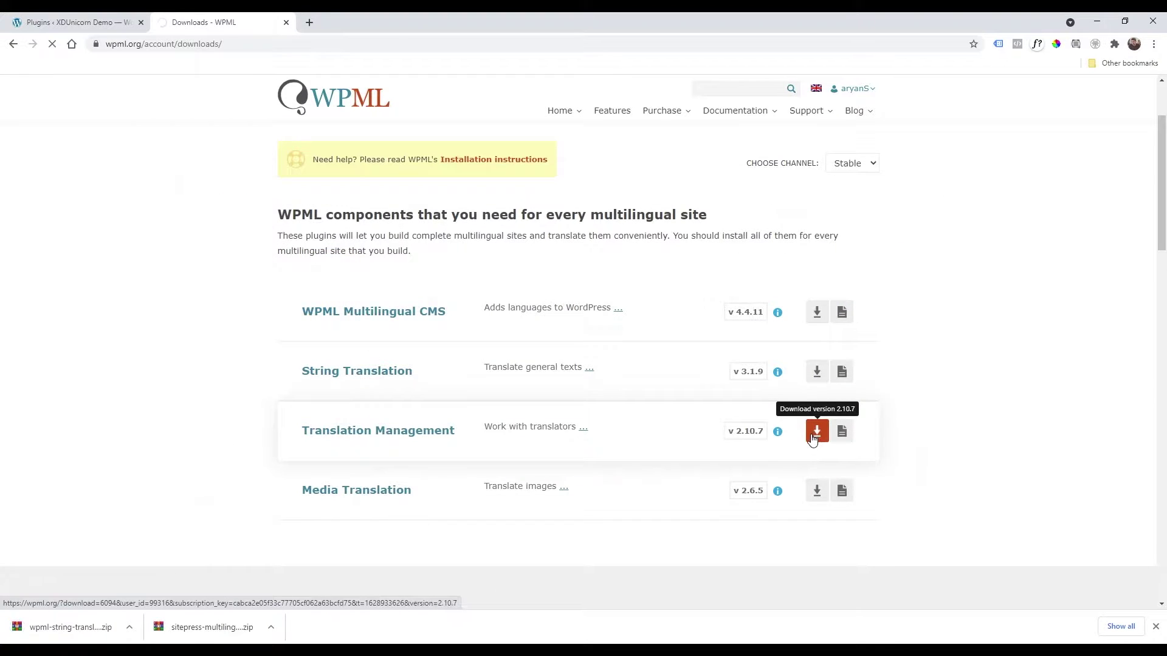
click(836, 557)
click(816, 491)
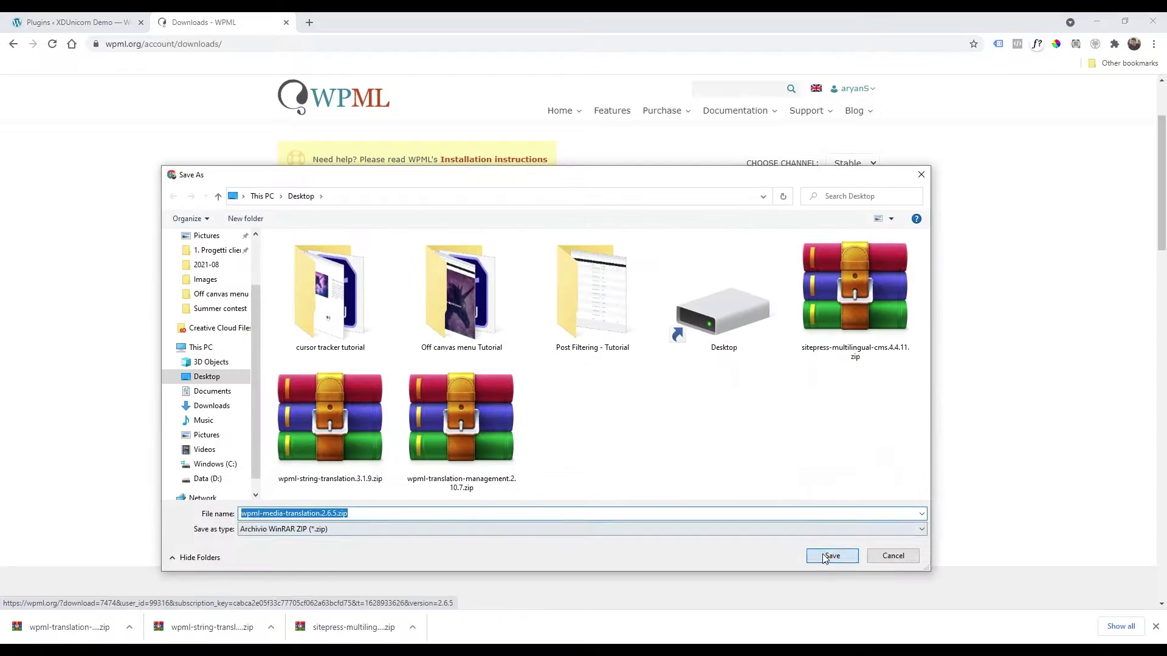
click(831, 557)
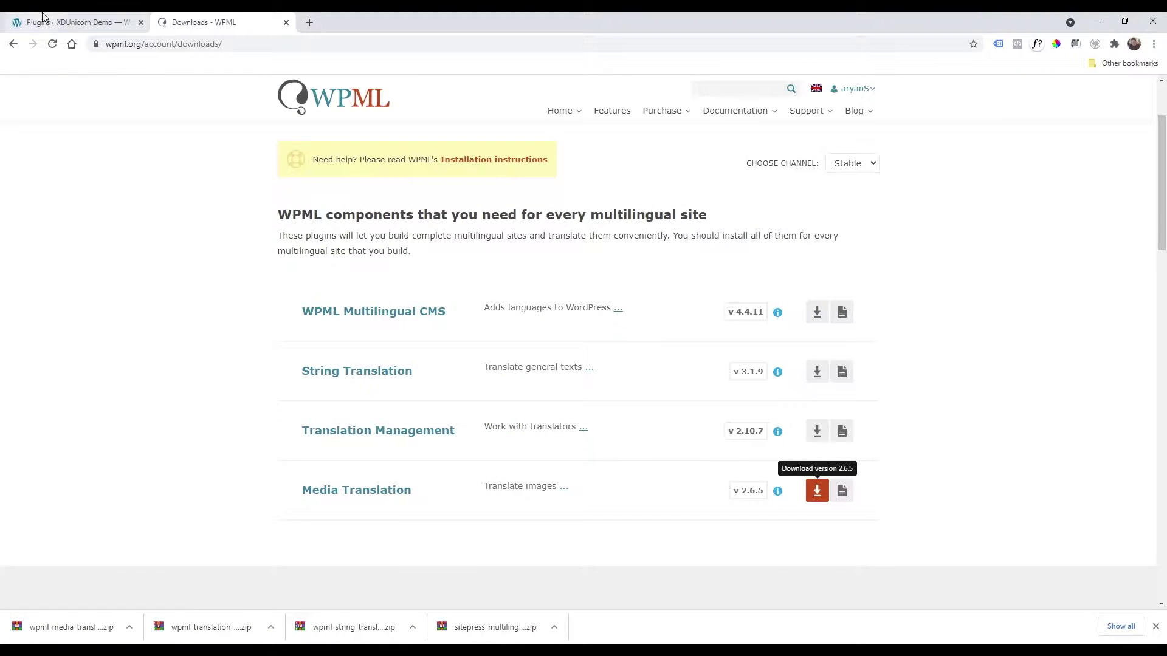
Return to the WordPress plugins page, then upload, install and activate sitepress-multilingual-cms.4.4.11.zip.
click(69, 19)
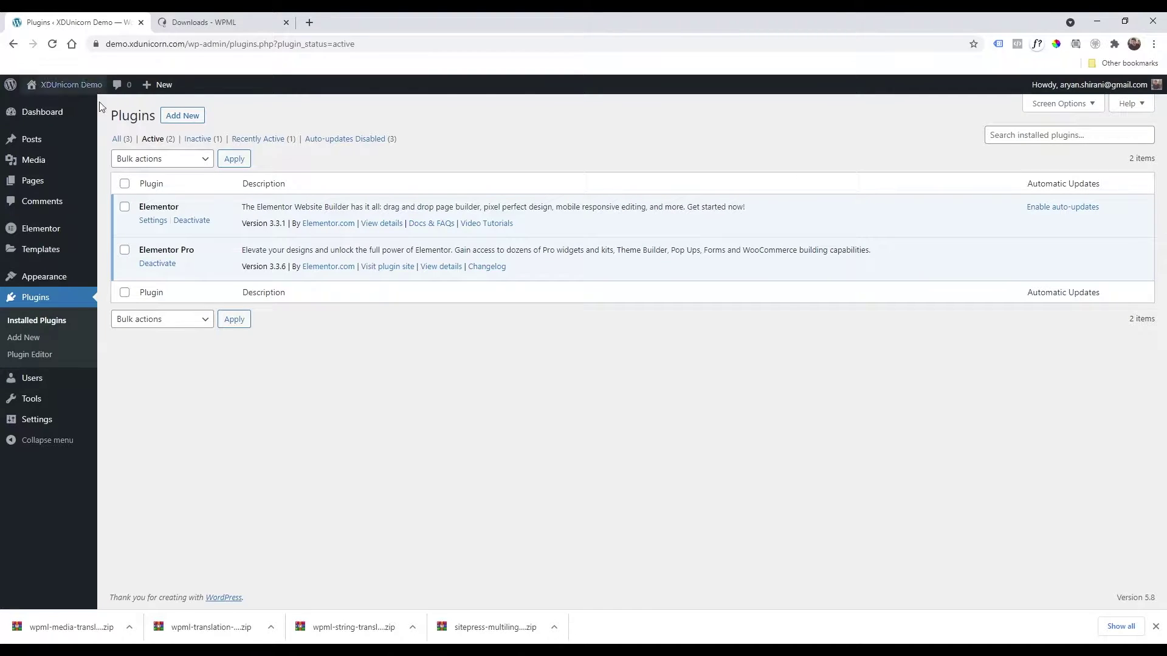
click(188, 119)
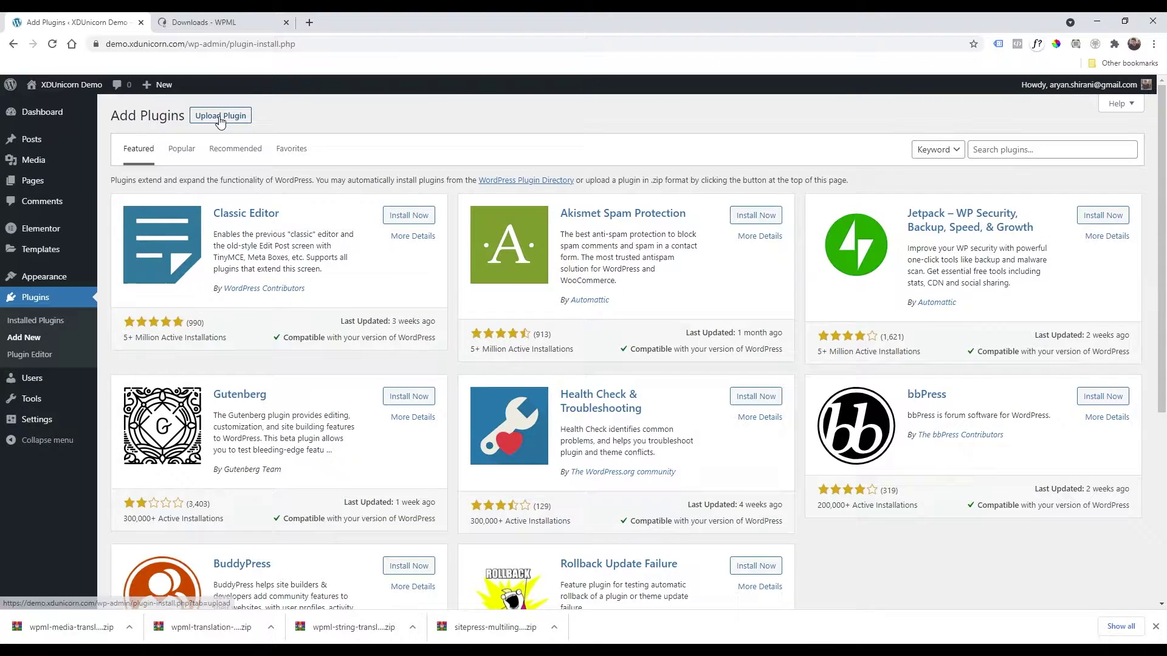
click(220, 119)
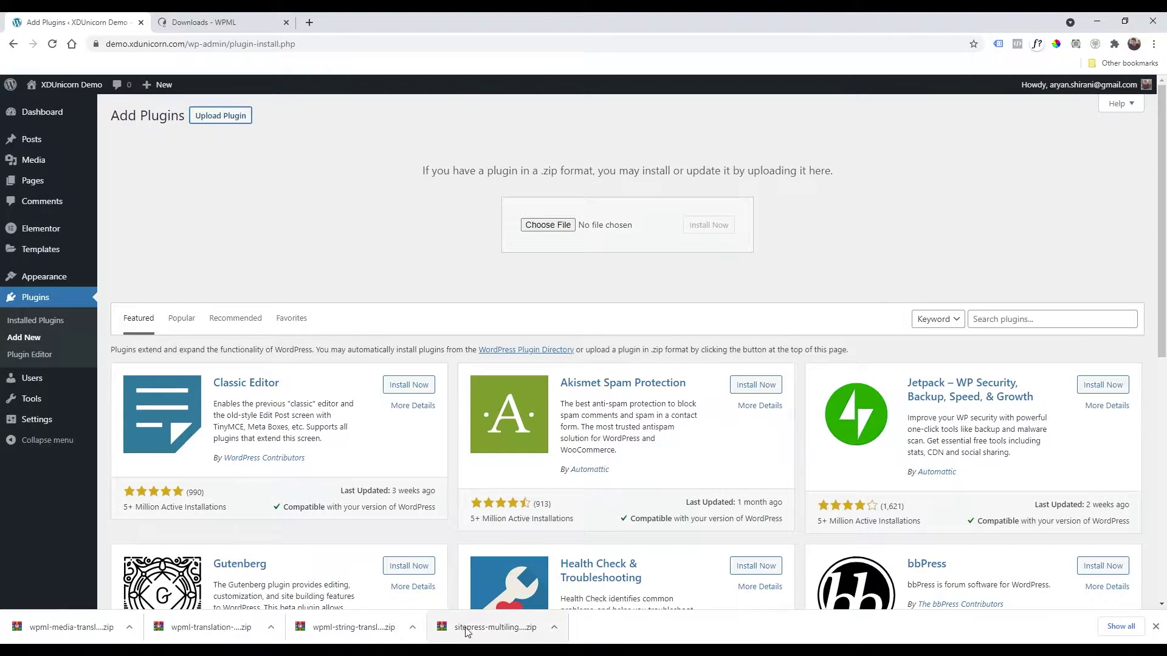
drag(480, 627, 556, 231)
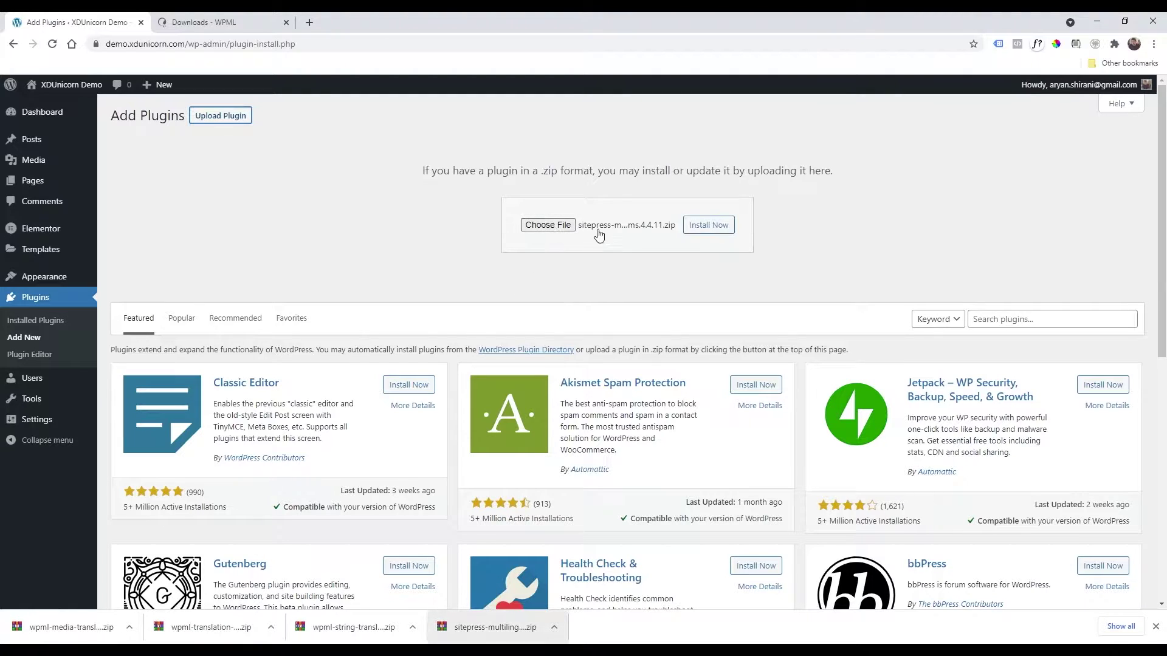
click(706, 226)
click(159, 222)
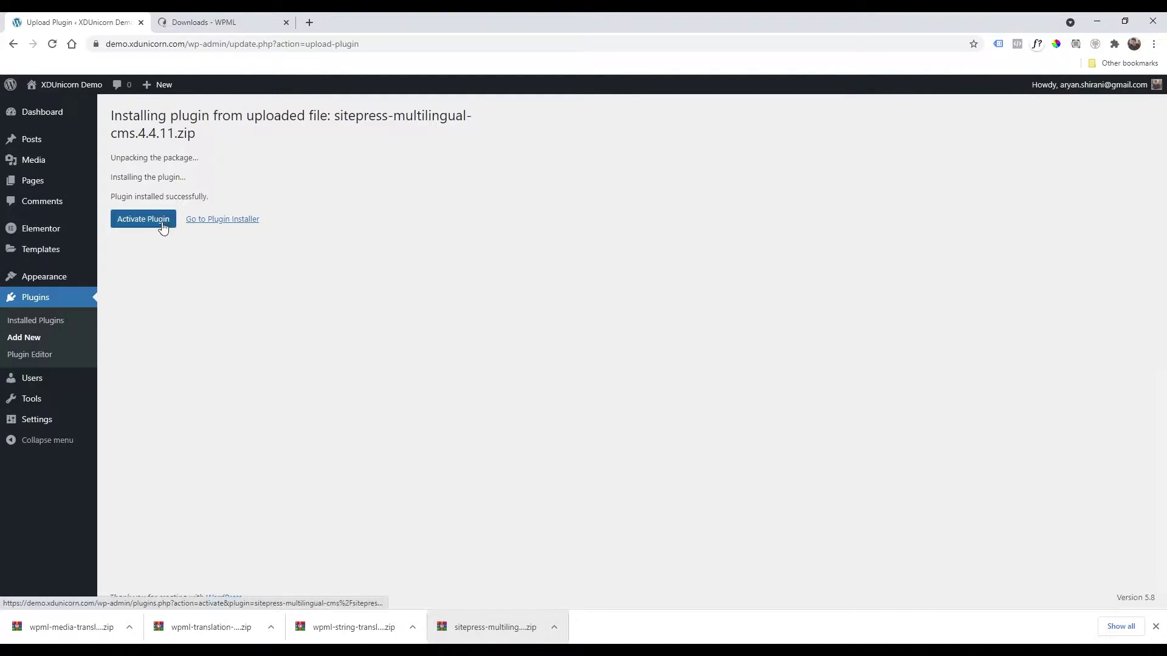
Upload, install and activate the wpml-string-translation.3.1.9.zip plugin.
click(185, 117)
click(206, 116)
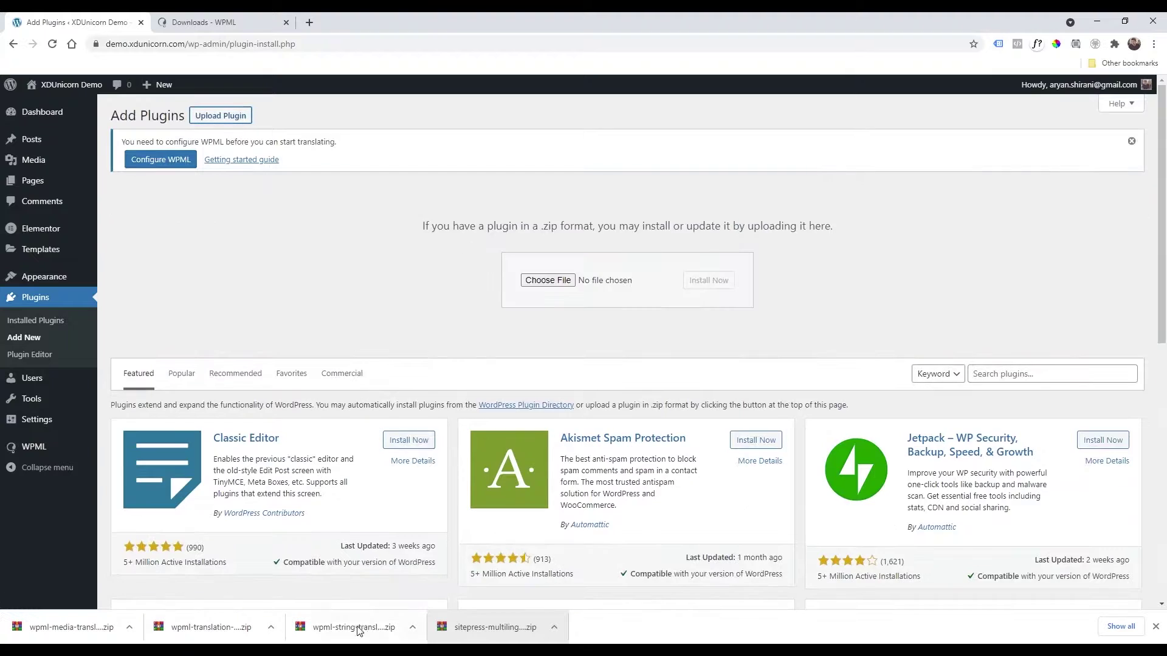
drag(344, 627, 547, 280)
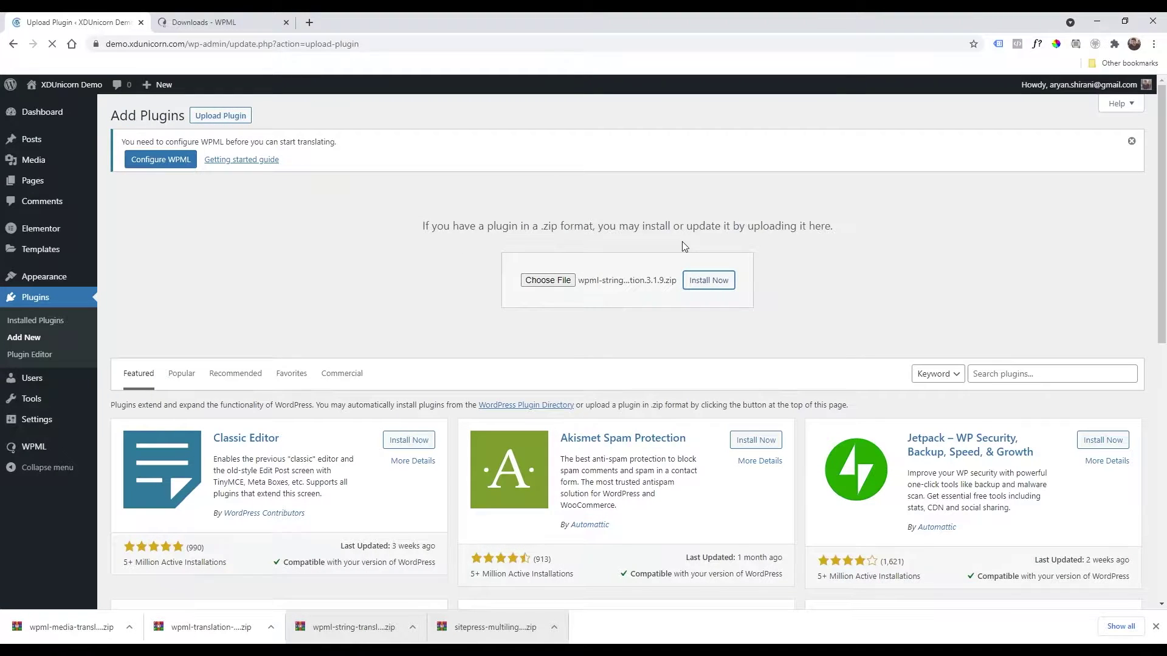
click(708, 280)
click(146, 266)
Upload, install and activate the wpml-translation-management.2.10.7.zip plugin.
click(182, 115)
click(220, 116)
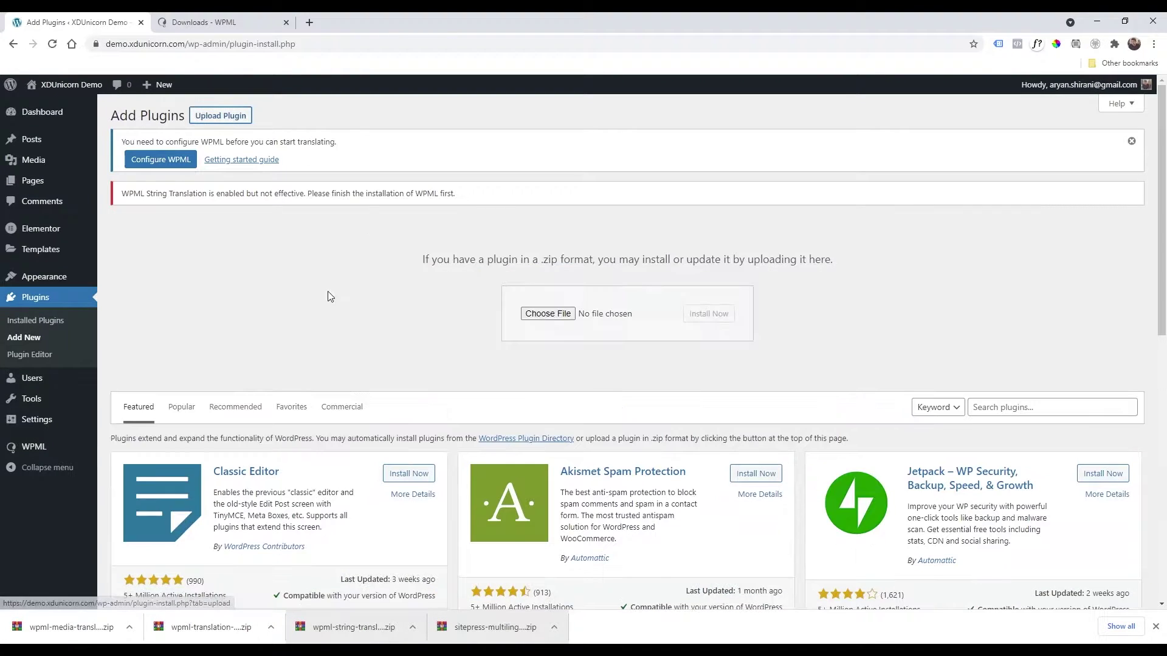
drag(212, 627, 546, 313)
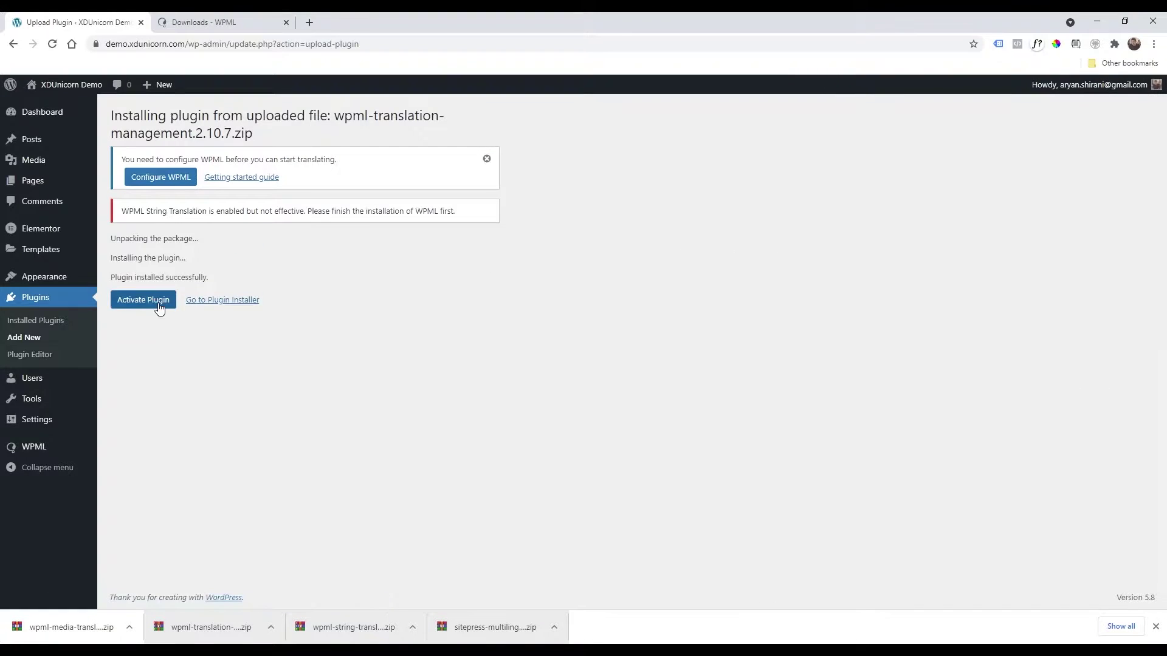
click(143, 302)
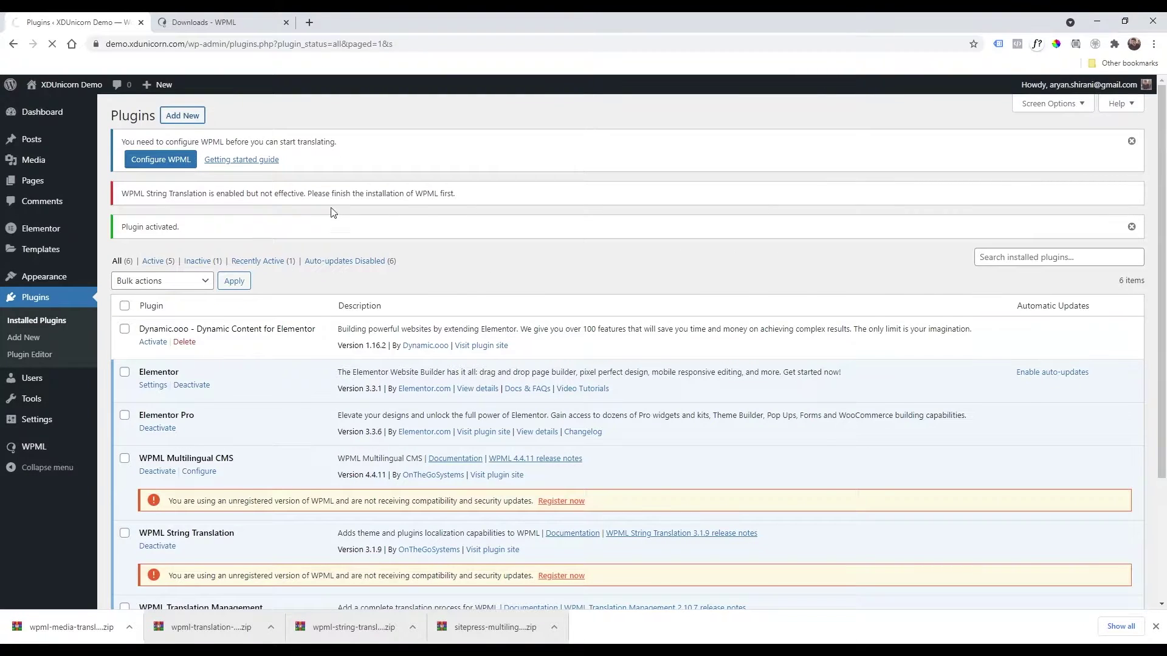
Upload, install and activate the wpml-media-translation.2.6.5.zip plugin.
click(183, 115)
click(220, 115)
drag(71, 627, 547, 313)
click(704, 312)
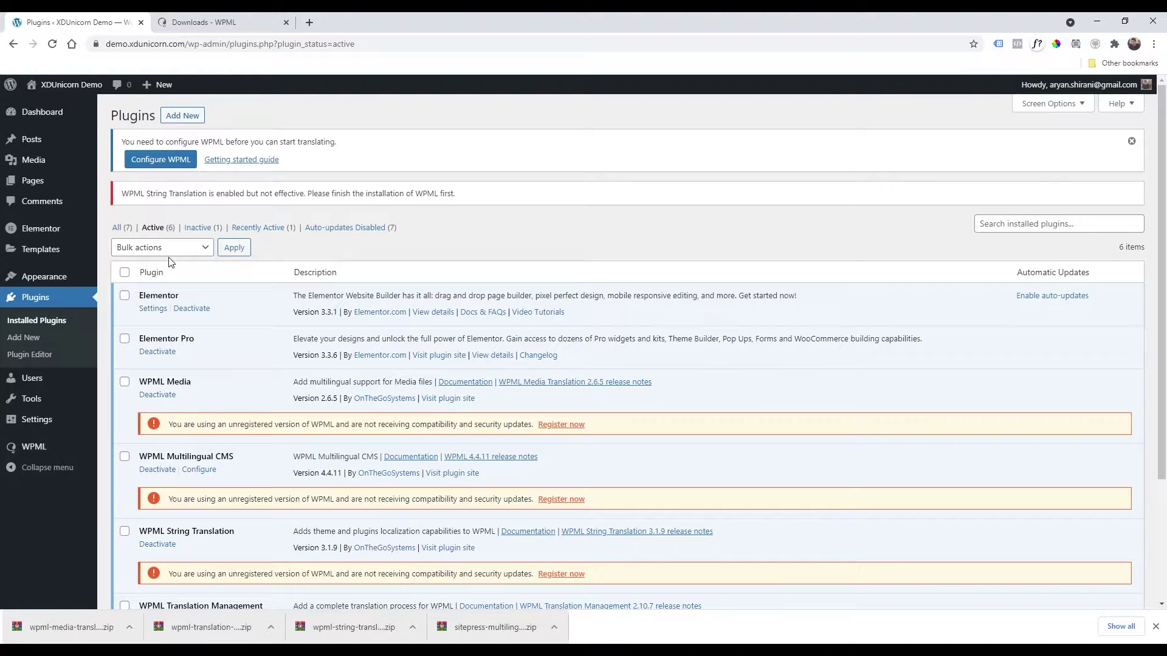
Review the active Elementor and WPML plugins, and compare them with the components on the WPML downloads page.
scroll(396, 280, down, 3)
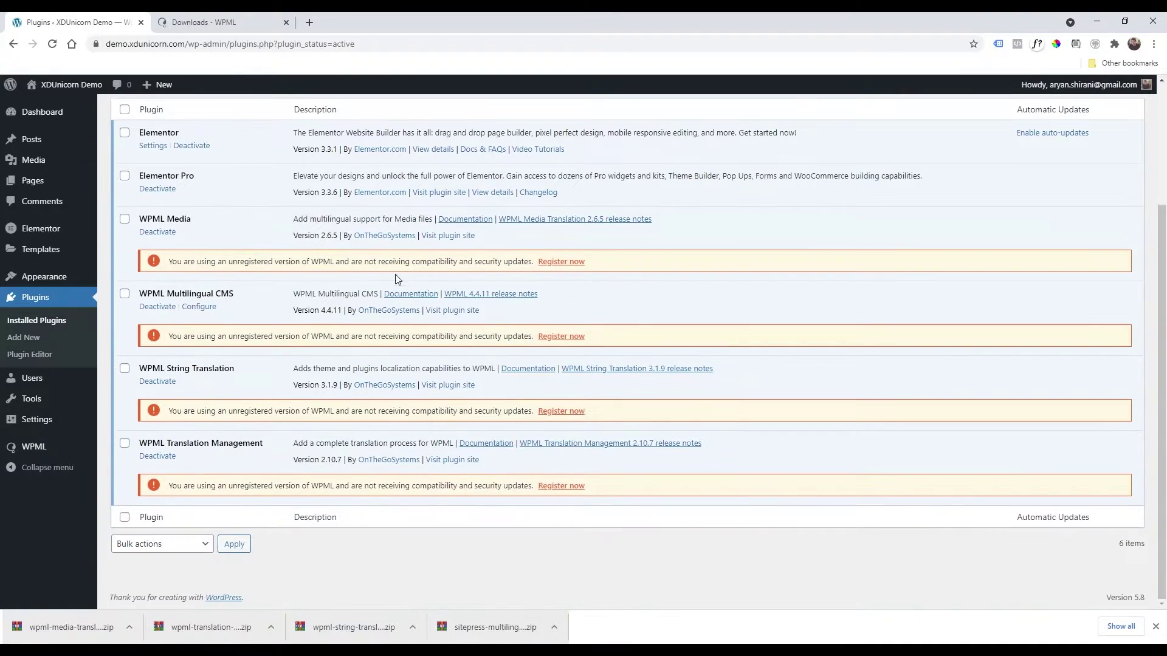
scroll(313, 343, up, 1)
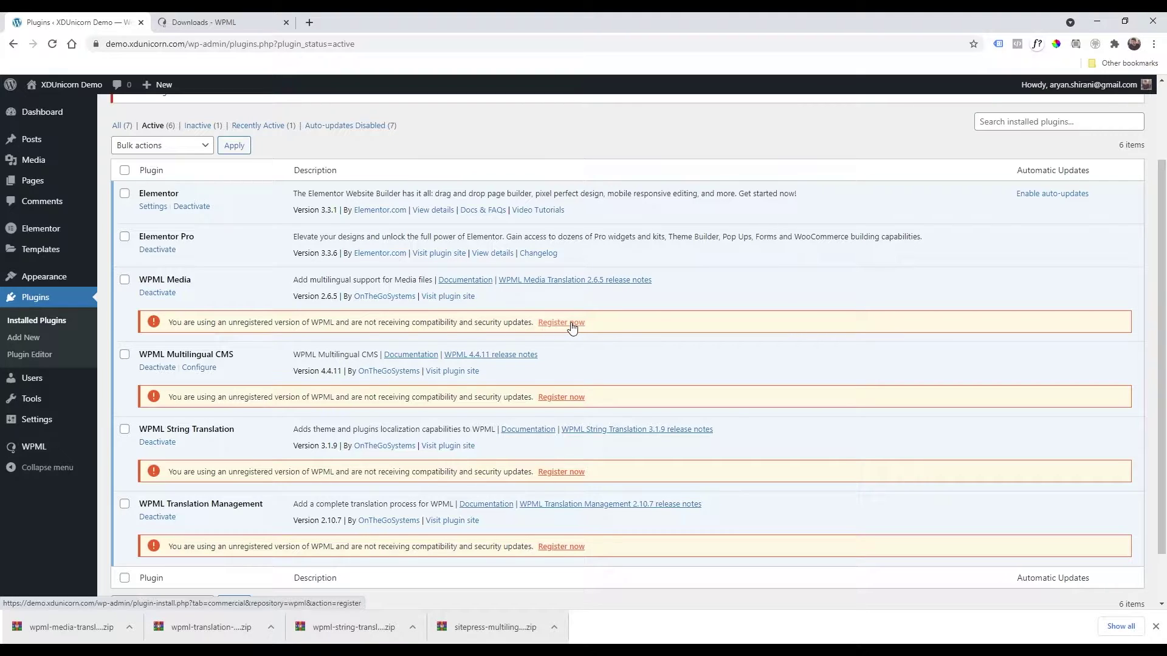
drag(150, 195, 179, 195)
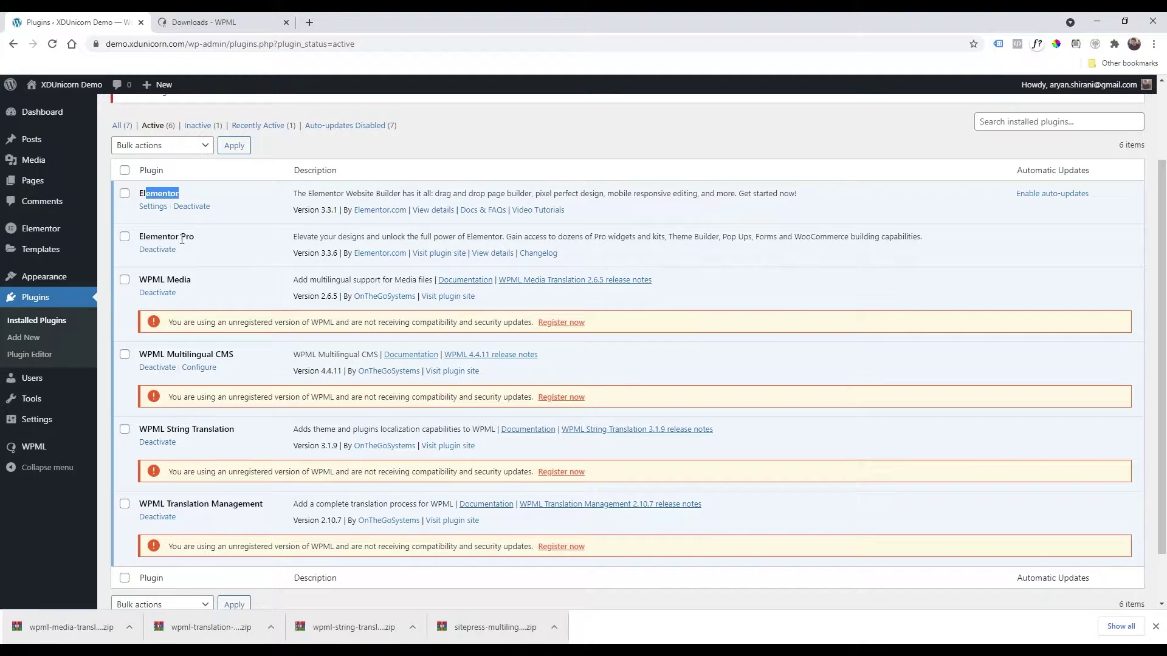
drag(141, 237, 194, 237)
click(222, 269)
click(222, 18)
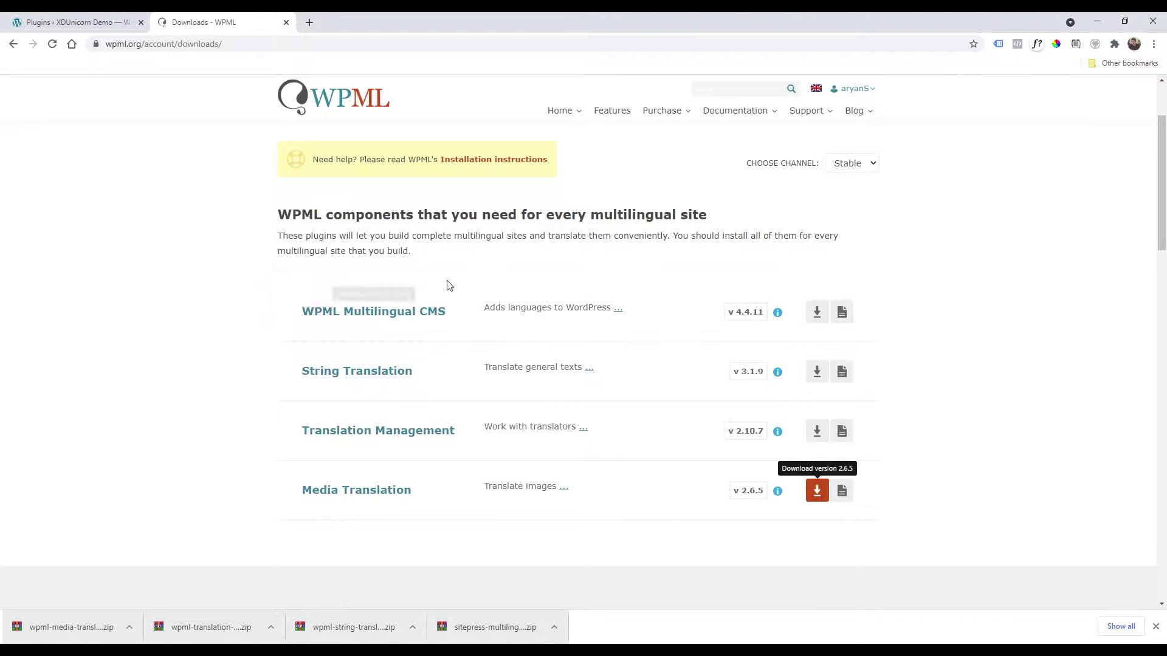
click(78, 19)
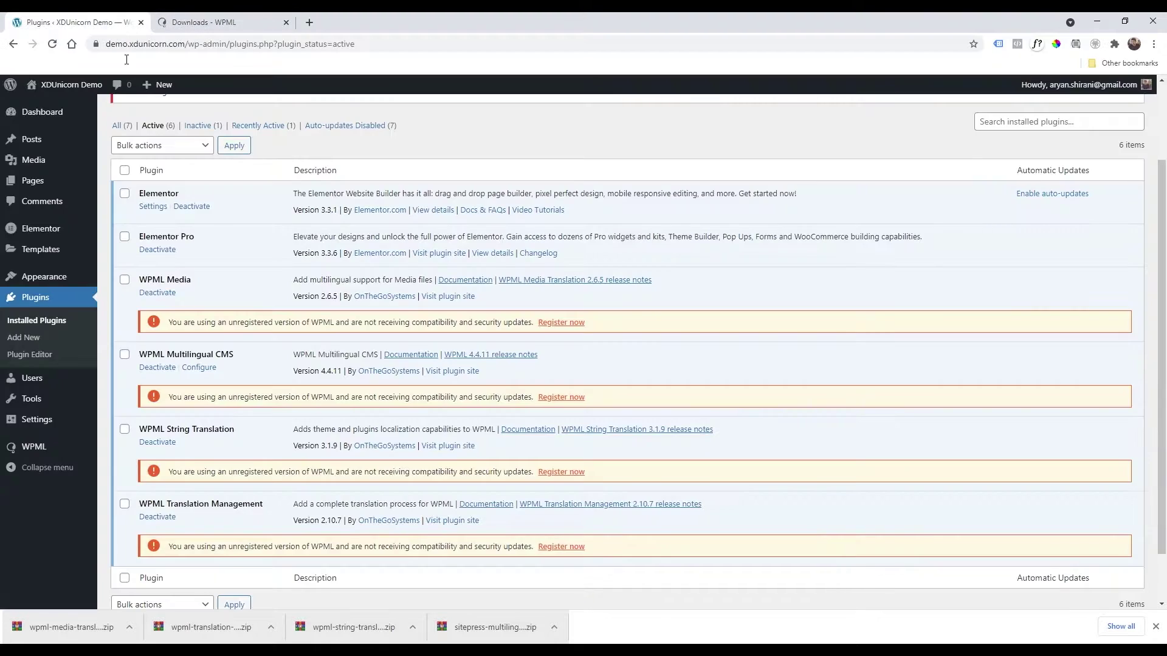
Open the WPML site key registration form in WordPress, and open the page for registering sites in the WPML account.
click(561, 323)
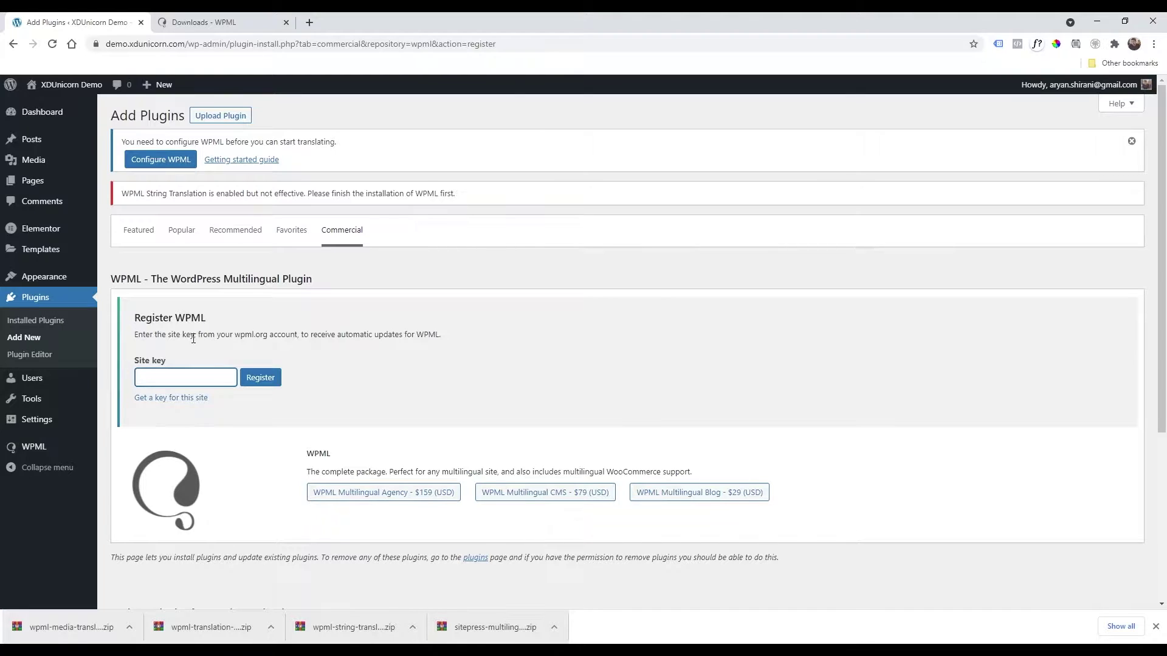
click(217, 22)
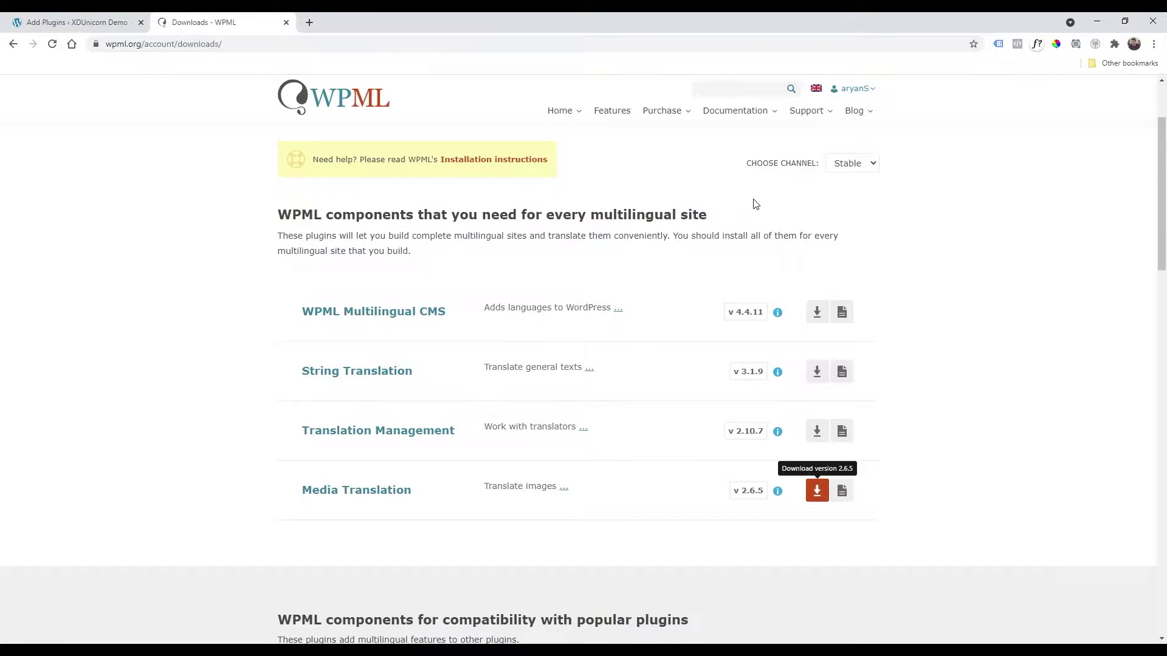
mouse_move(867, 94)
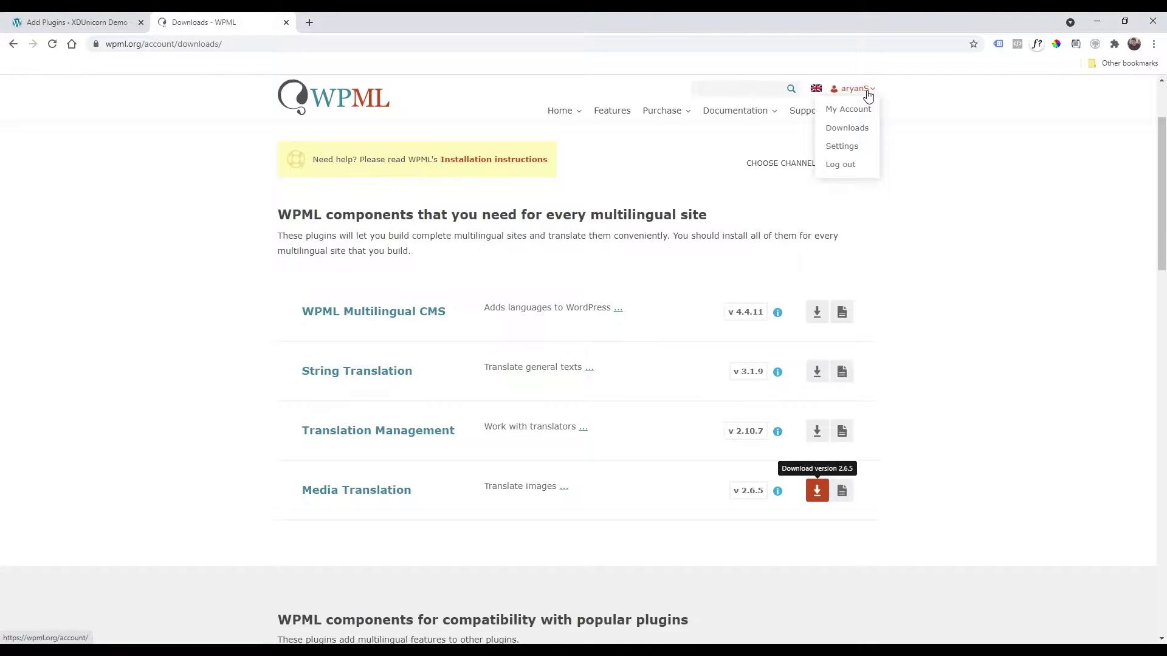
click(865, 109)
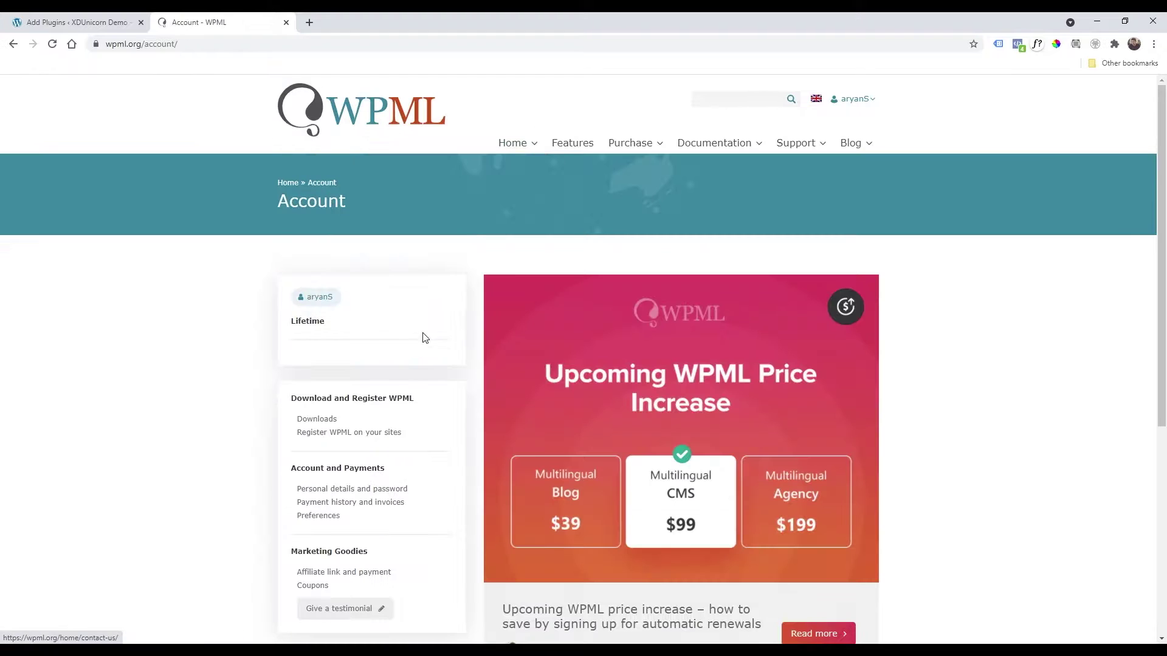
scroll(406, 464, down, 1)
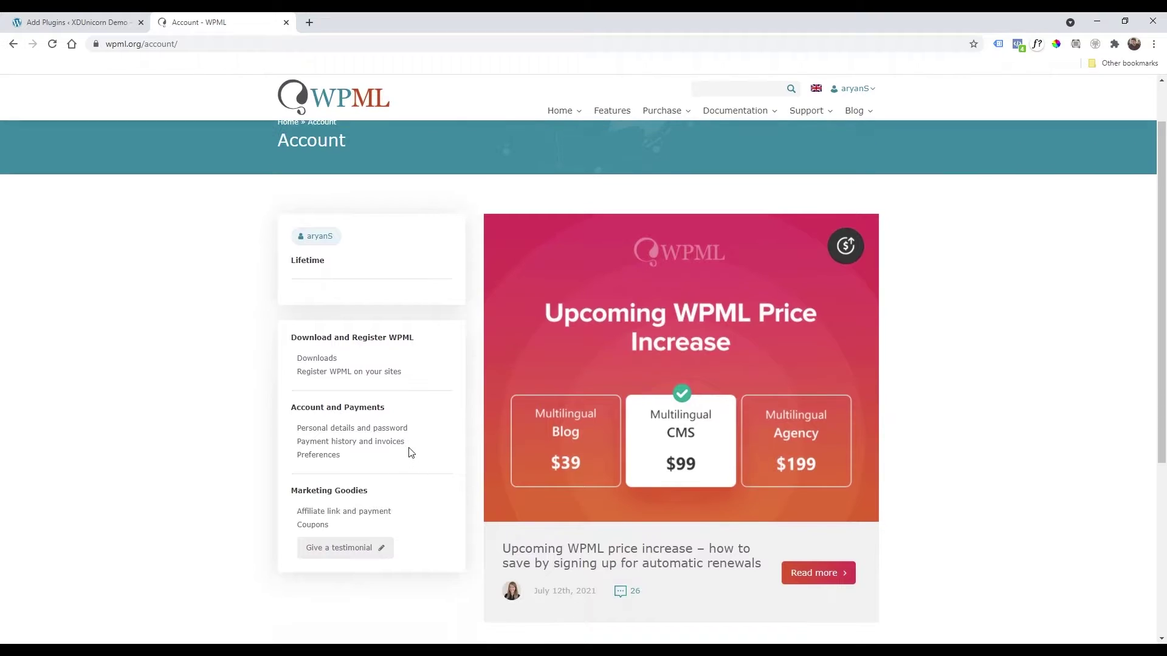
click(373, 377)
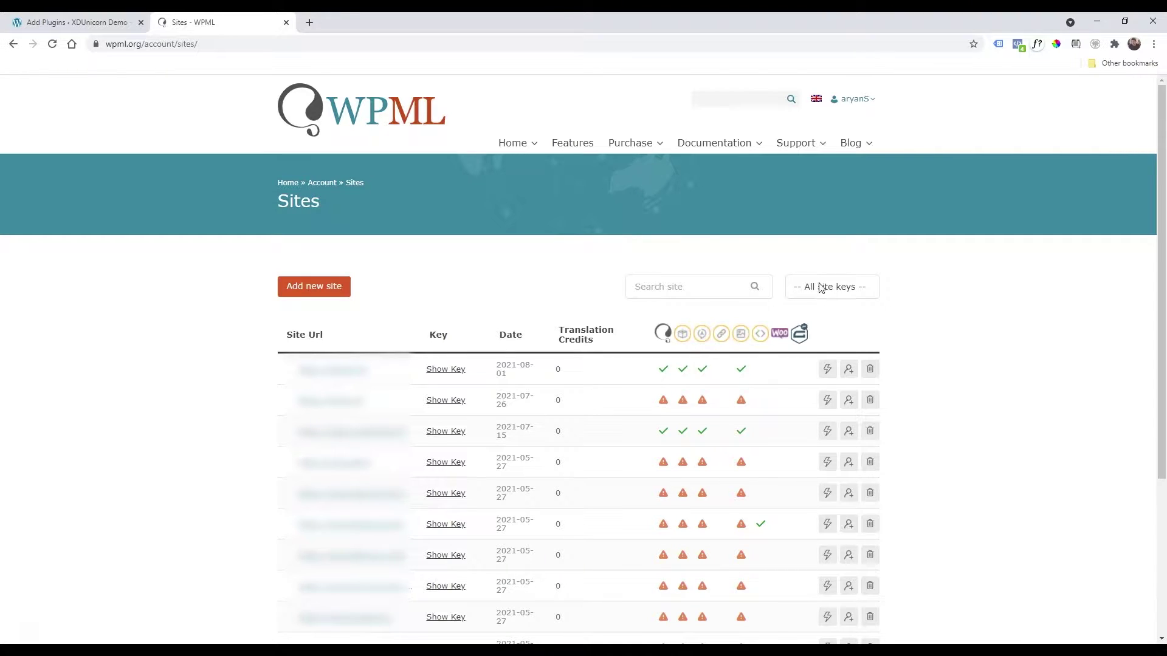
click(330, 284)
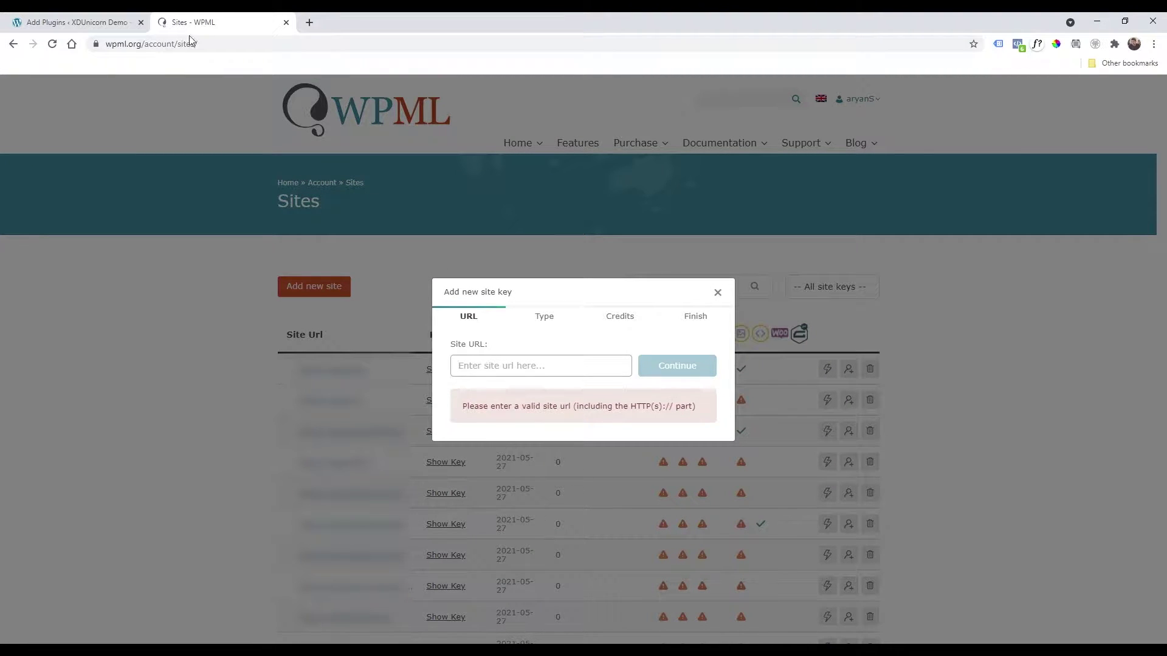
click(91, 22)
drag(184, 44, 106, 44)
right_click(153, 40)
click(184, 124)
click(201, 22)
right_click(508, 366)
click(567, 461)
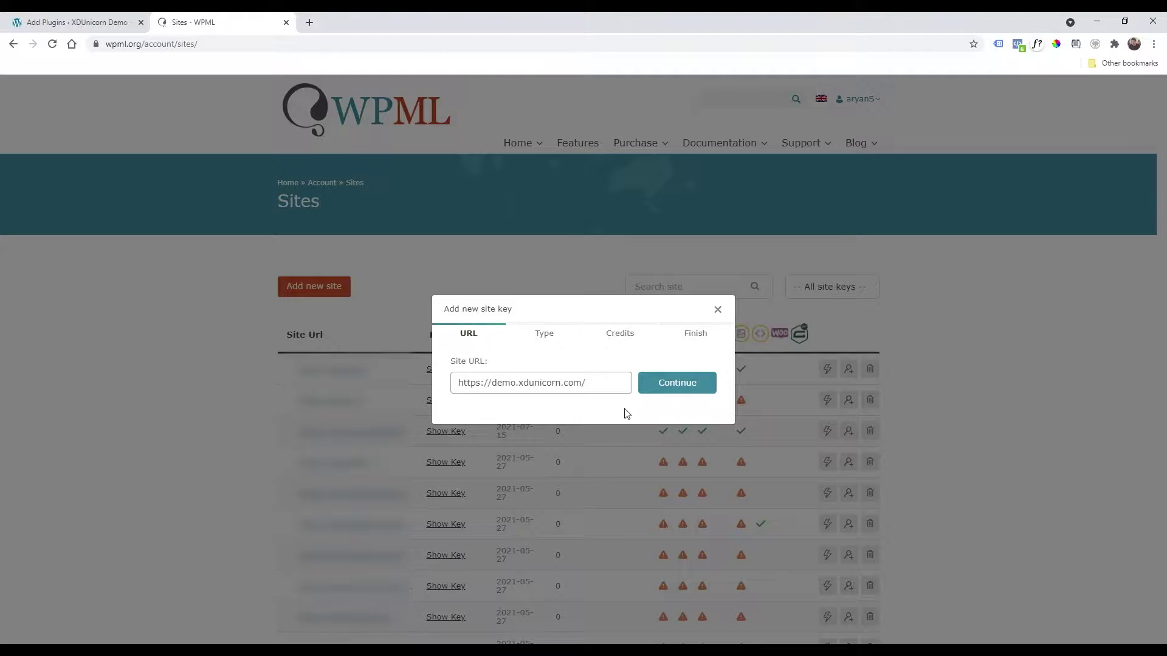
click(677, 391)
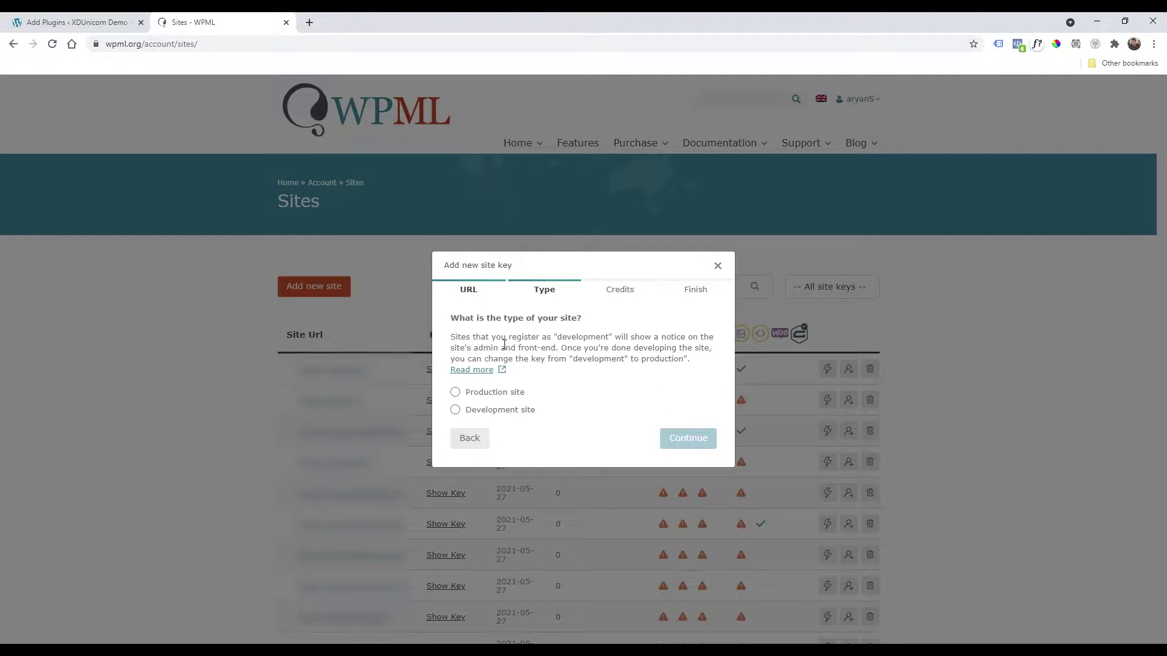
Generate the site key as a production site with 0 automatic translation credits, and copy the key.
click(495, 394)
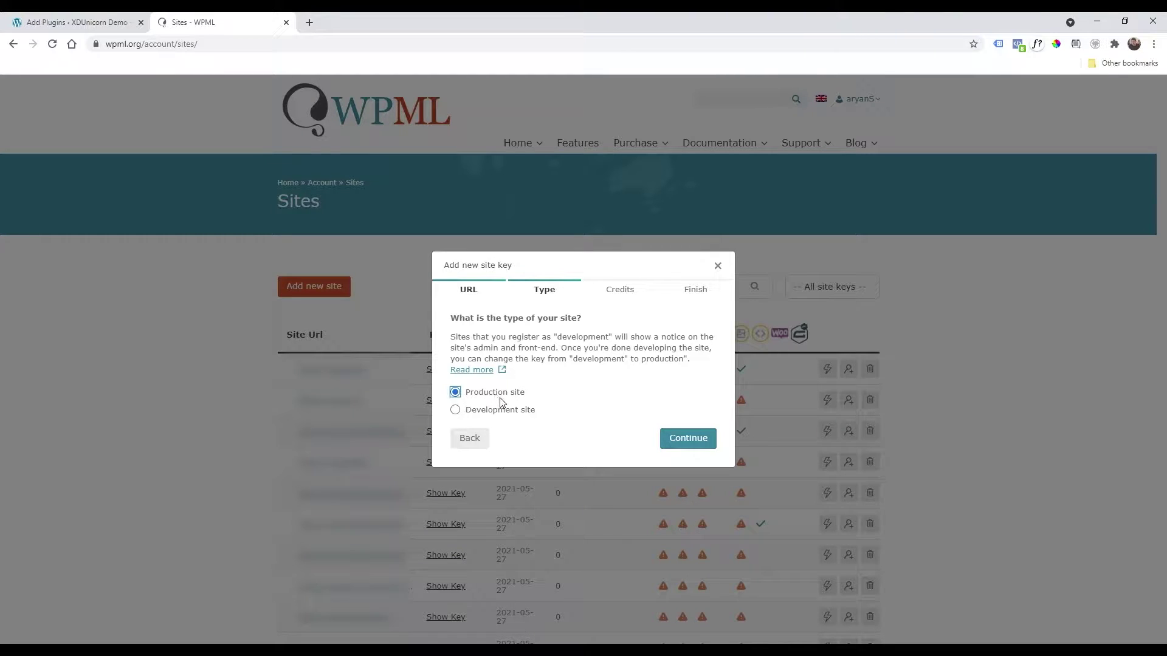
click(677, 438)
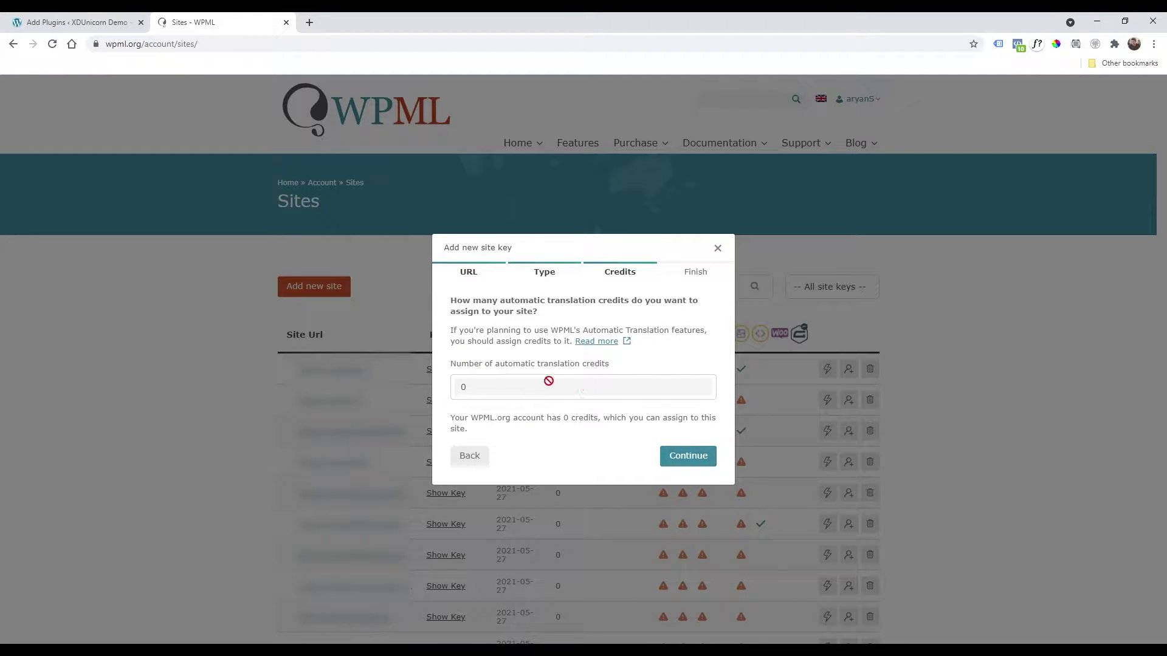
click(679, 455)
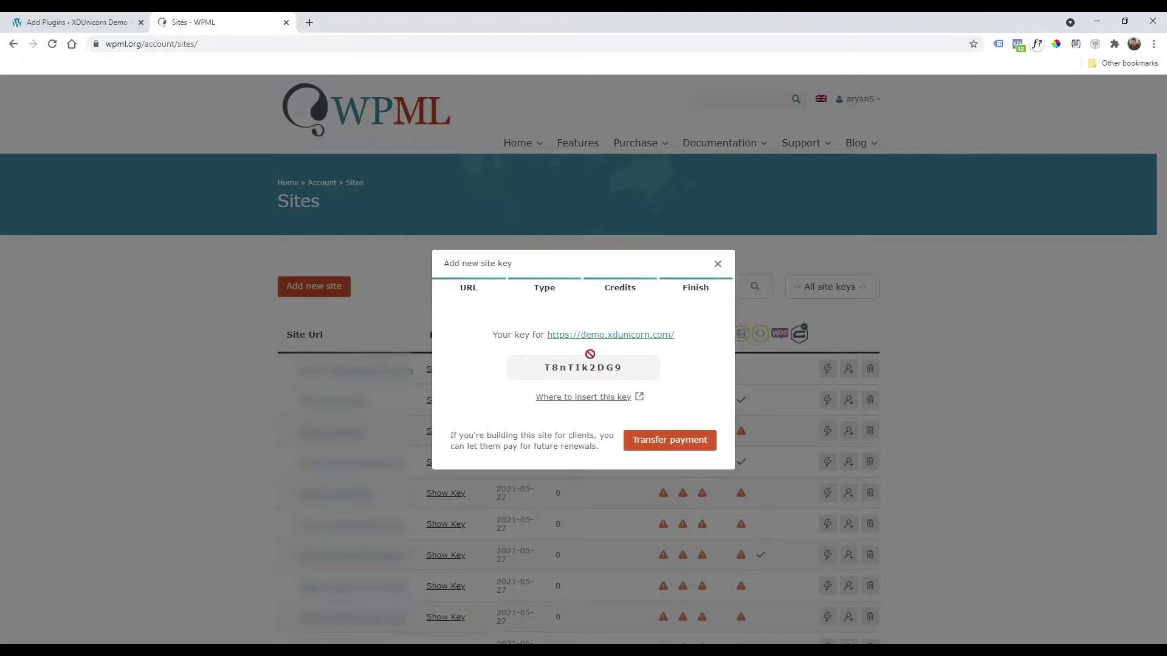
drag(535, 365, 633, 371)
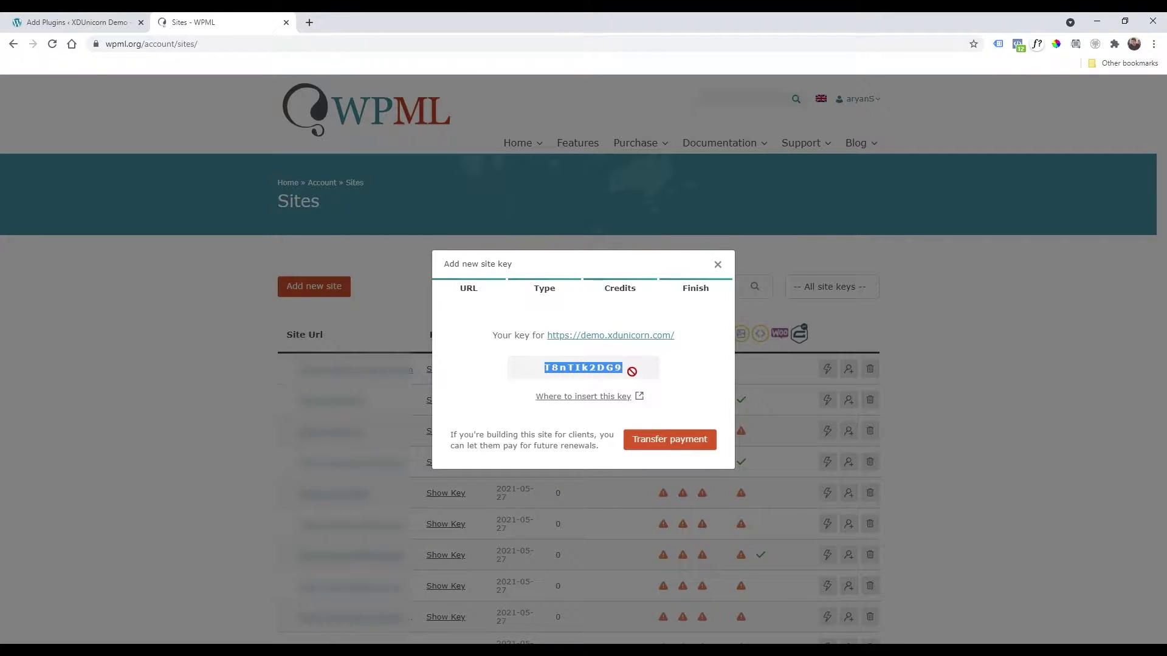
right_click(594, 373)
click(610, 384)
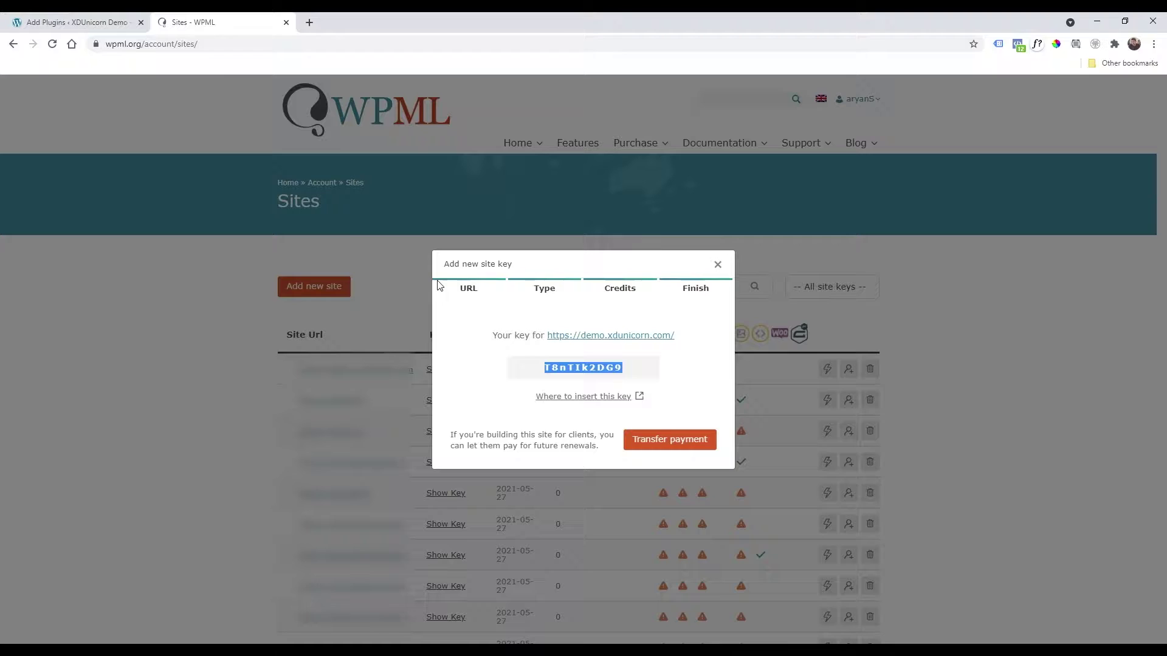
Paste the copied site key into the WPML registration form in WordPress and register the site.
click(76, 22)
click(170, 377)
right_click(171, 377)
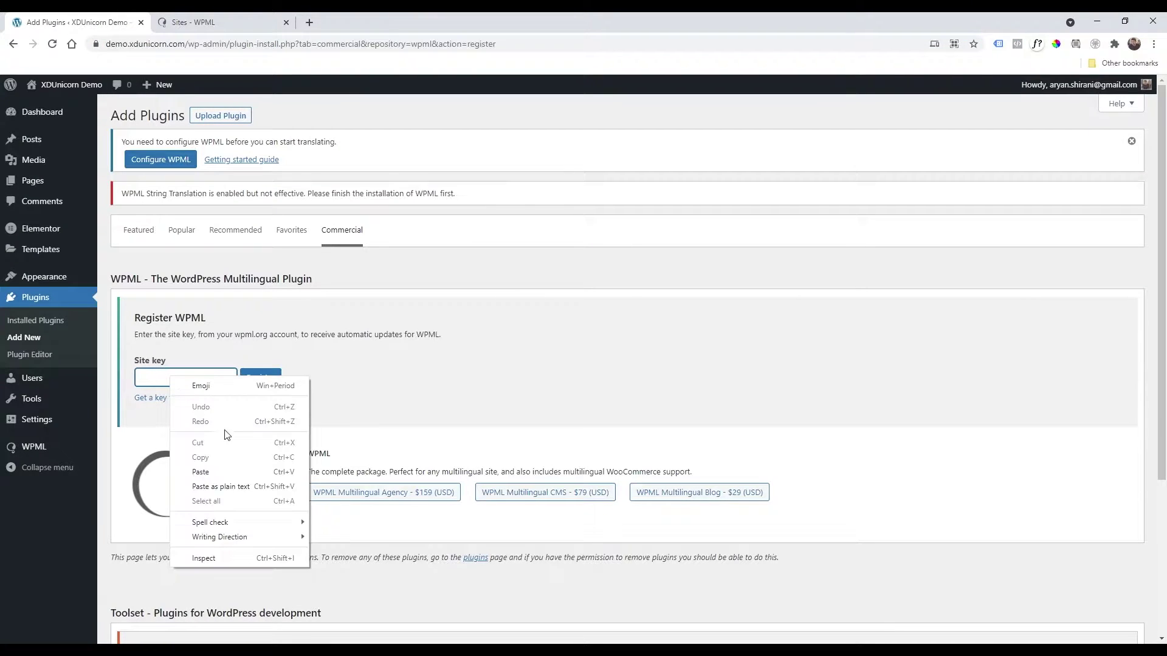
click(243, 471)
click(259, 379)
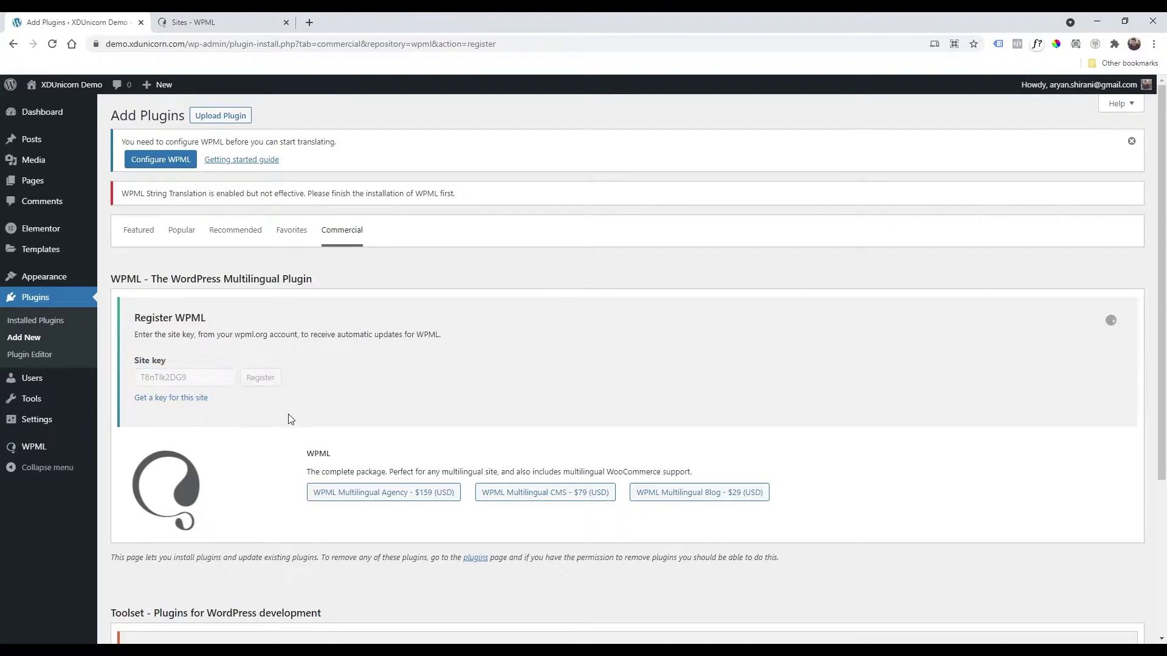
Review the list of available WPML components, the active plugins and the site's existing pages.
scroll(290, 418, down, 4)
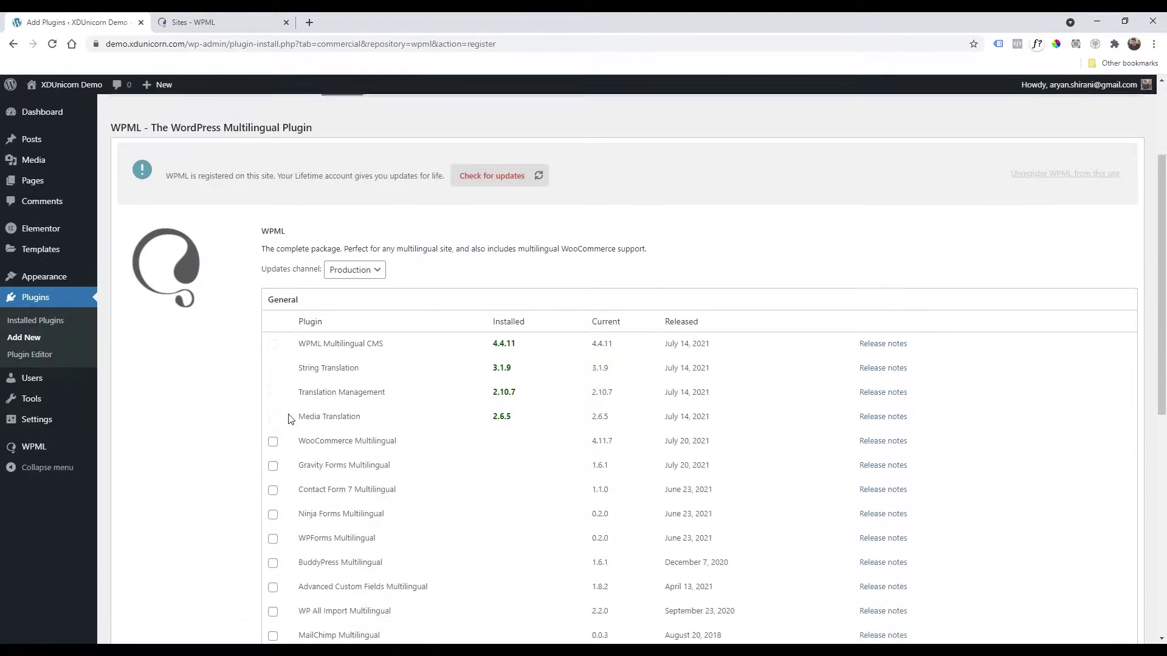
scroll(244, 372, down, 4)
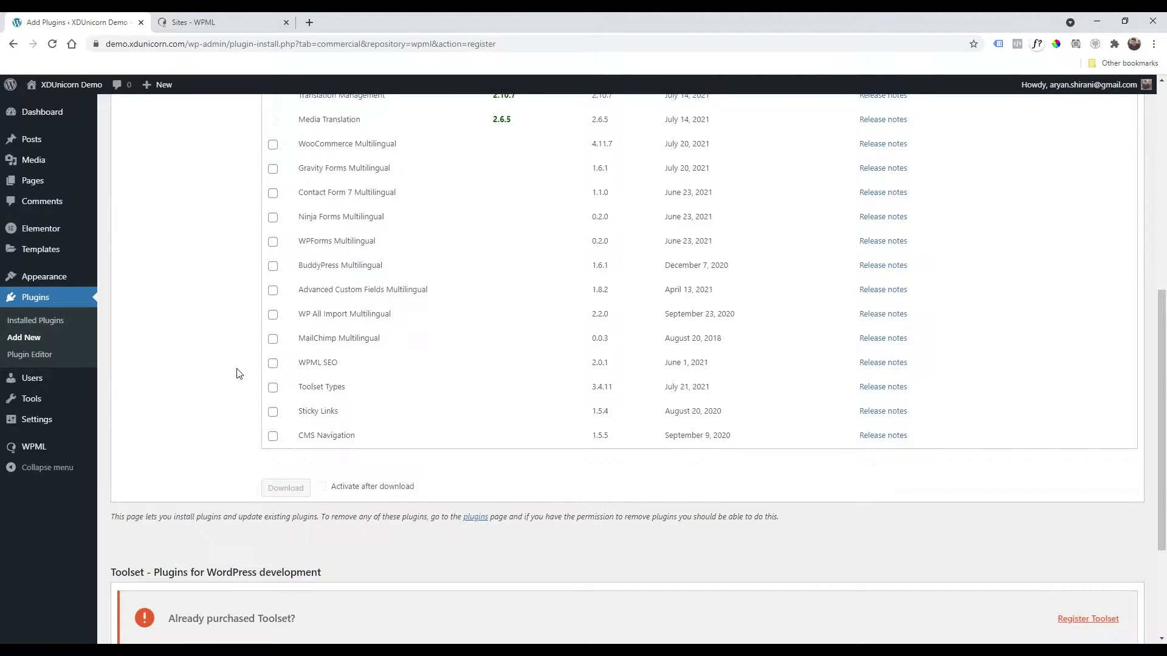
scroll(237, 373, down, 2)
scroll(257, 381, up, 9)
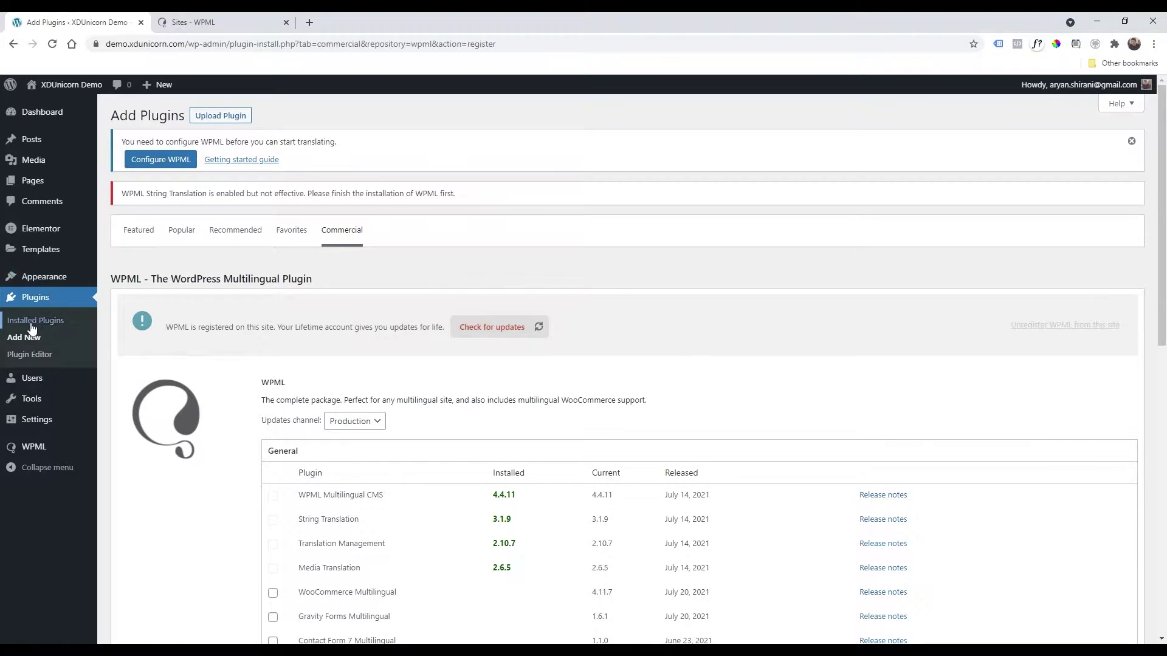
click(34, 304)
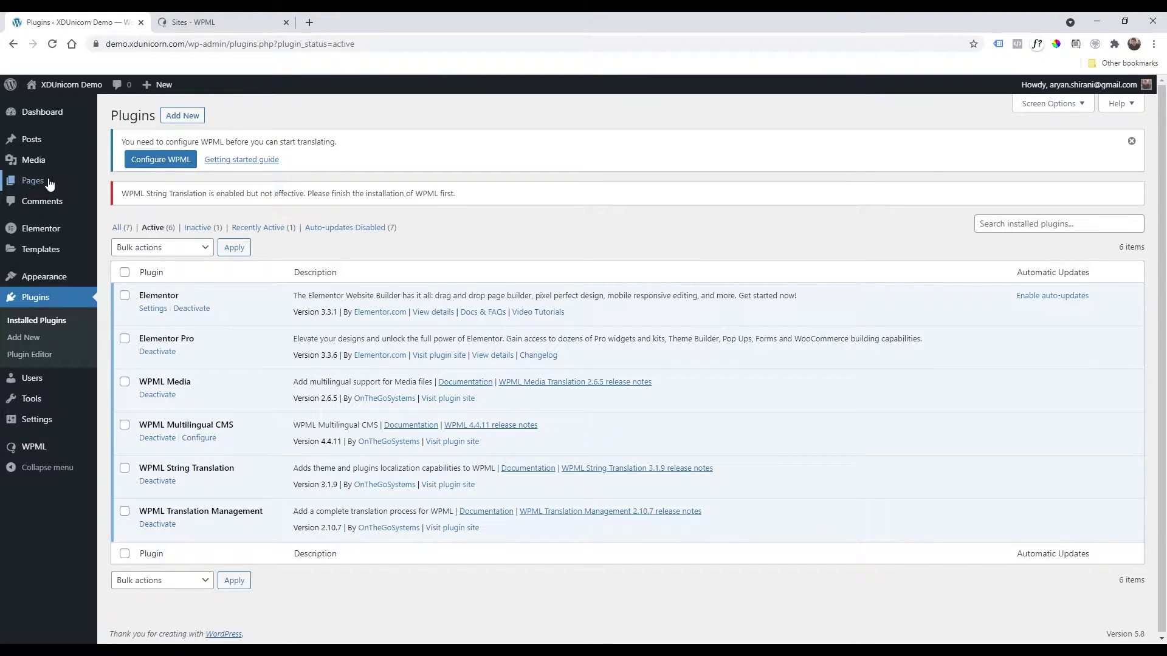
click(117, 185)
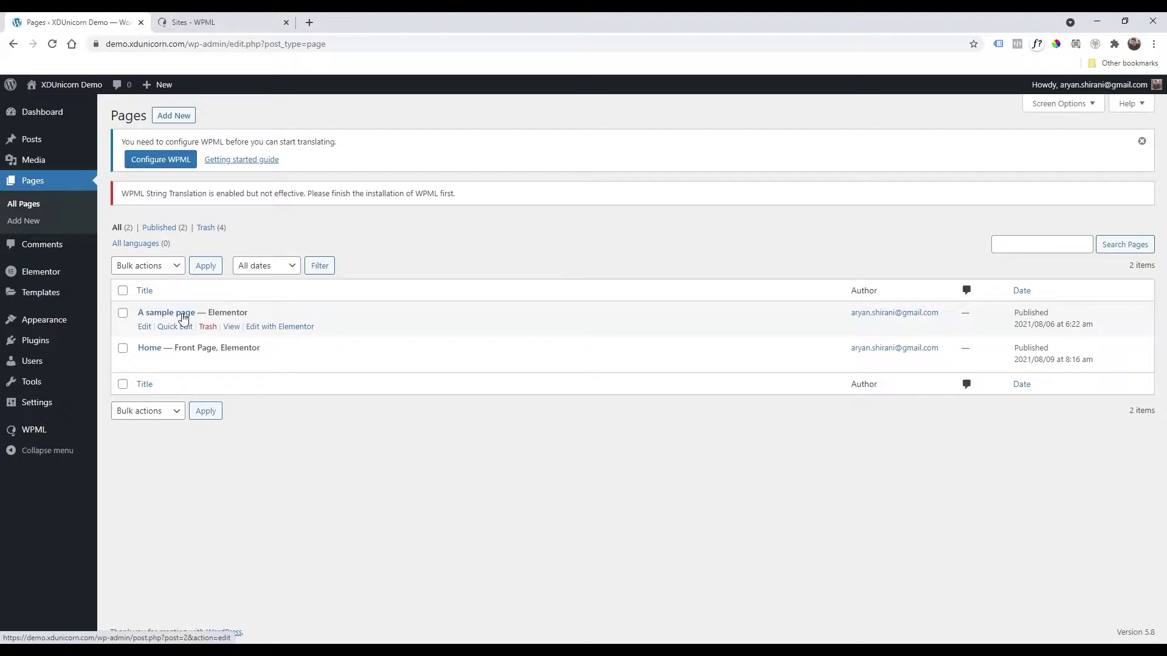
Start the WPML configuration with English as the content language and enable Italian as the translation language.
click(165, 164)
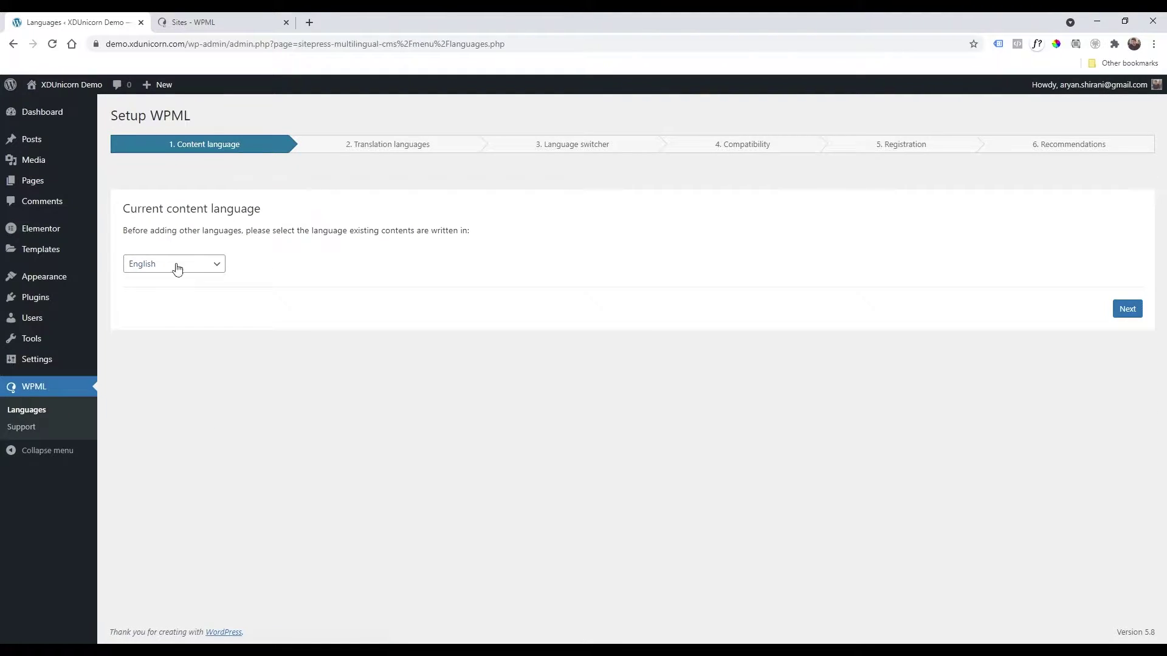
click(1125, 313)
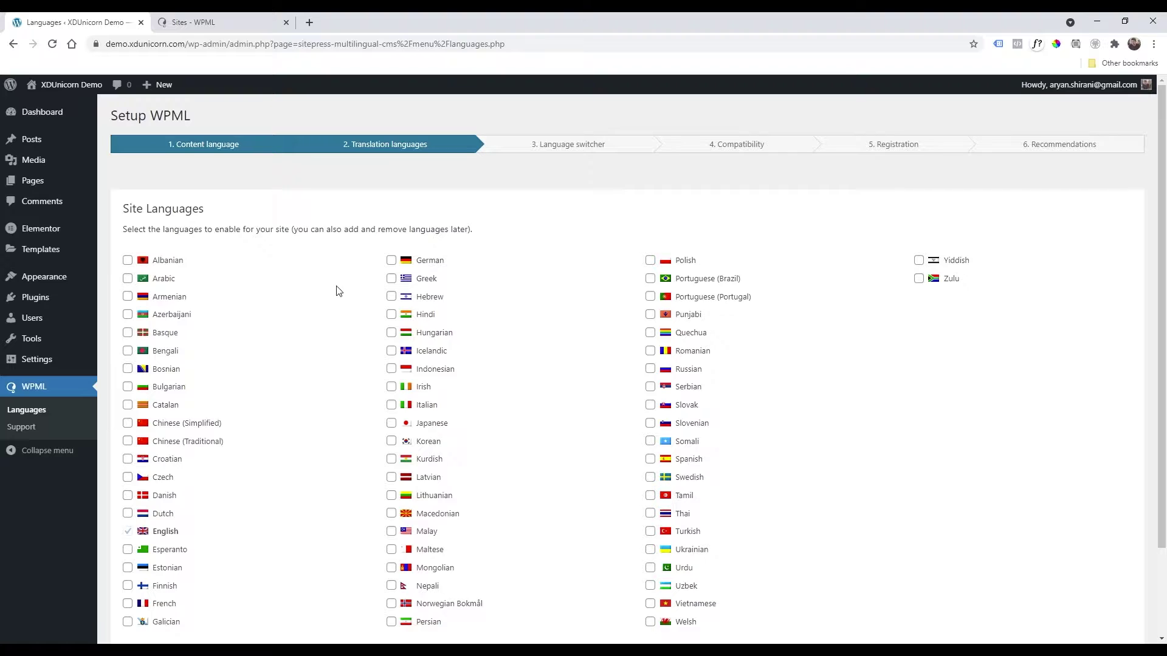
scroll(331, 292, down, 1)
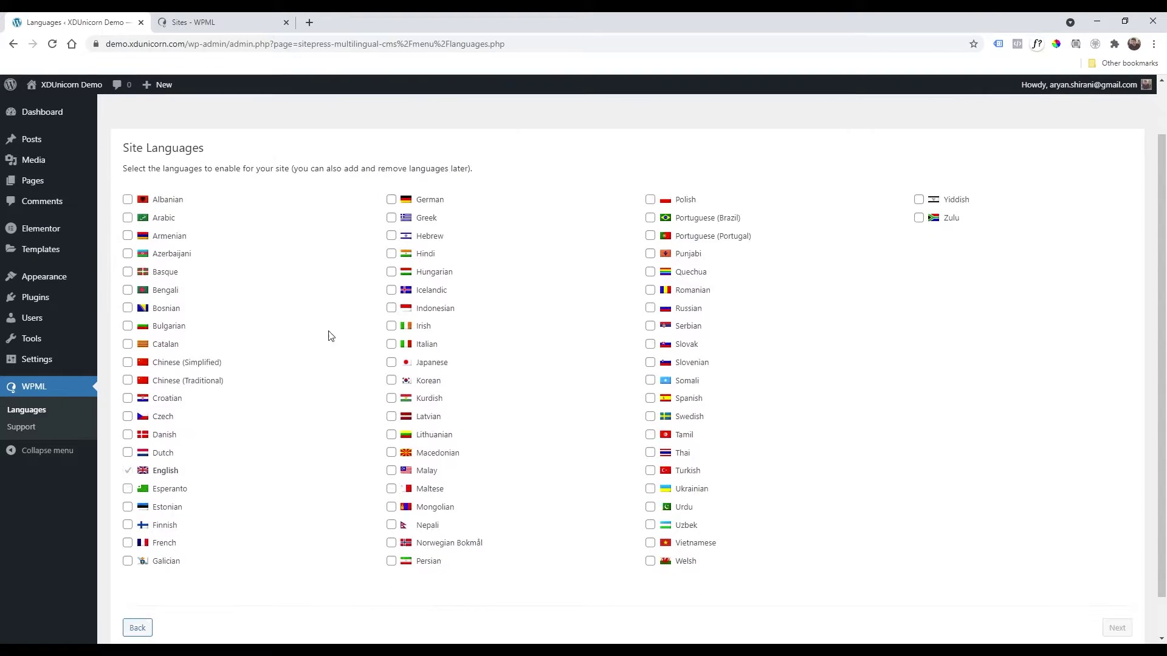
click(391, 344)
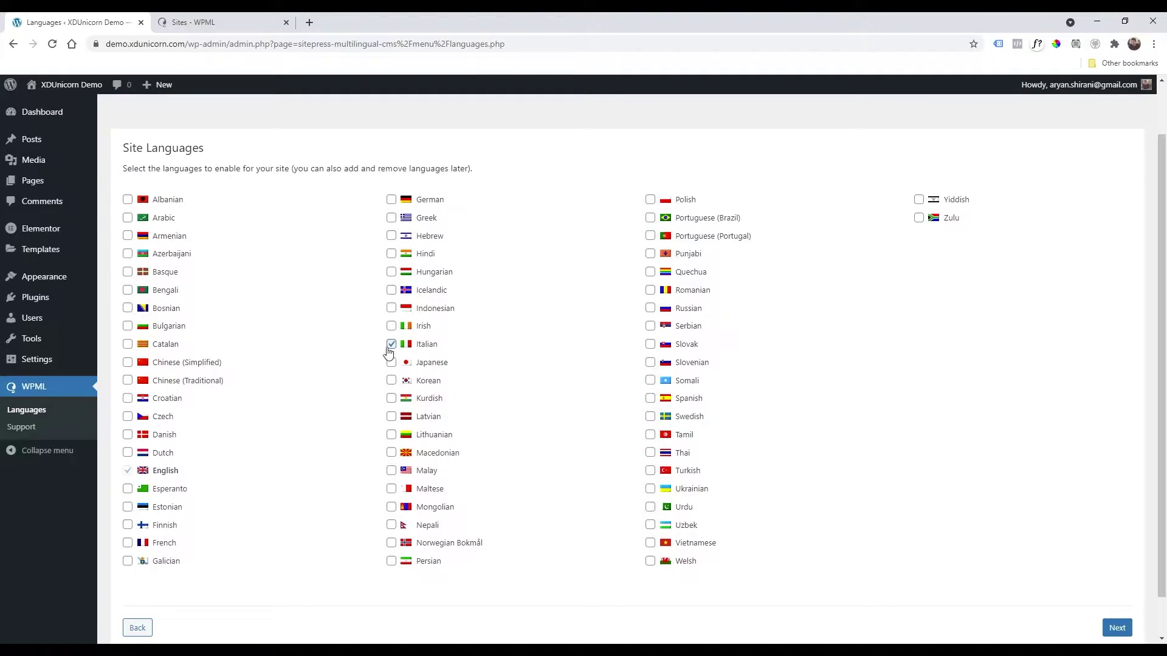
click(1117, 629)
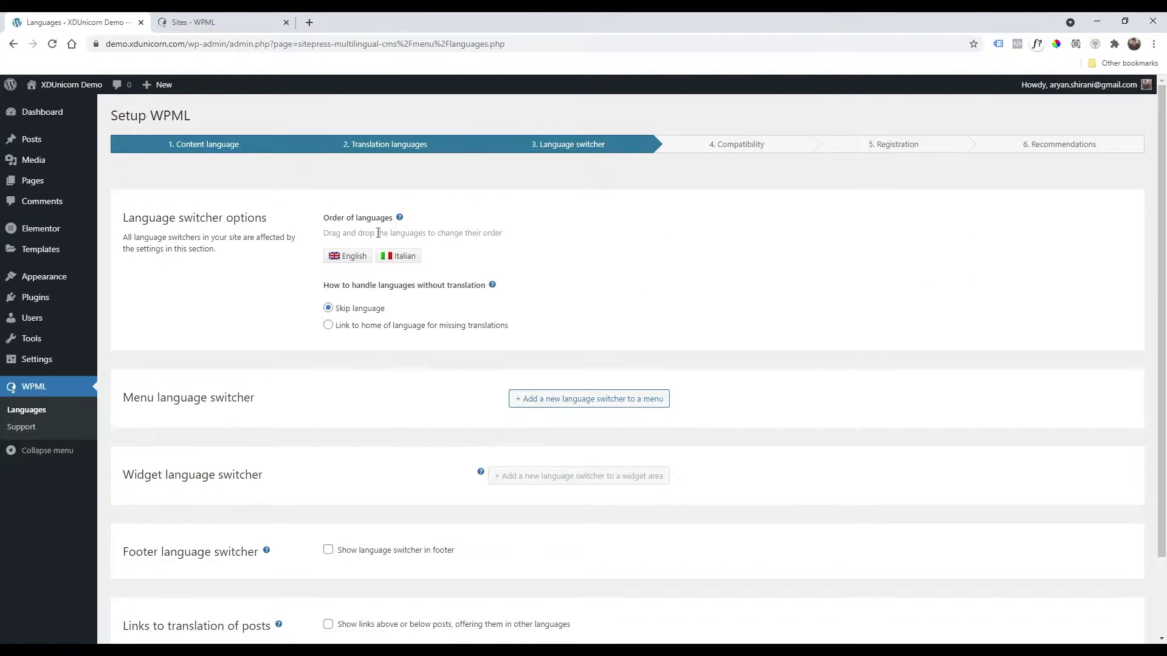
Keep the language order English, Italian with Skip language for missing translations, and continue without adding a language switcher.
mouse_move(399, 258)
mouse_down()
mouse_move(346, 255)
mouse_move(404, 257)
mouse_up()
scroll(344, 313, down, 1)
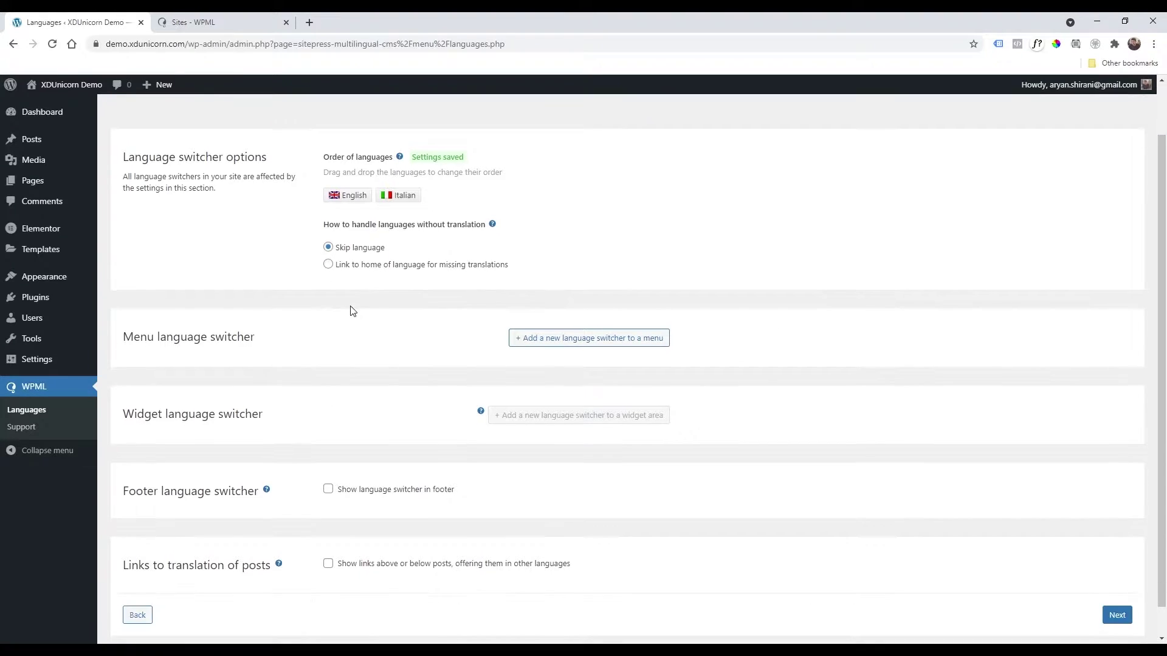
scroll(365, 301, down, 1)
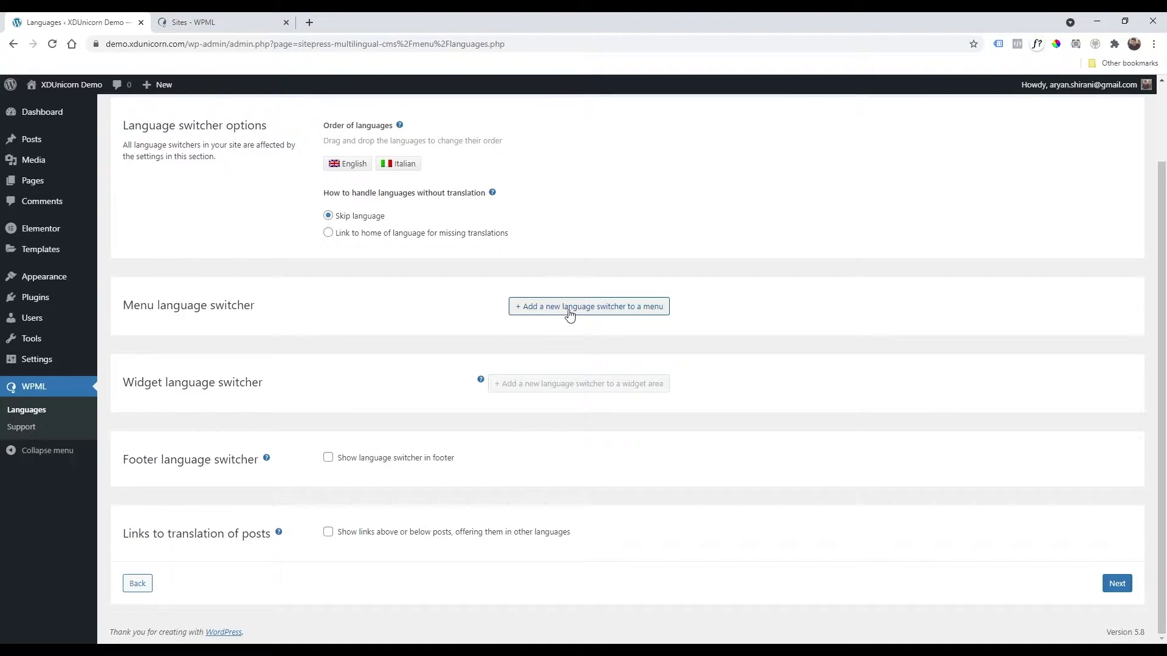
click(1115, 584)
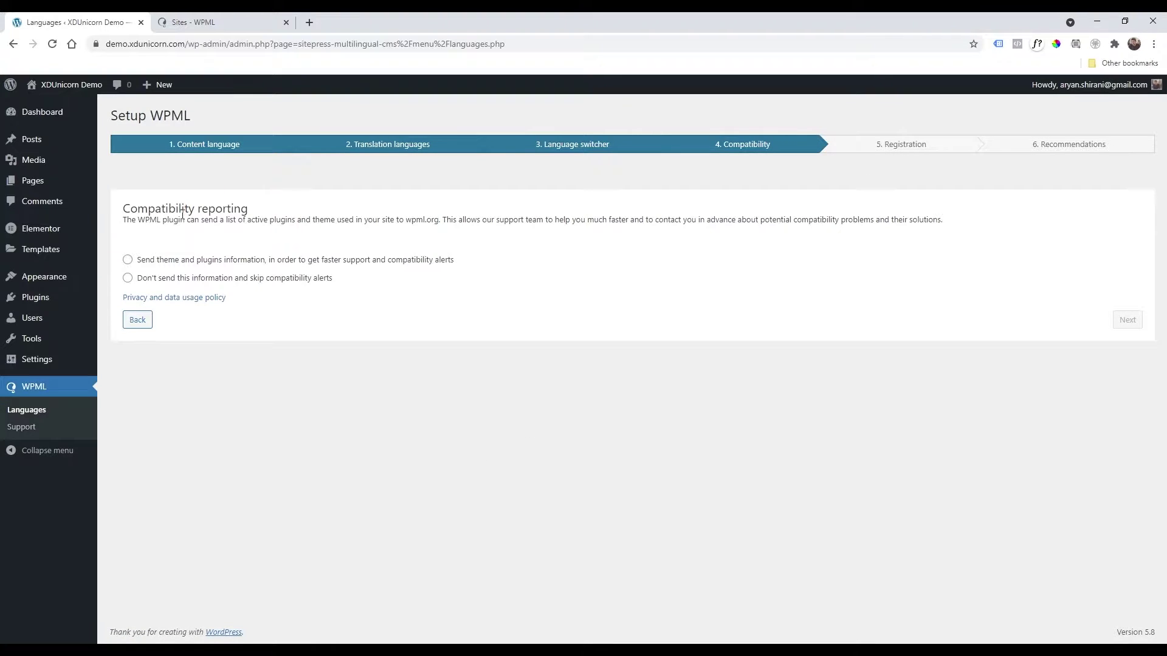
Allow sending theme and plugins information to WPML, and finish the setup wizard without installing Toolset Types.
click(158, 262)
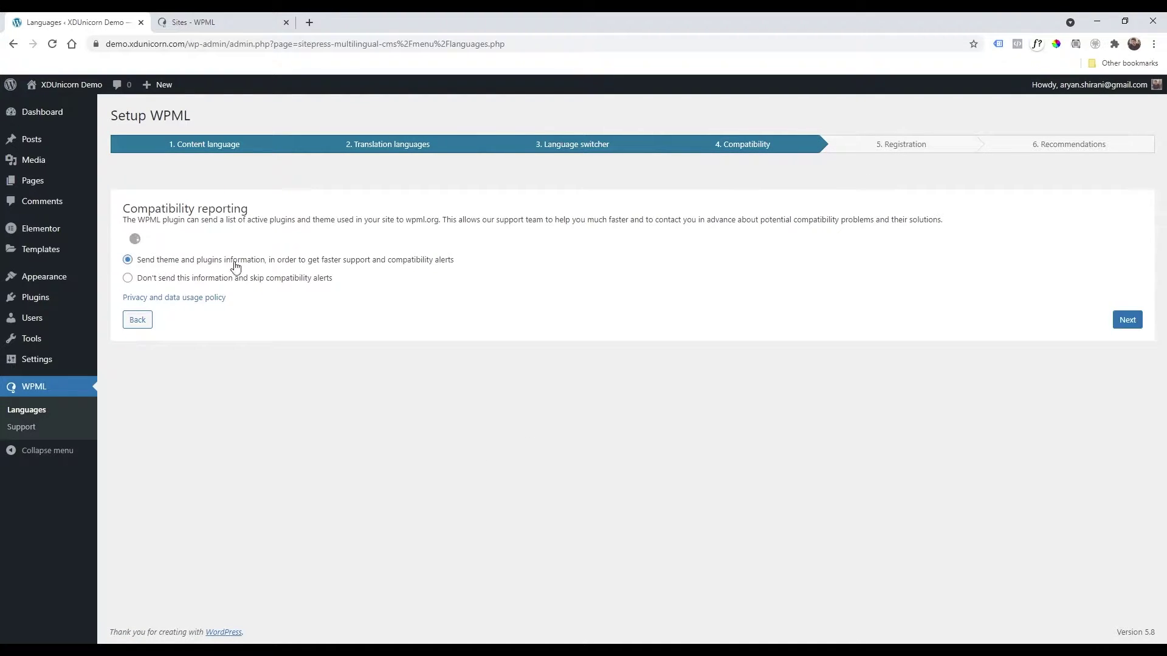
click(1128, 321)
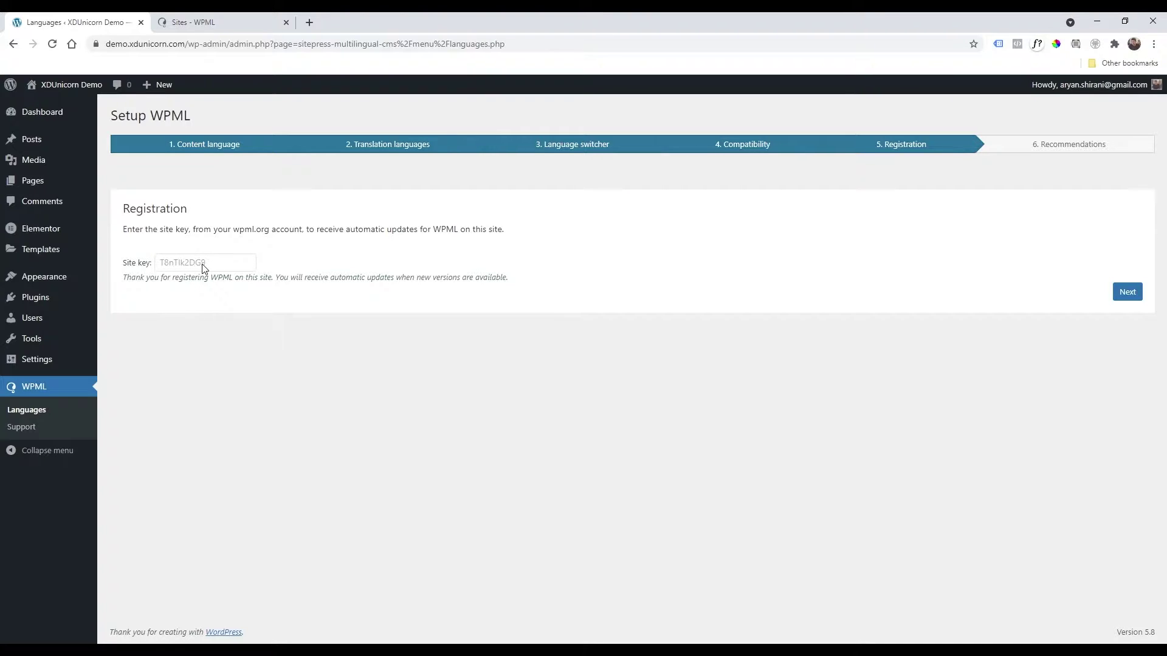
click(1127, 295)
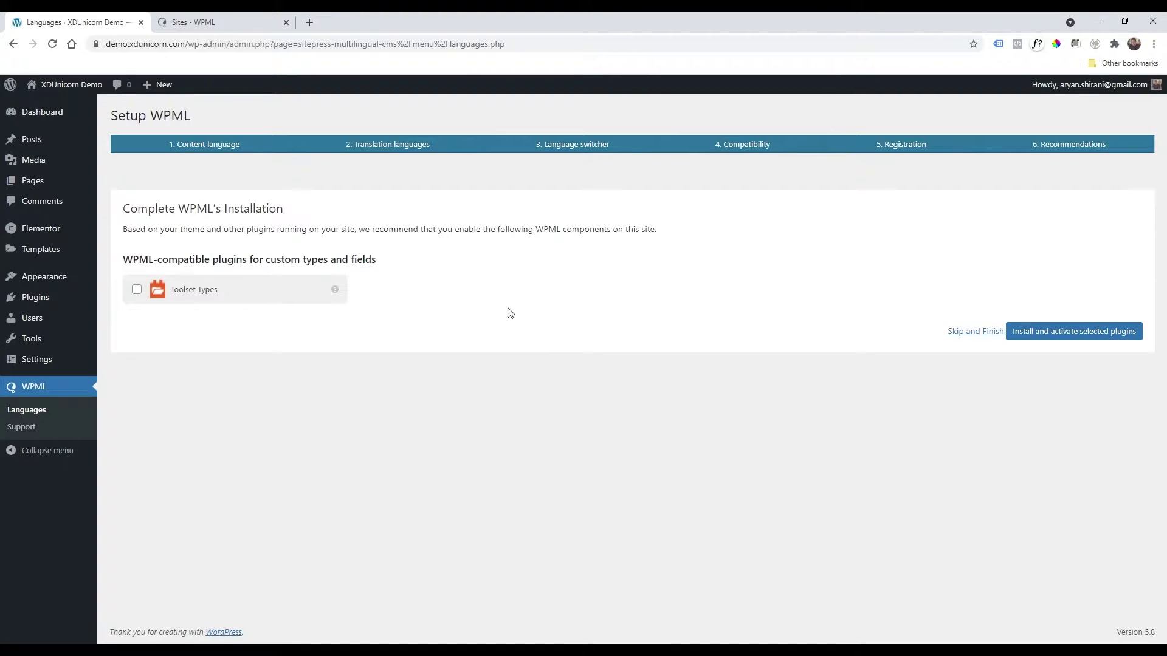
click(971, 333)
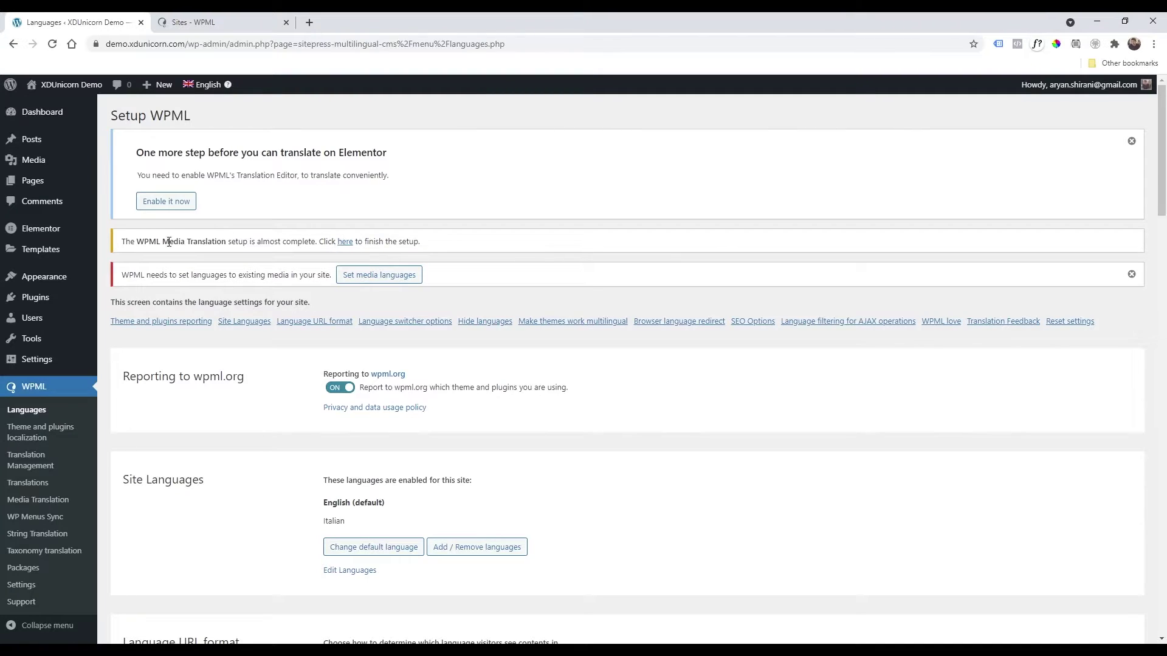
Open the pending WPML Media Translation setup from its notice and finish it.
drag(138, 242, 270, 242)
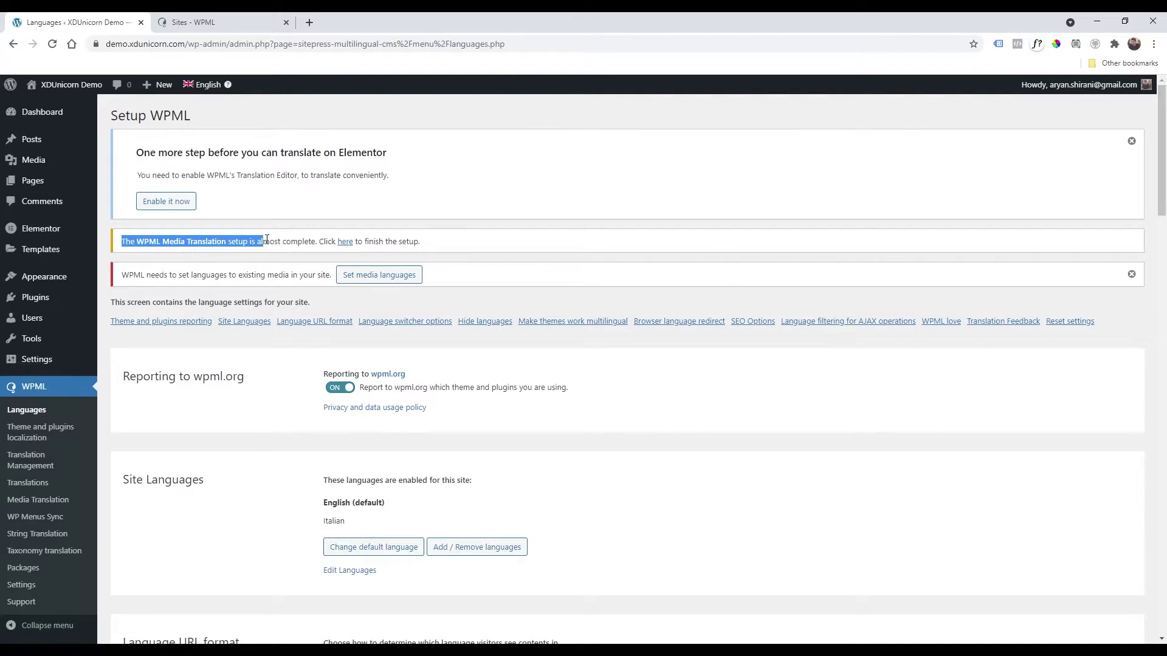
click(345, 242)
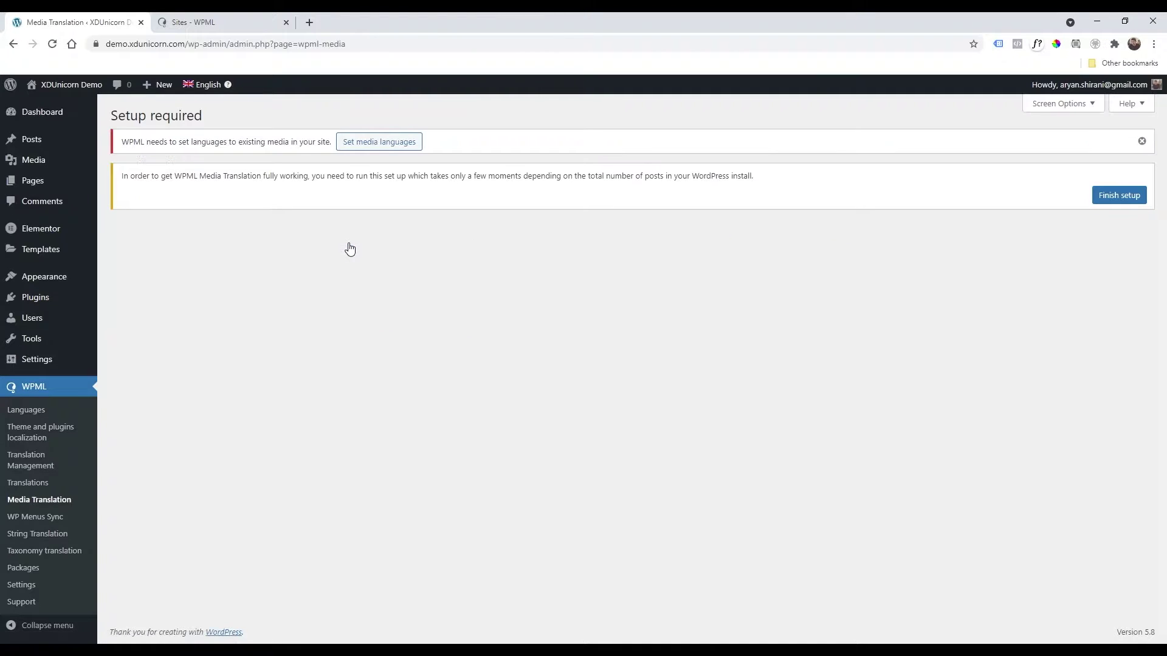
click(1125, 196)
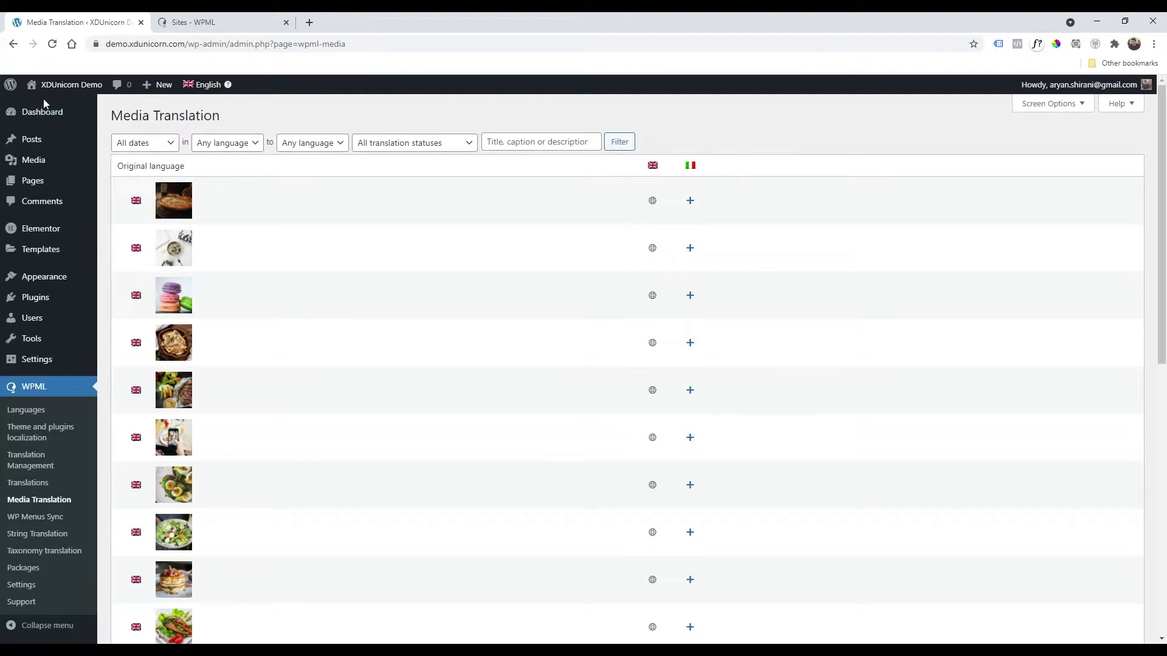
Enable WPML's Translation Editor for Elementor from the notice on the installed plugins page.
click(72, 119)
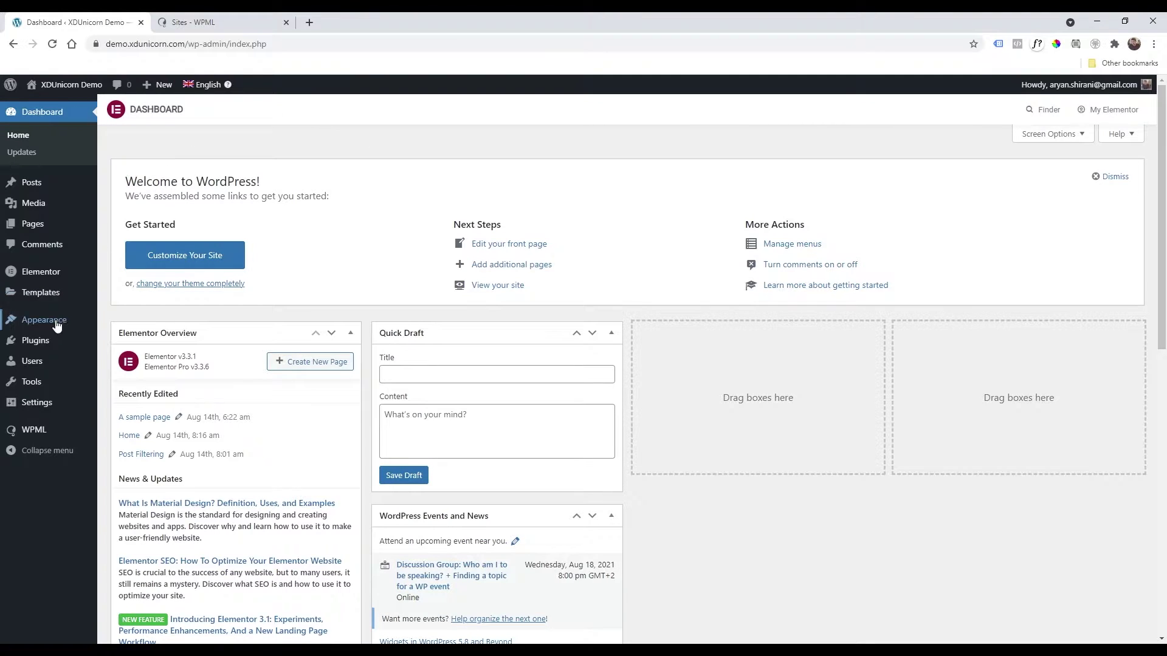
click(46, 339)
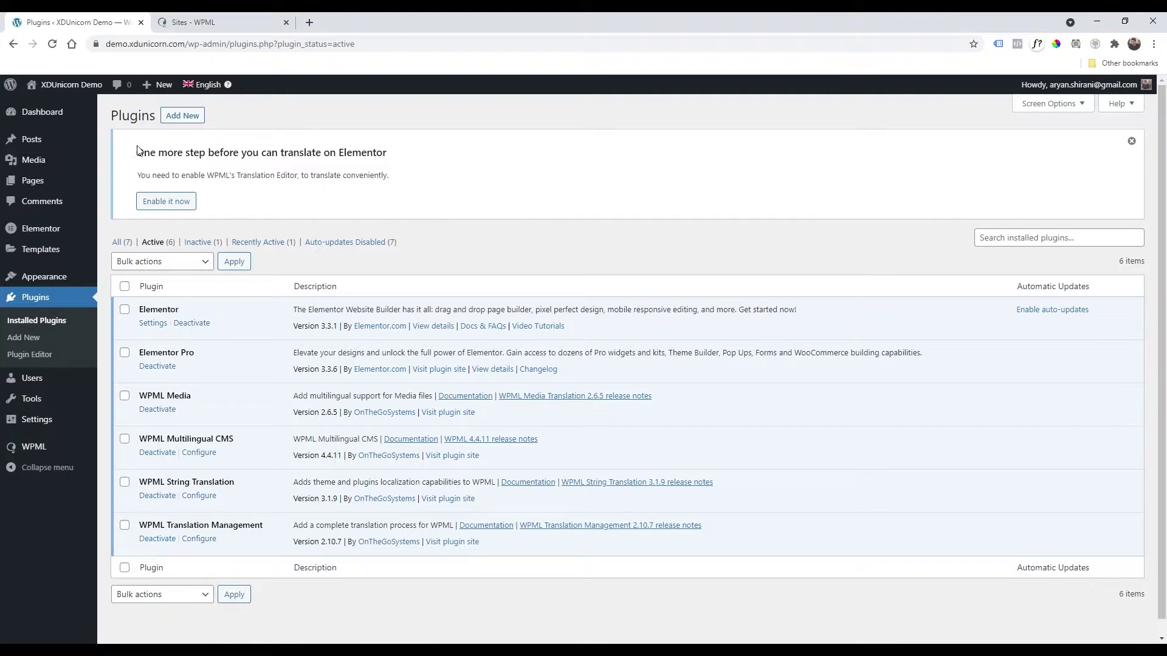
drag(135, 152, 389, 151)
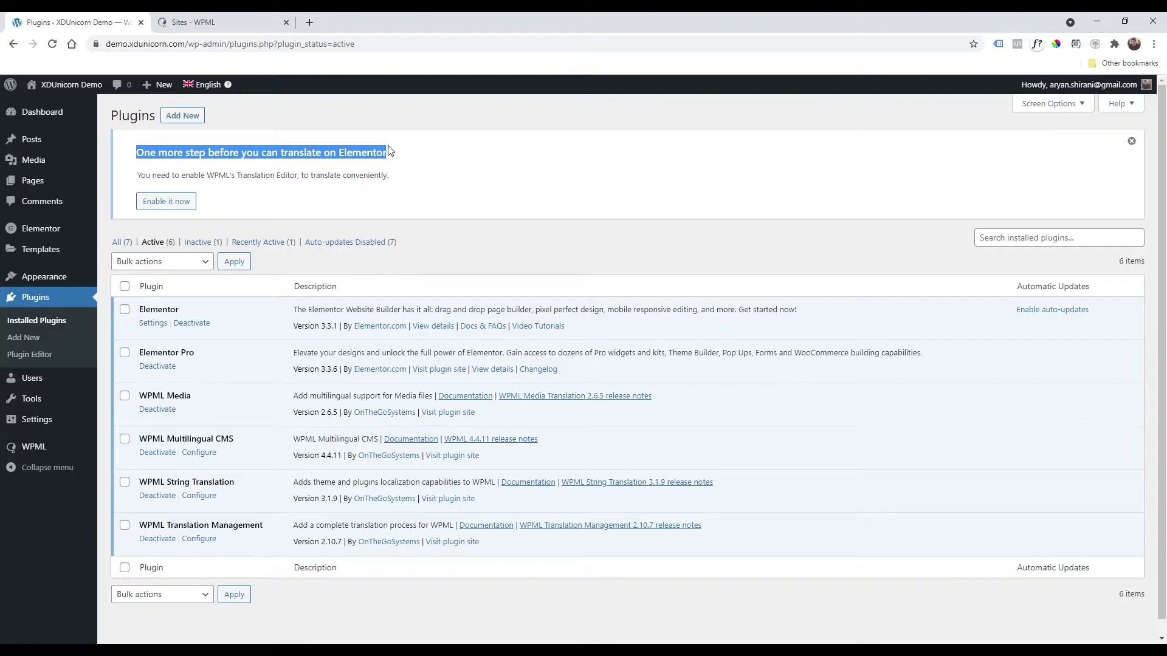
click(166, 202)
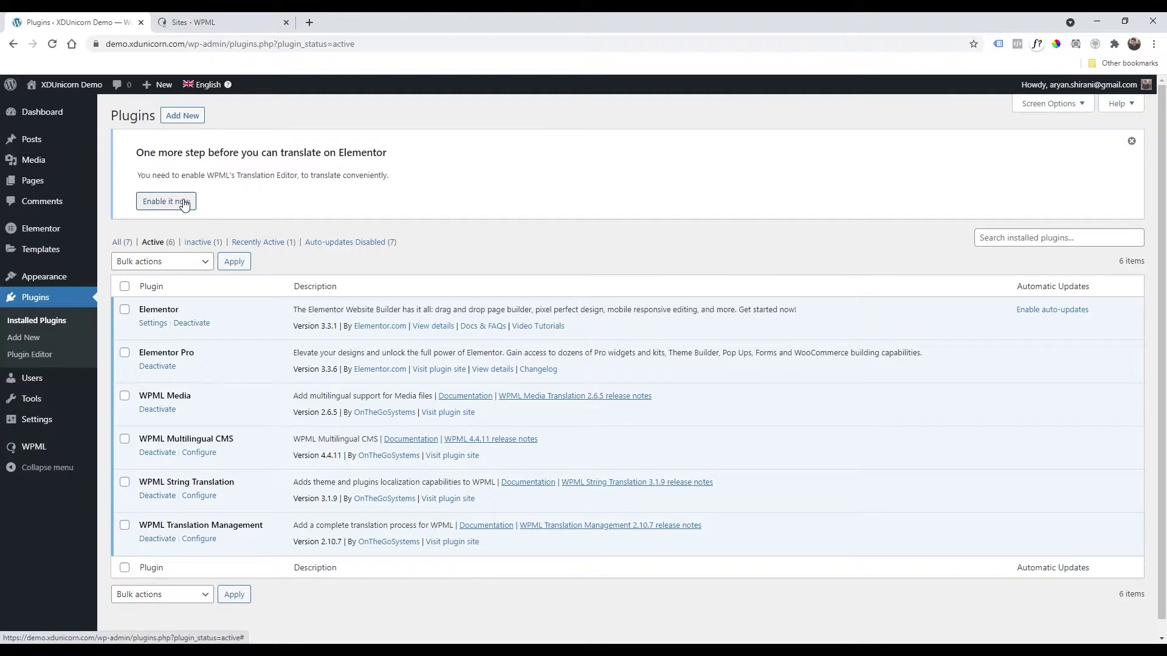
click(175, 206)
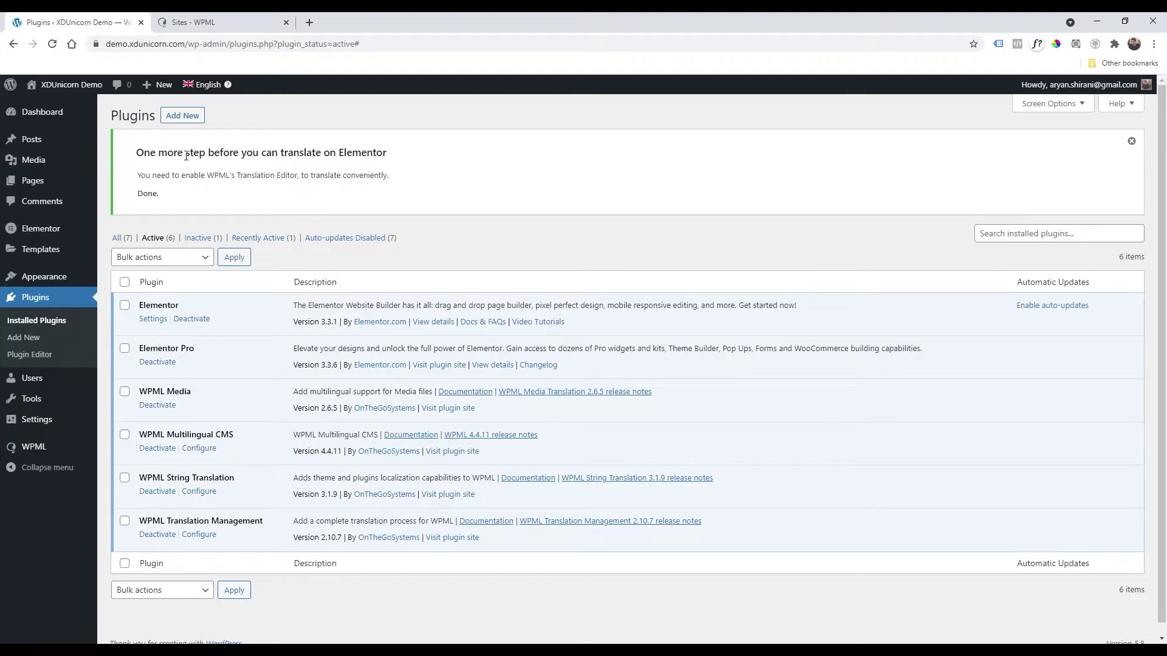
drag(125, 156, 192, 193)
click(192, 194)
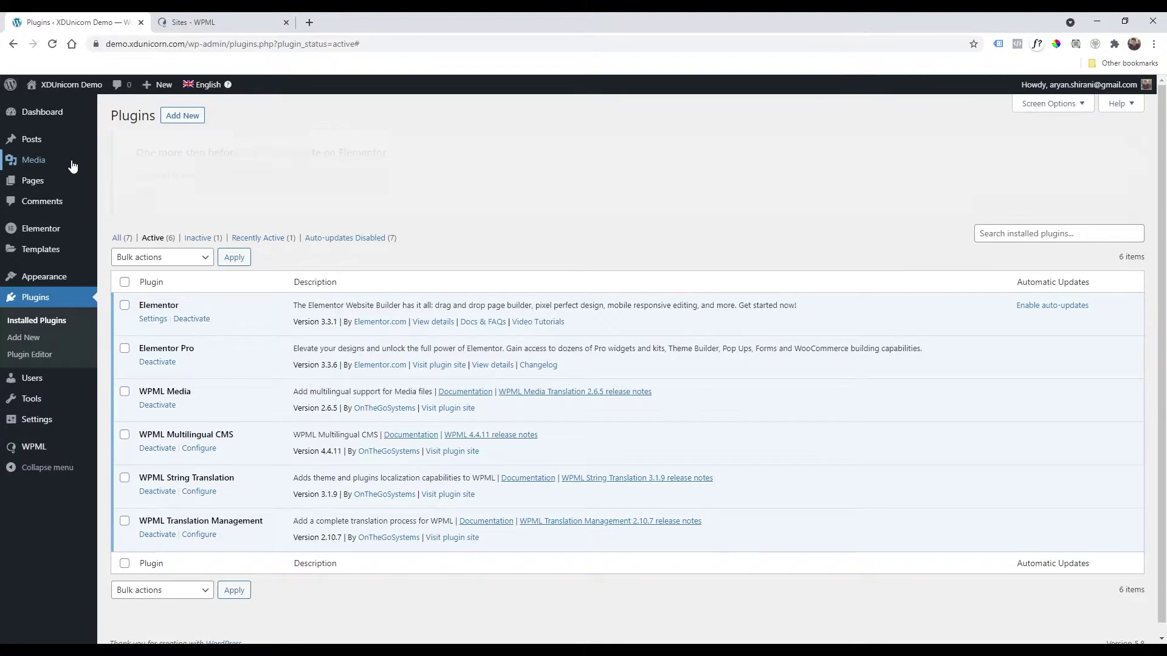
Open the list of all pages and view the page titled A sample page on the site.
mouse_move(60, 180)
click(119, 184)
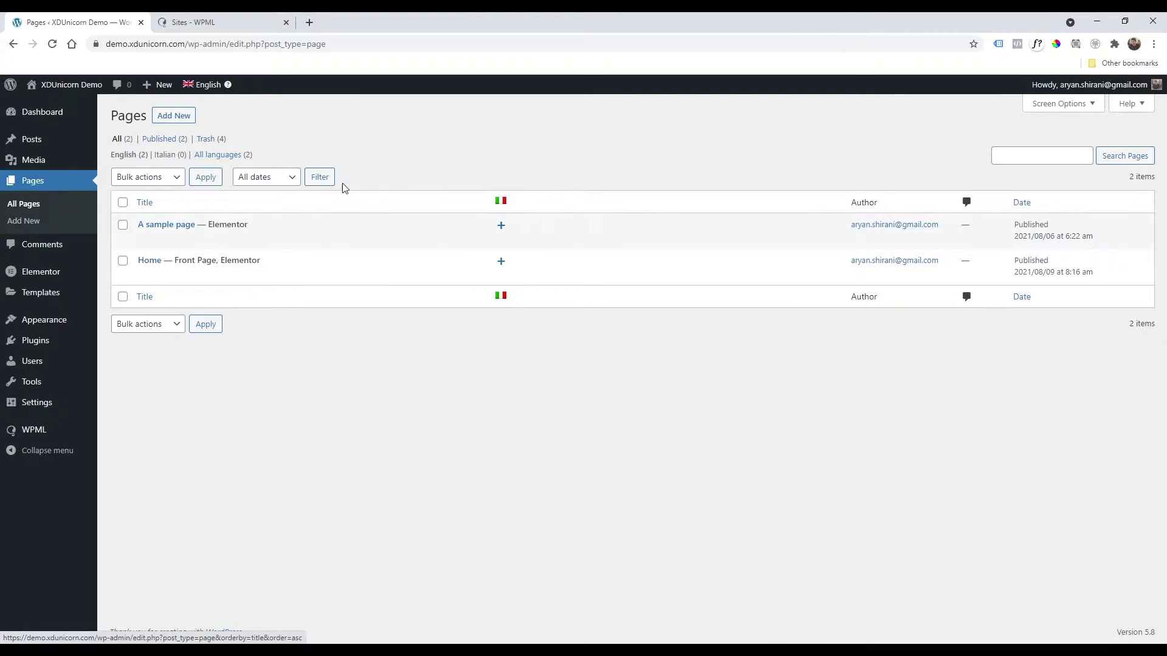
click(232, 240)
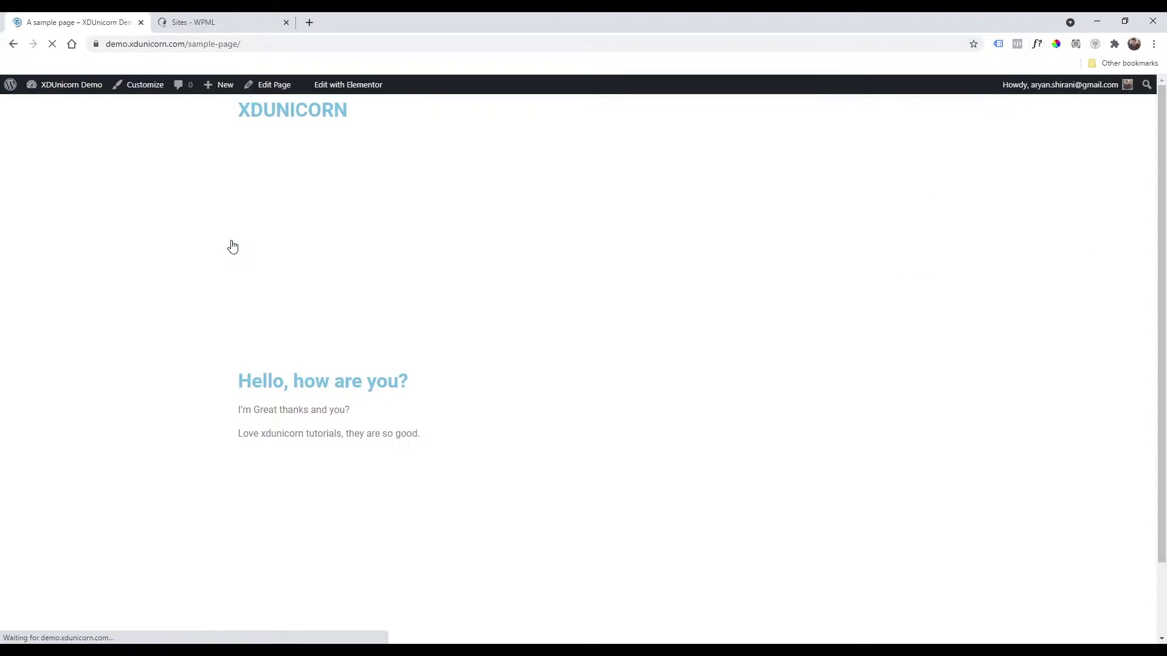
Look through the sample page's heading, text and footer on the live site.
scroll(318, 313, down, 2)
scroll(302, 292, up, 2)
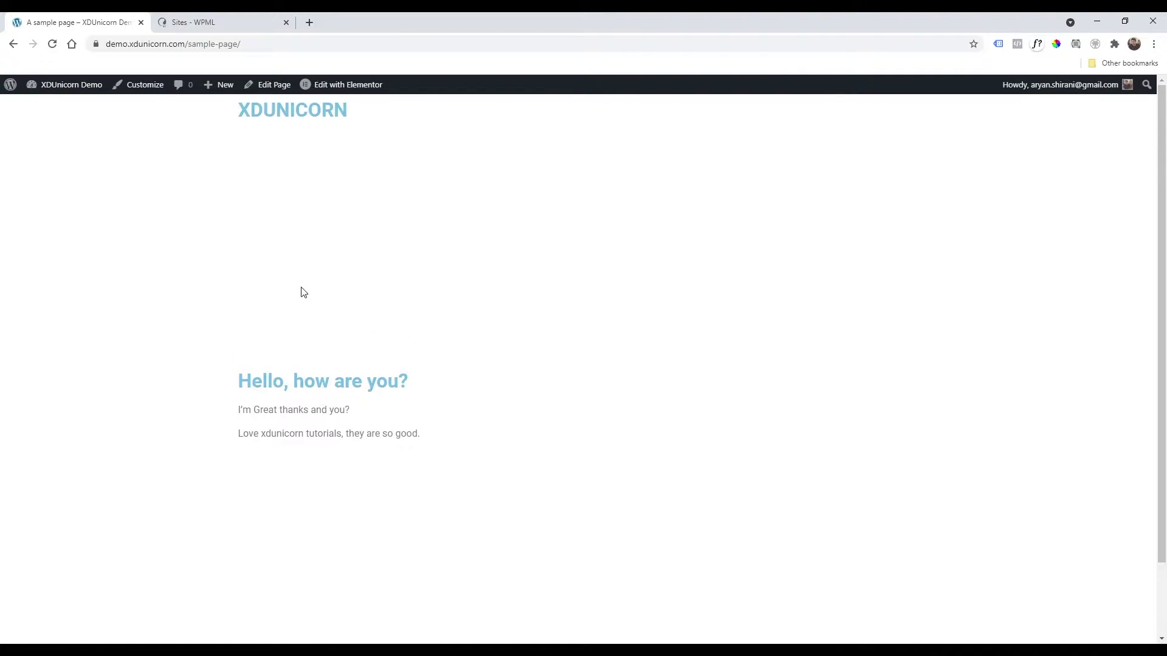
drag(203, 339, 443, 451)
click(441, 432)
click(443, 450)
scroll(399, 402, down, 1)
scroll(399, 402, down, 1)
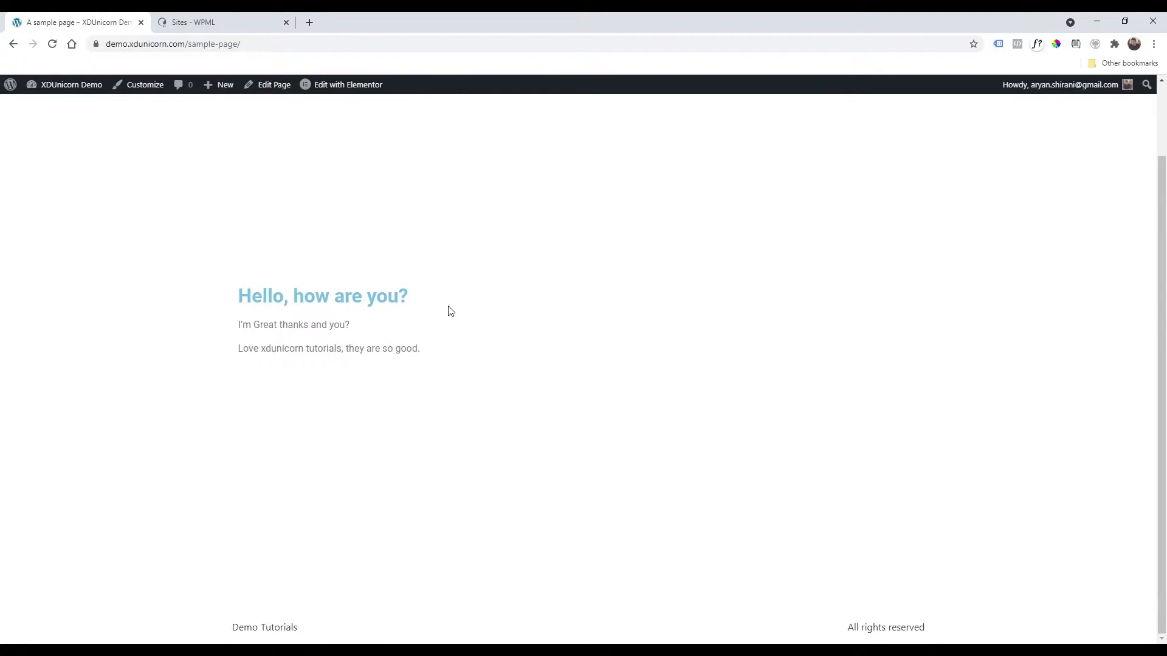
Start the Italian translation of A sample page, with the title "Pagina Esempio" and the heading "Ciao, come stai?".
key(alt+Left)
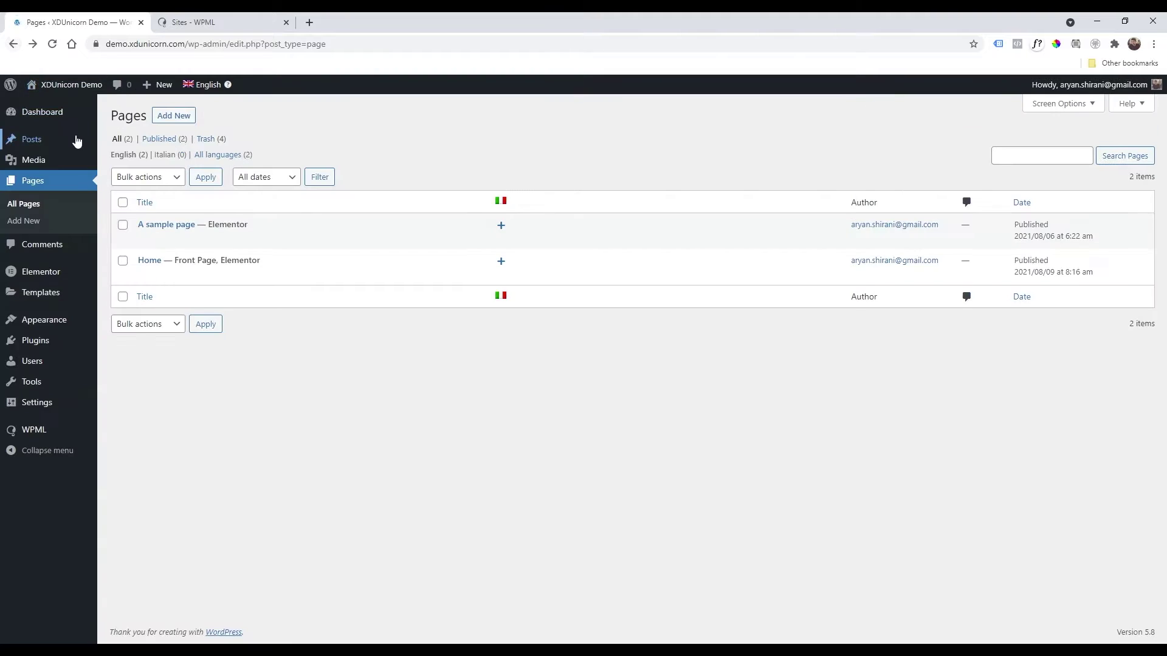
click(502, 228)
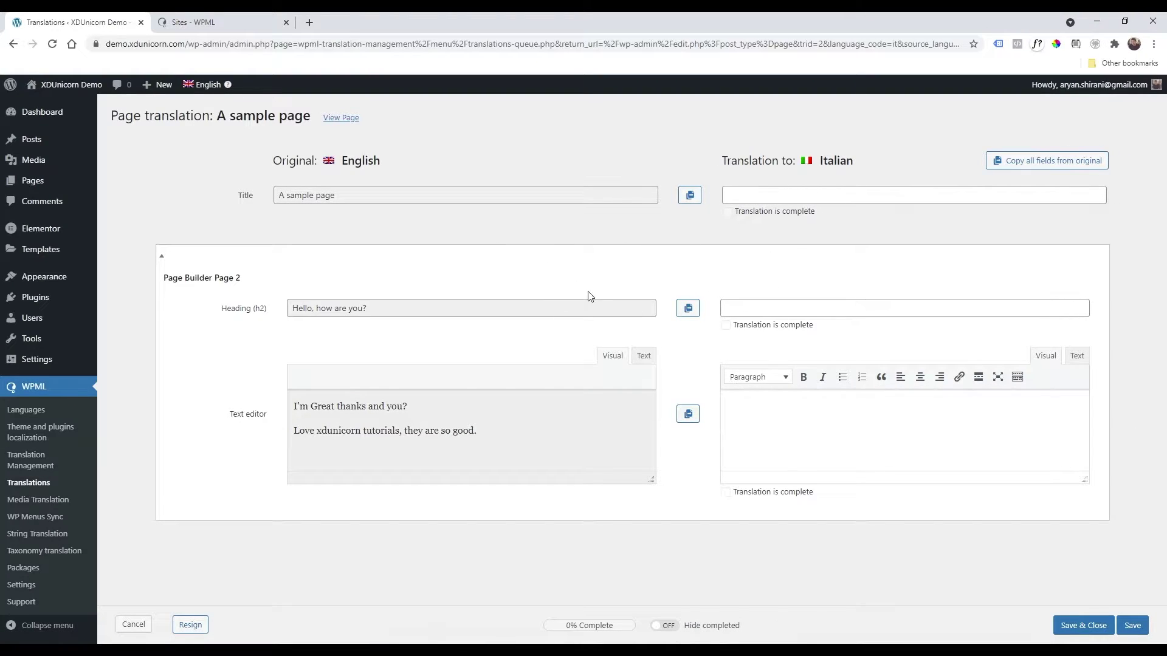
click(754, 197)
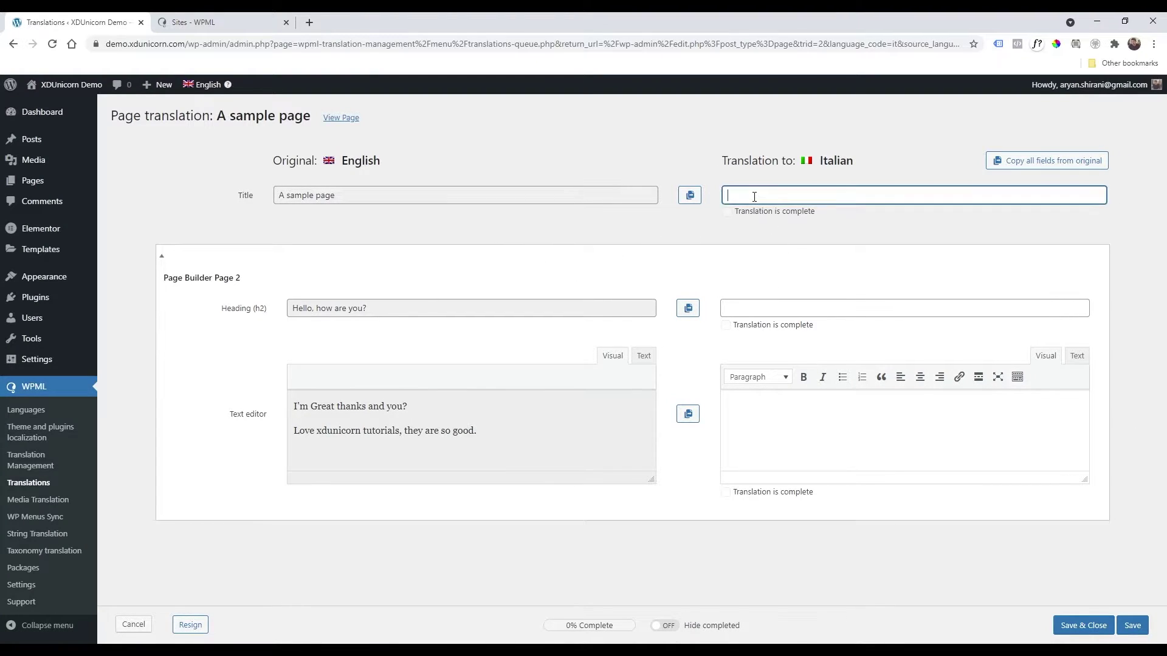
text(Pagina Esempio)
click(738, 310)
text(Ciao, come stai?)
Translate the body text as two paragraphs, "Io bene e tu?" and "Amo xdunicorn Tutorials, sono davvero ottimi.".
click(790, 416)
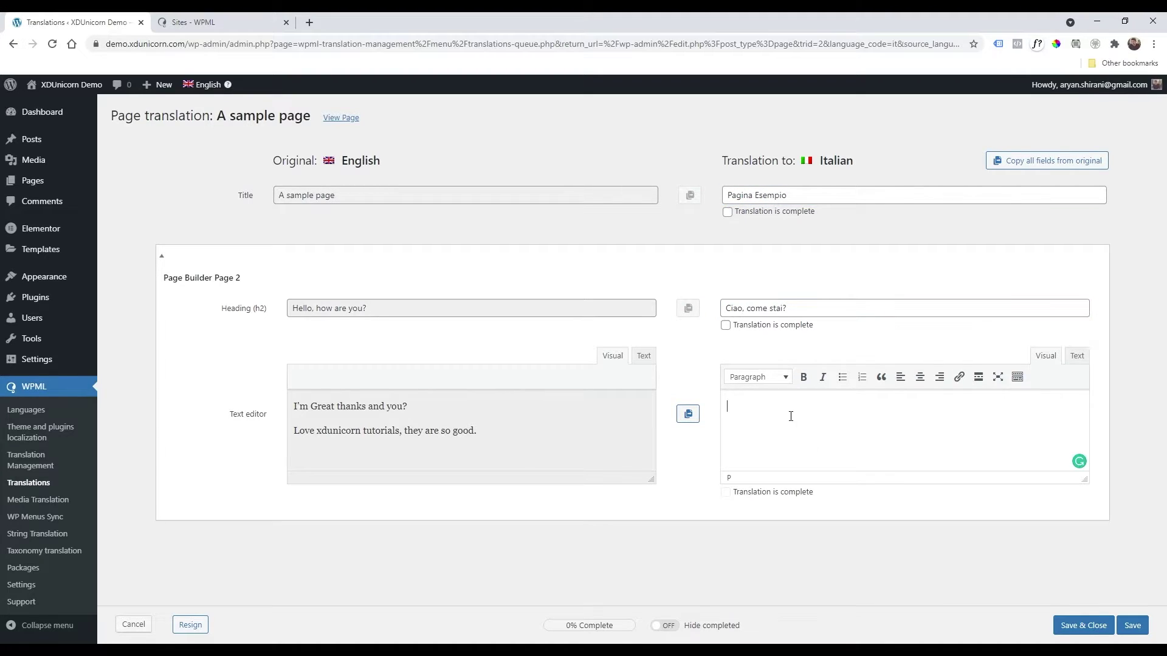
text(Io bene e tu?)
key(Return)
text(Amo xdunicorn Tutor)
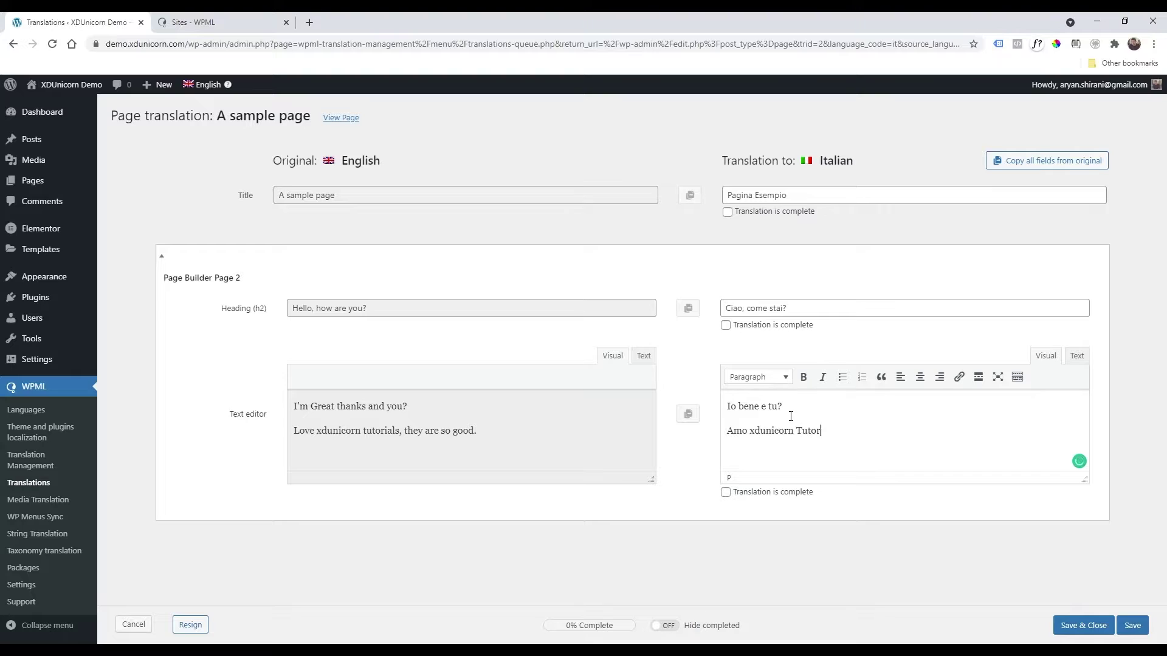
text(ials, sono davvero ottimi.)
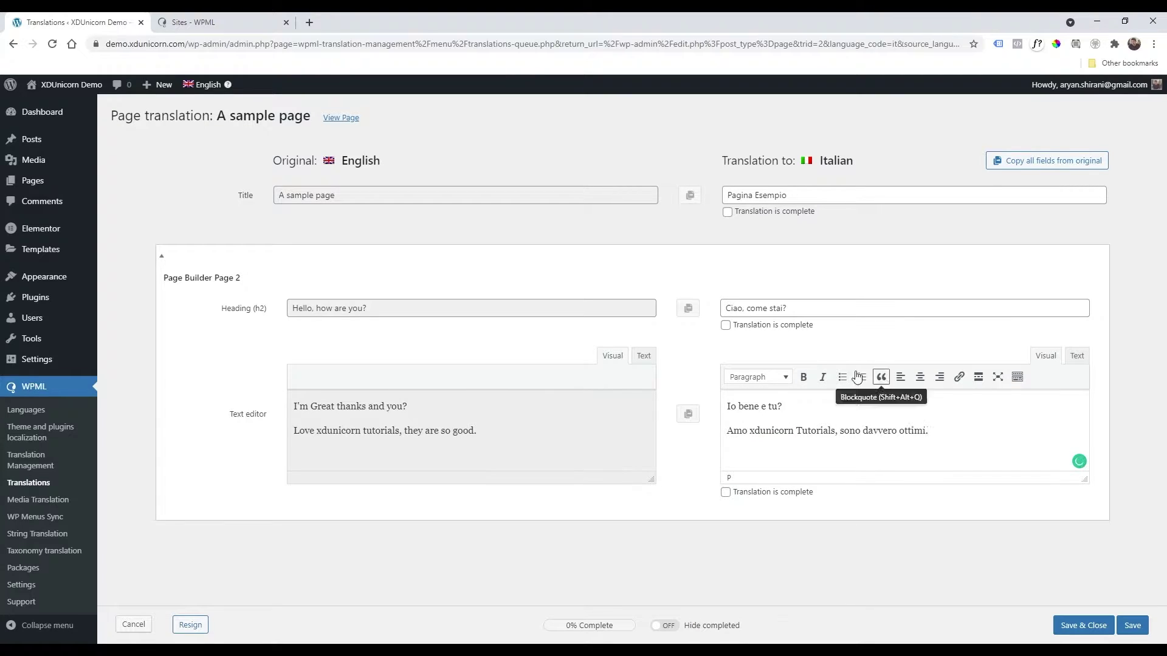
Mark the title, heading and text translations as complete, and save and close the page translation.
click(727, 211)
click(725, 325)
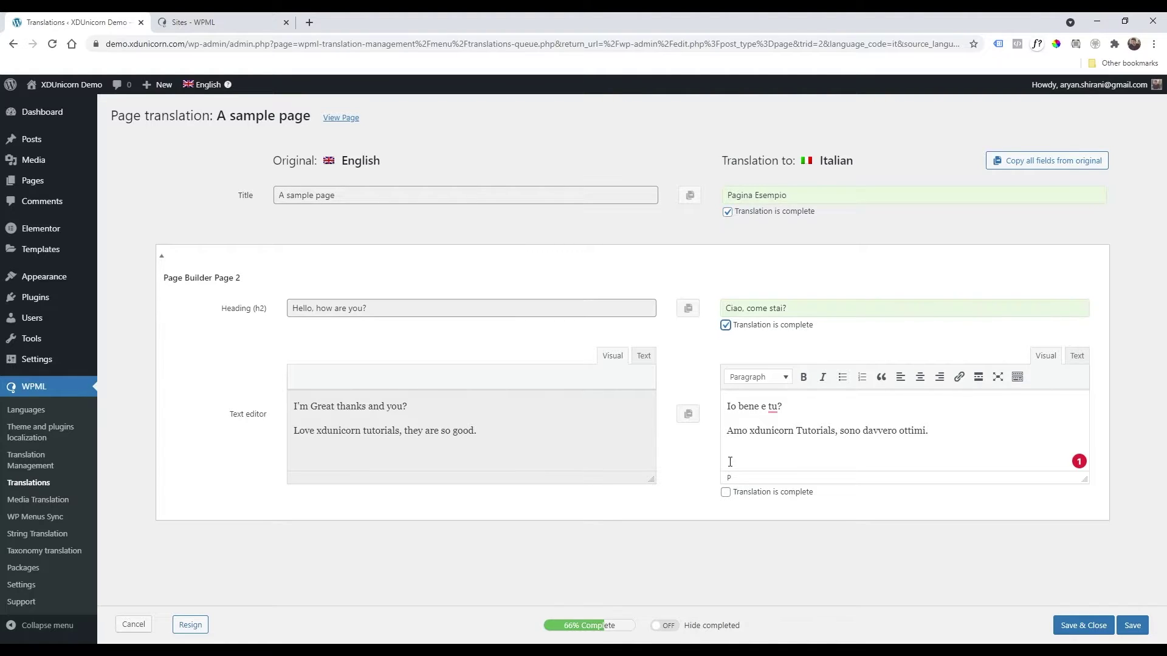
click(726, 493)
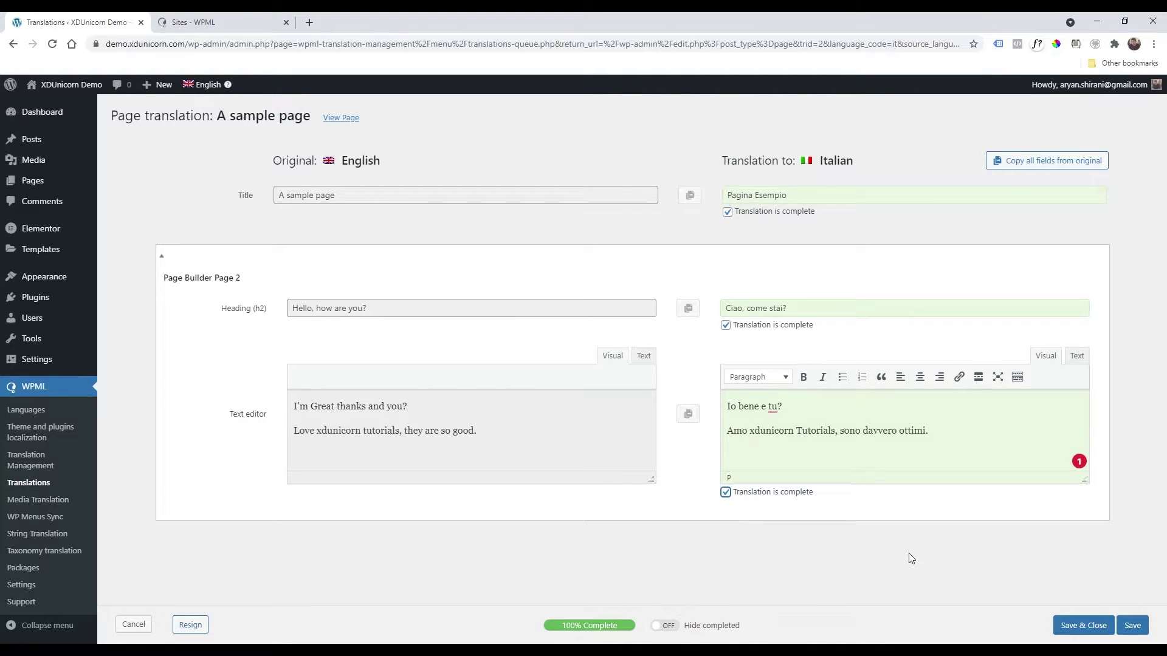
click(1086, 627)
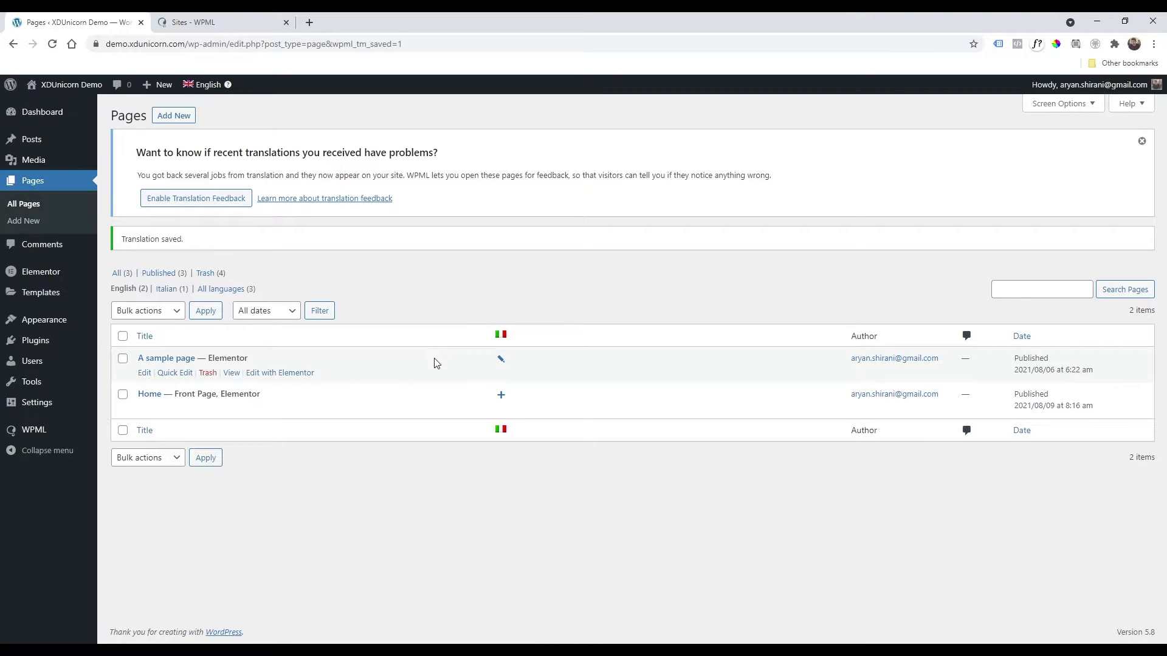
Set WPML's language URL format to different languages in directories and save it.
mouse_move(42, 433)
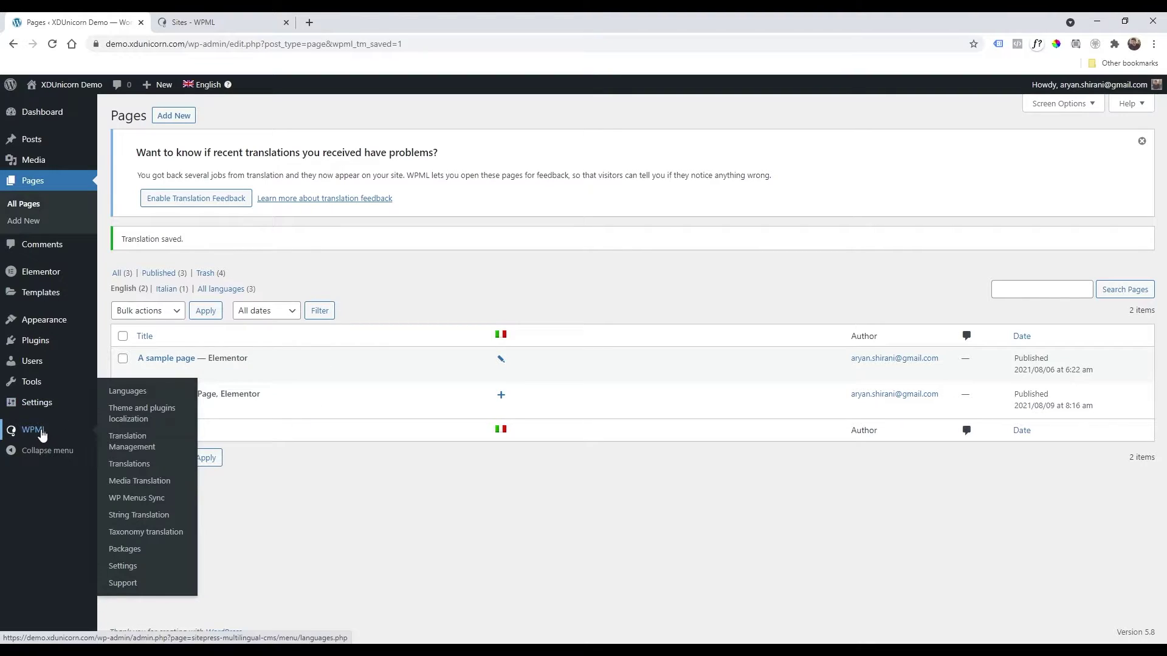
click(127, 394)
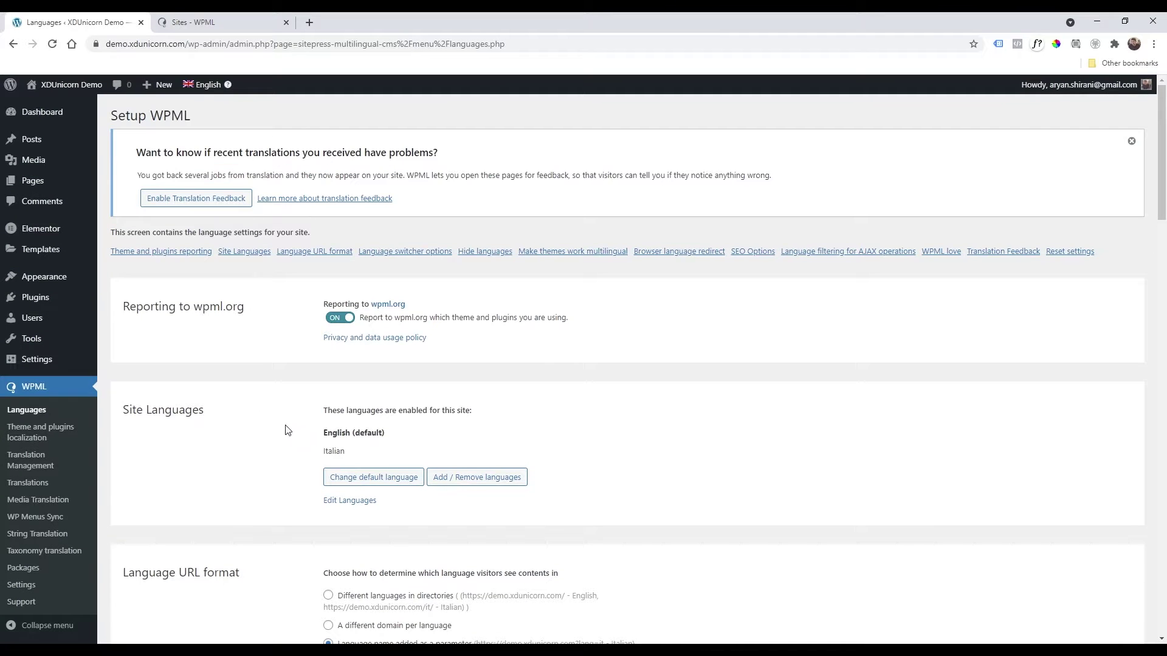
scroll(286, 407, down, 2)
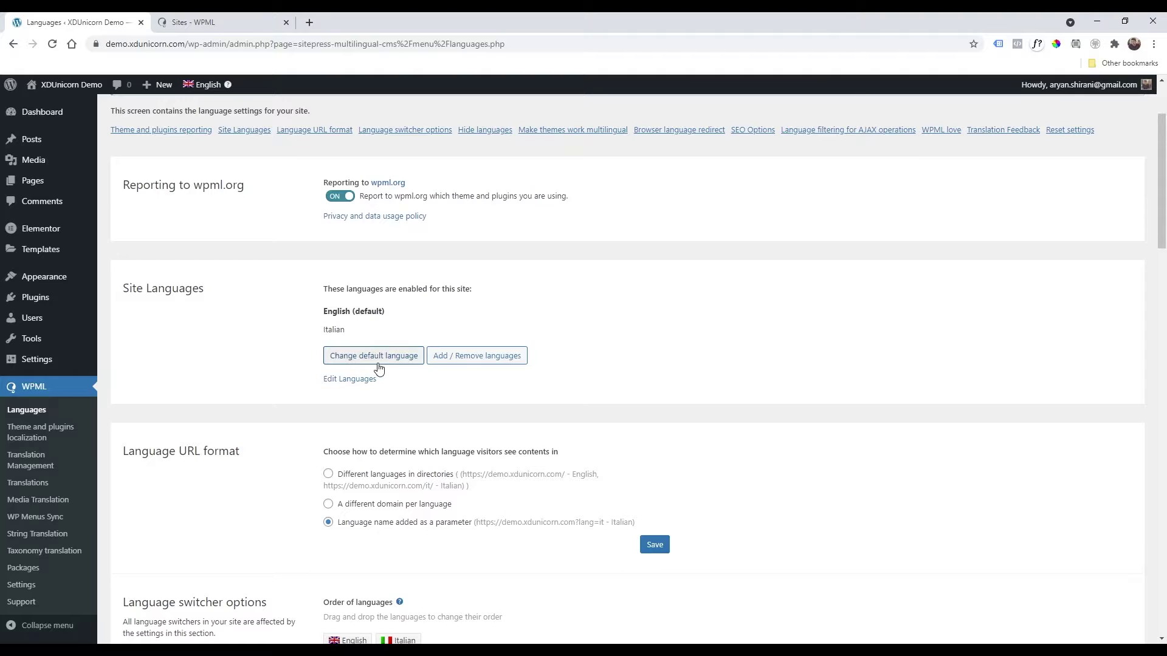
scroll(274, 323, down, 3)
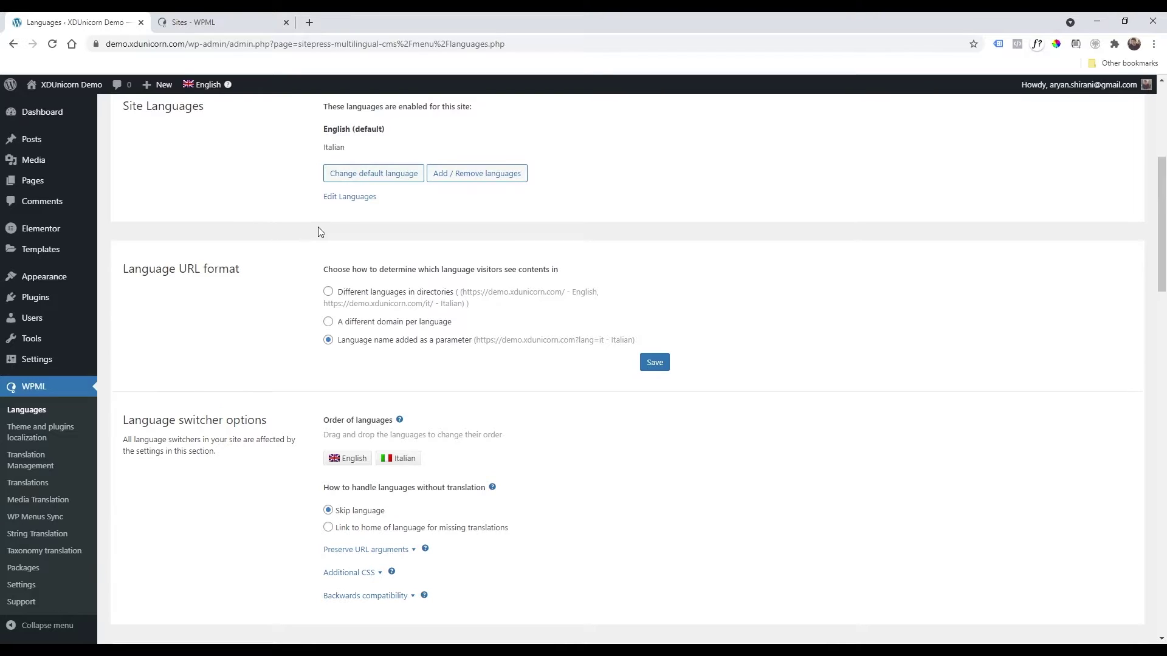
click(363, 297)
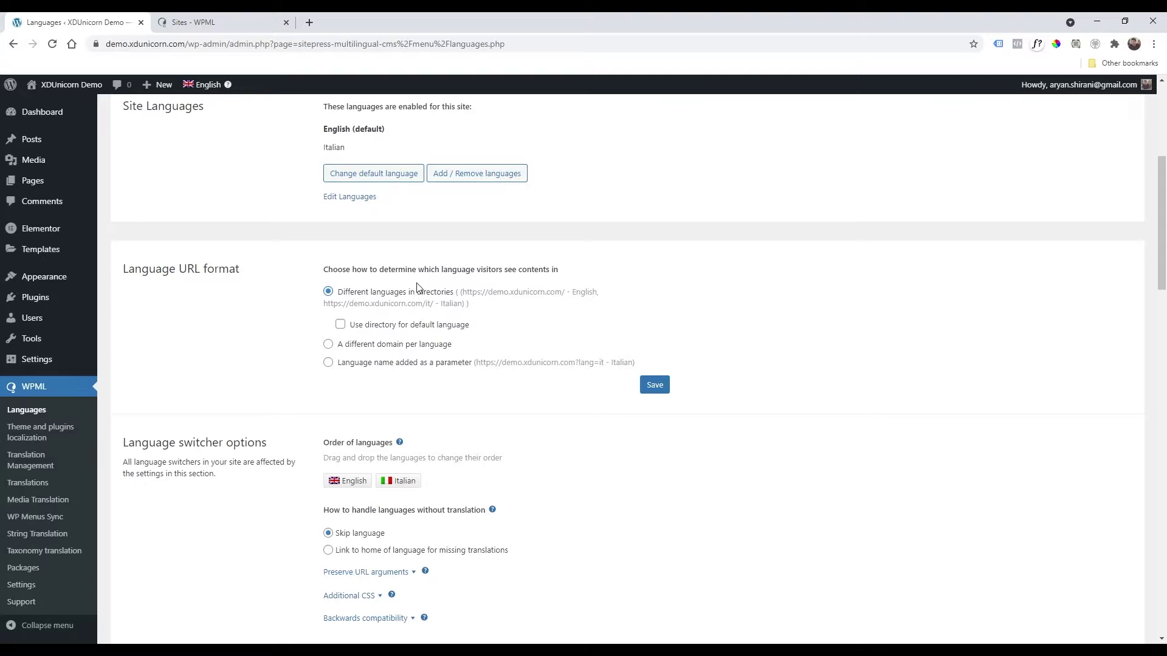
click(423, 296)
click(654, 385)
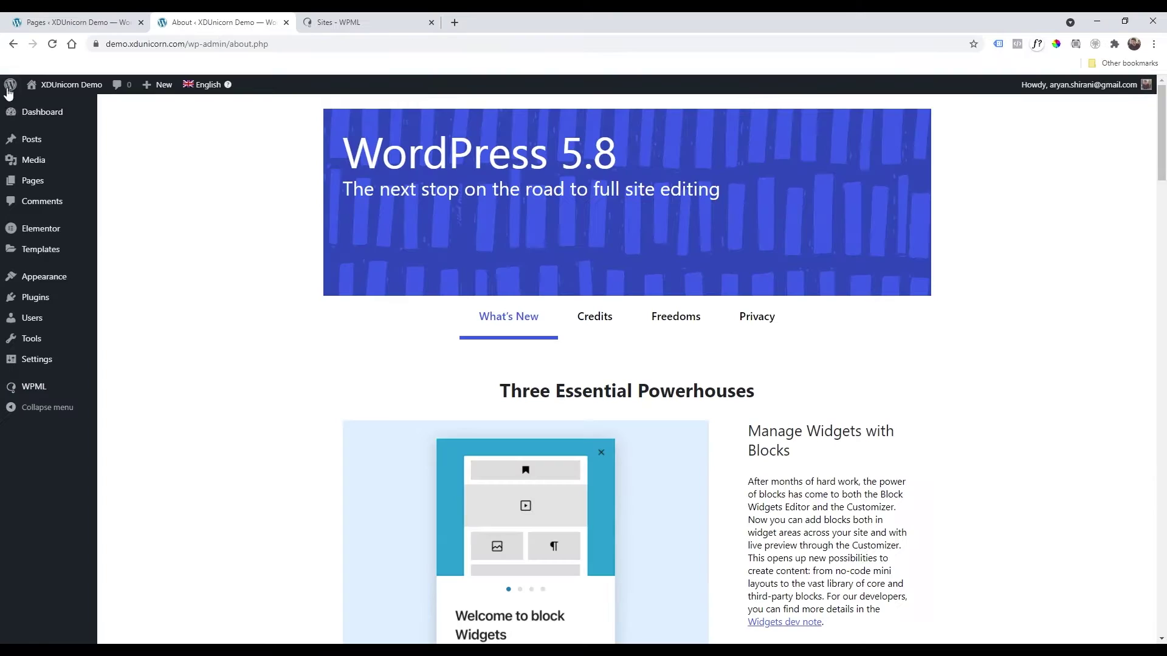
Switch the admin language to Italian and view the list of all Italian pages.
mouse_move(213, 88)
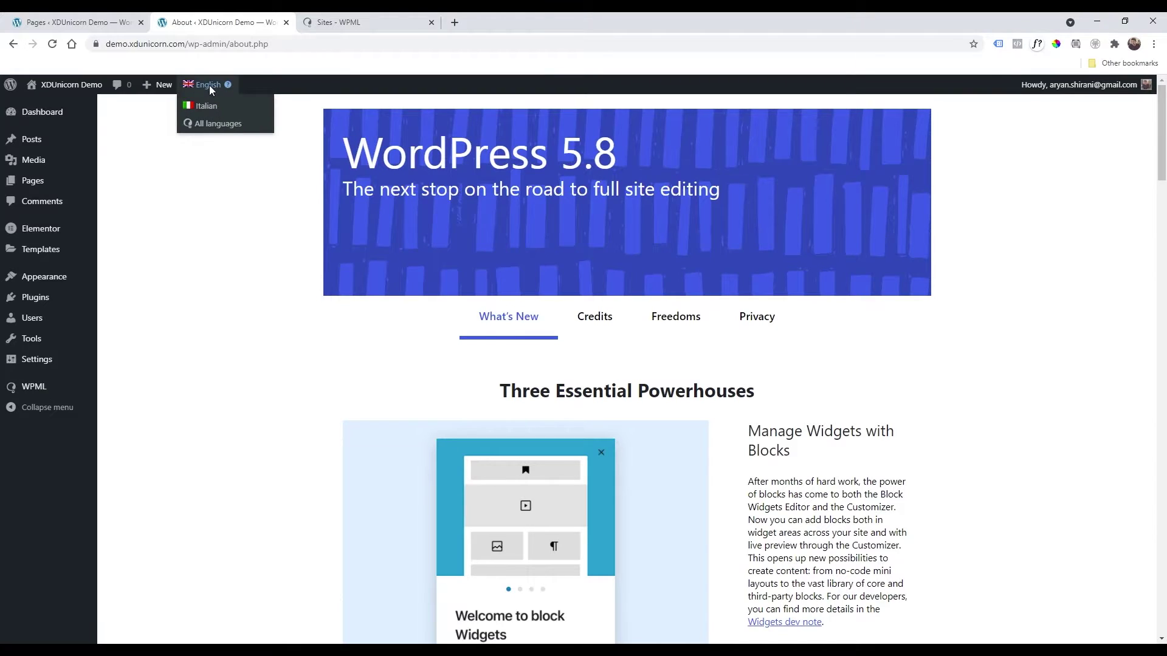
click(209, 108)
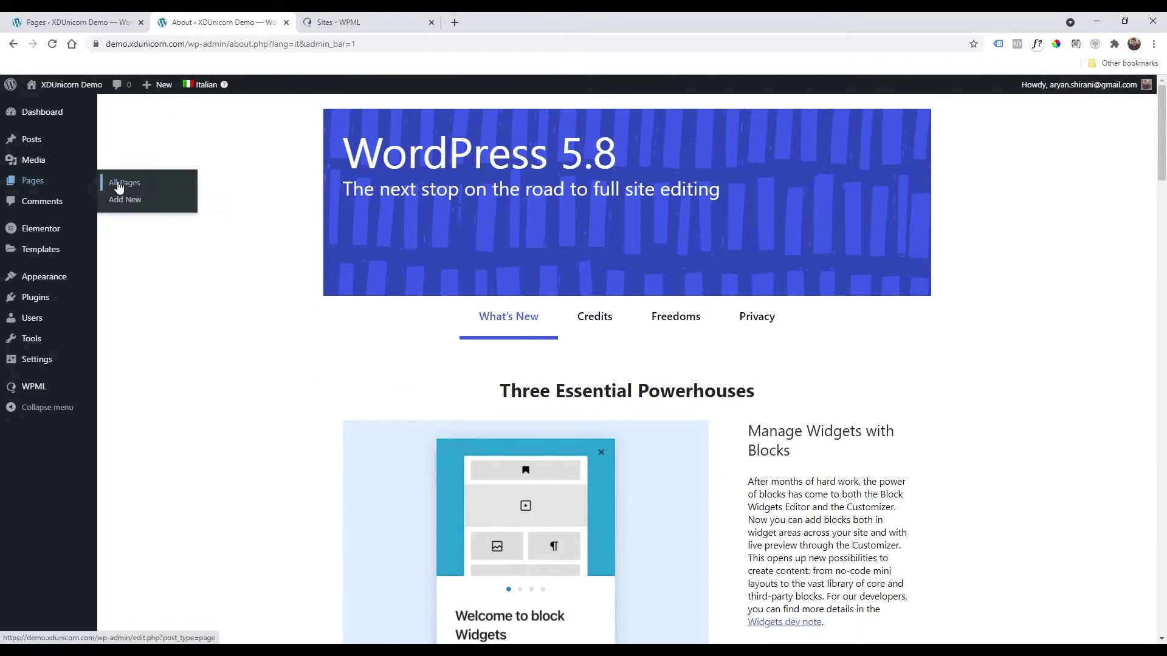
click(119, 184)
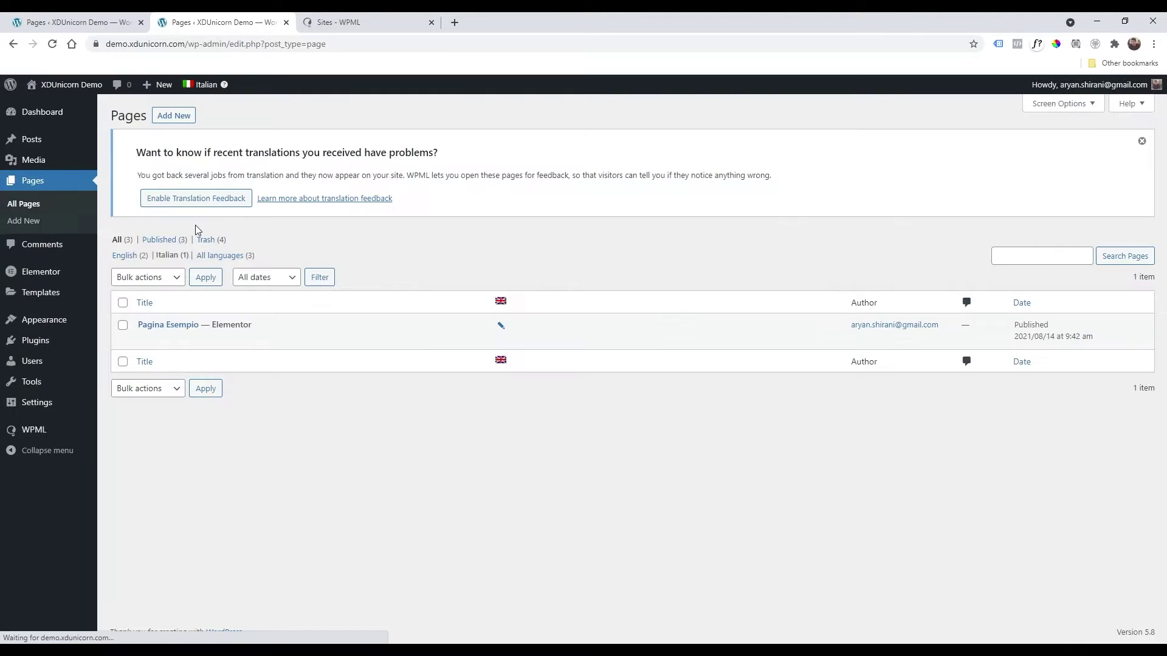
mouse_move(180, 333)
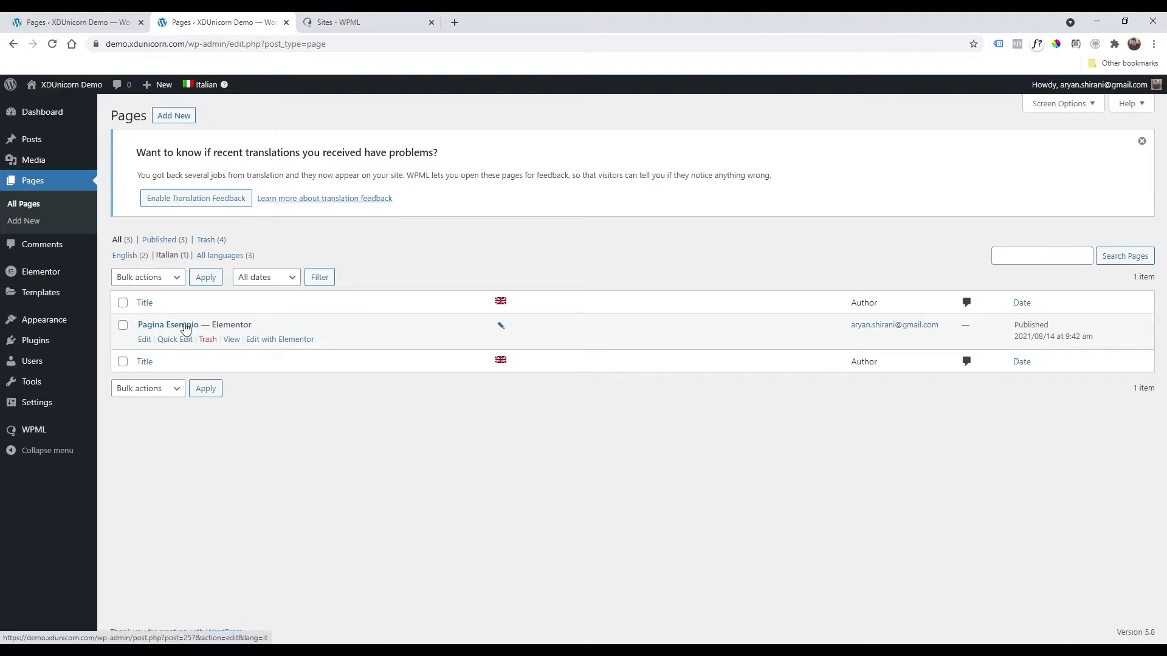
Compare the page lists by switching the admin language to English and back to Italian.
mouse_move(204, 85)
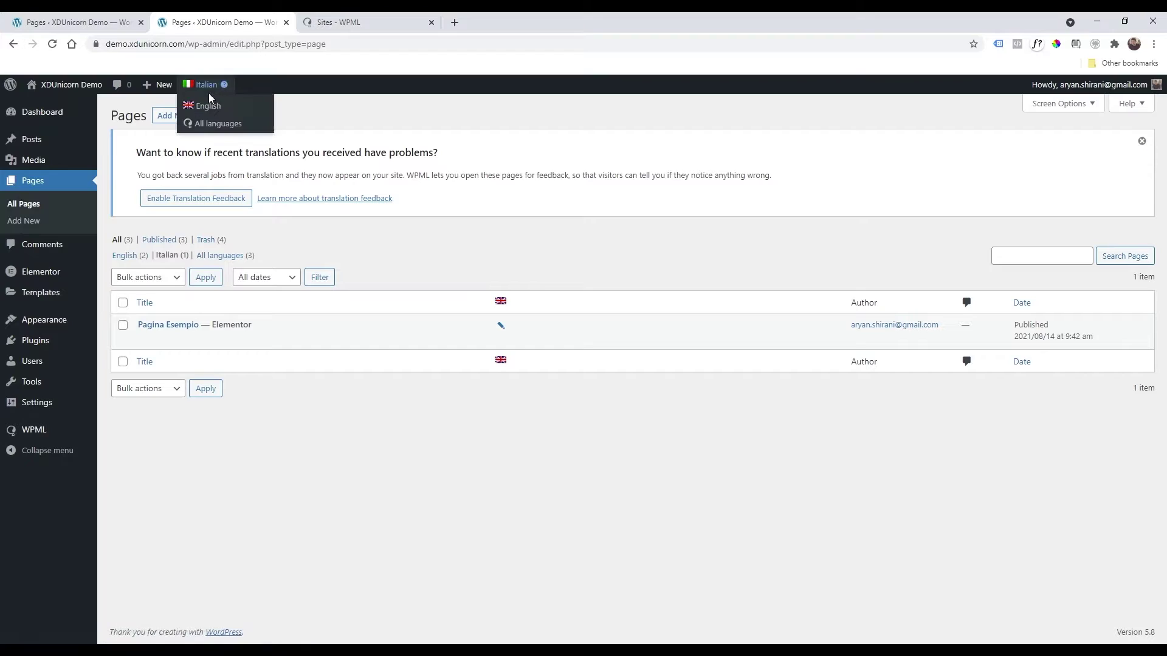
click(206, 113)
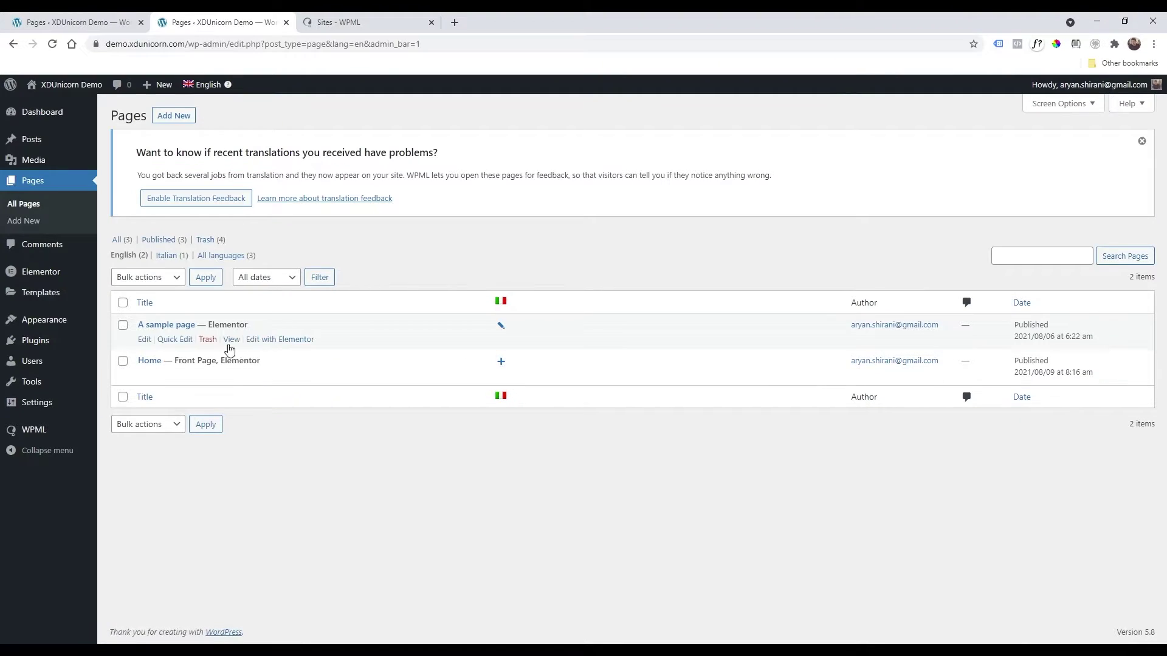
mouse_move(182, 342)
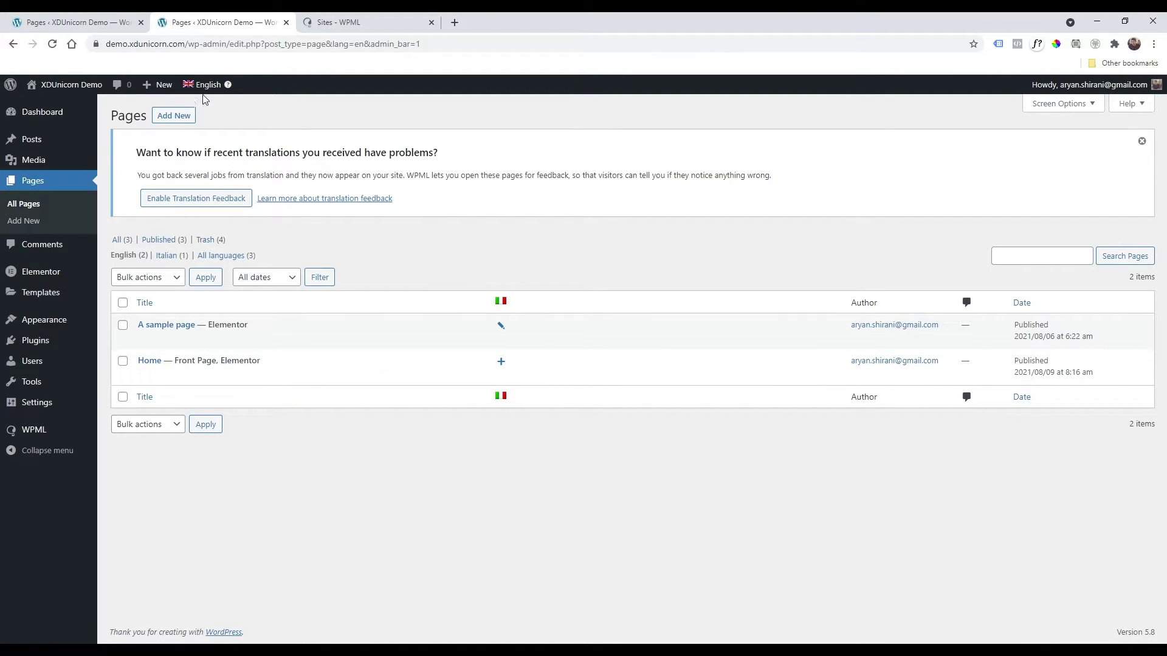
mouse_move(205, 92)
click(207, 112)
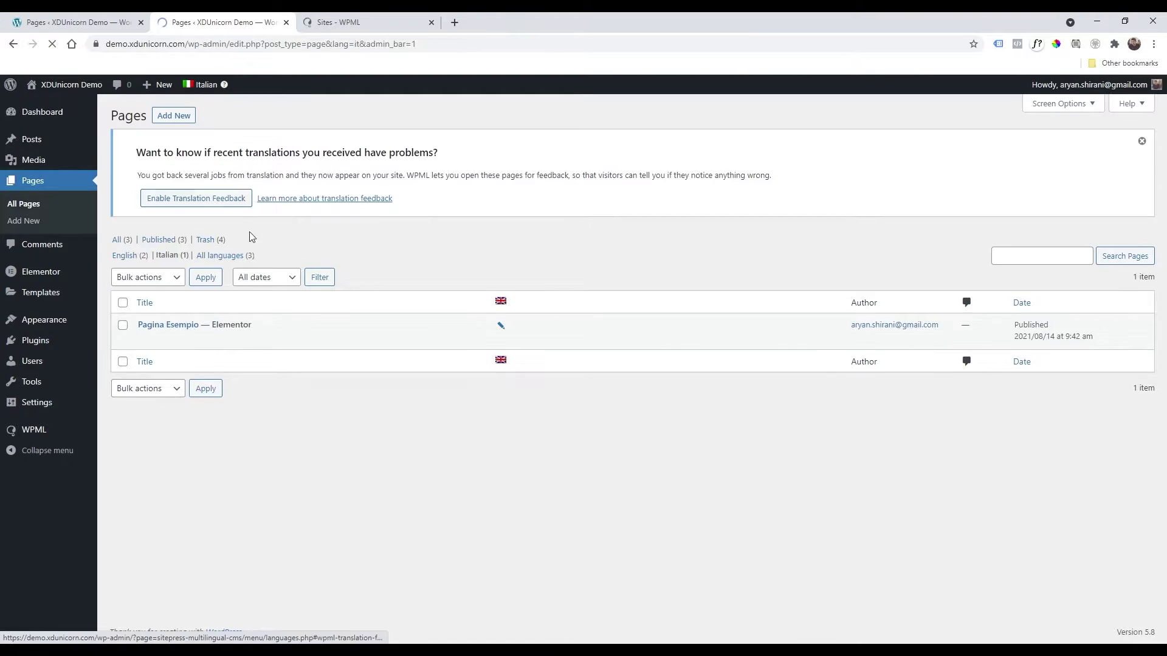
mouse_move(175, 325)
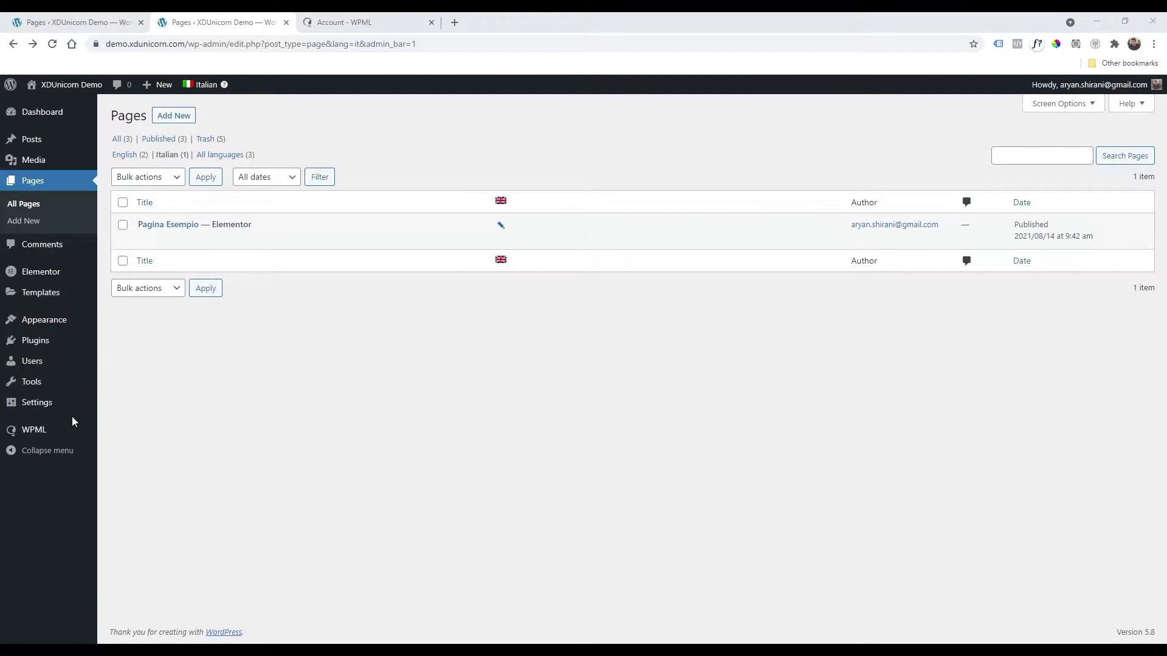
Add a WPML language switcher to the menu named Menu, leaving out the native language name, and save it.
mouse_move(61, 430)
click(128, 394)
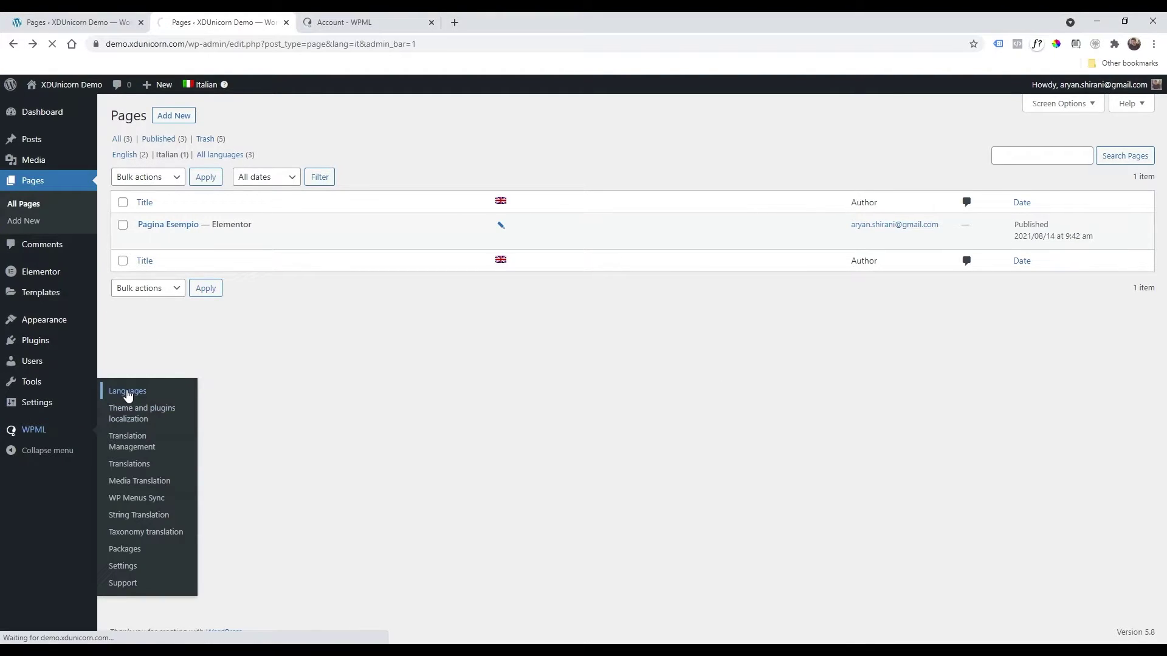
scroll(277, 347, down, 10)
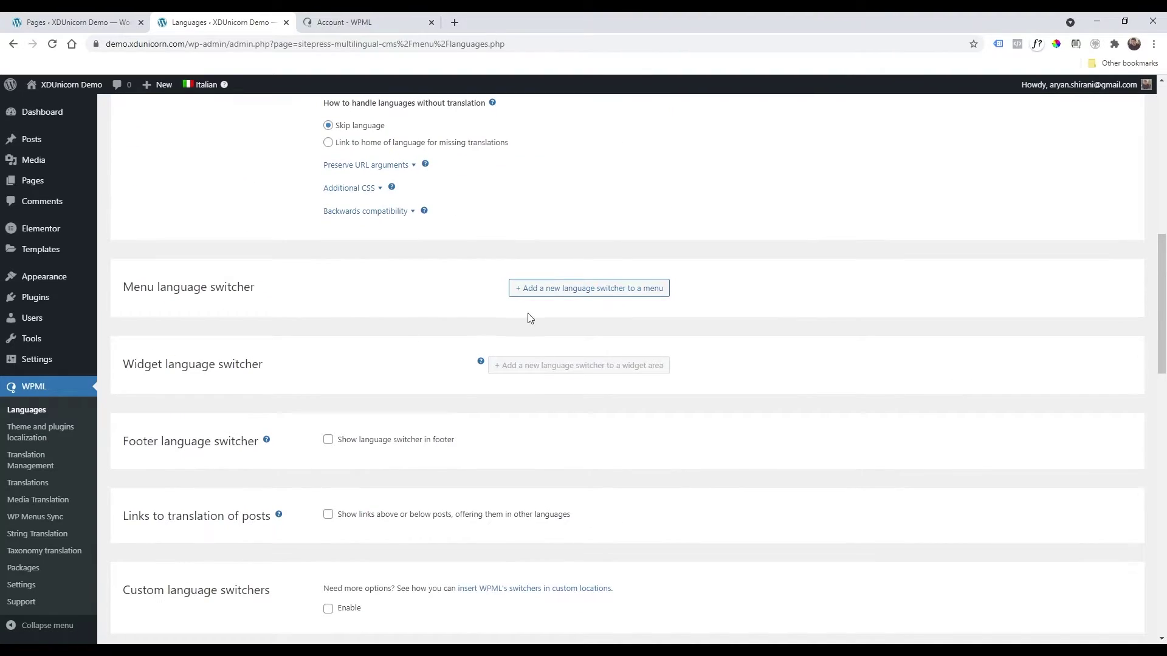
click(646, 295)
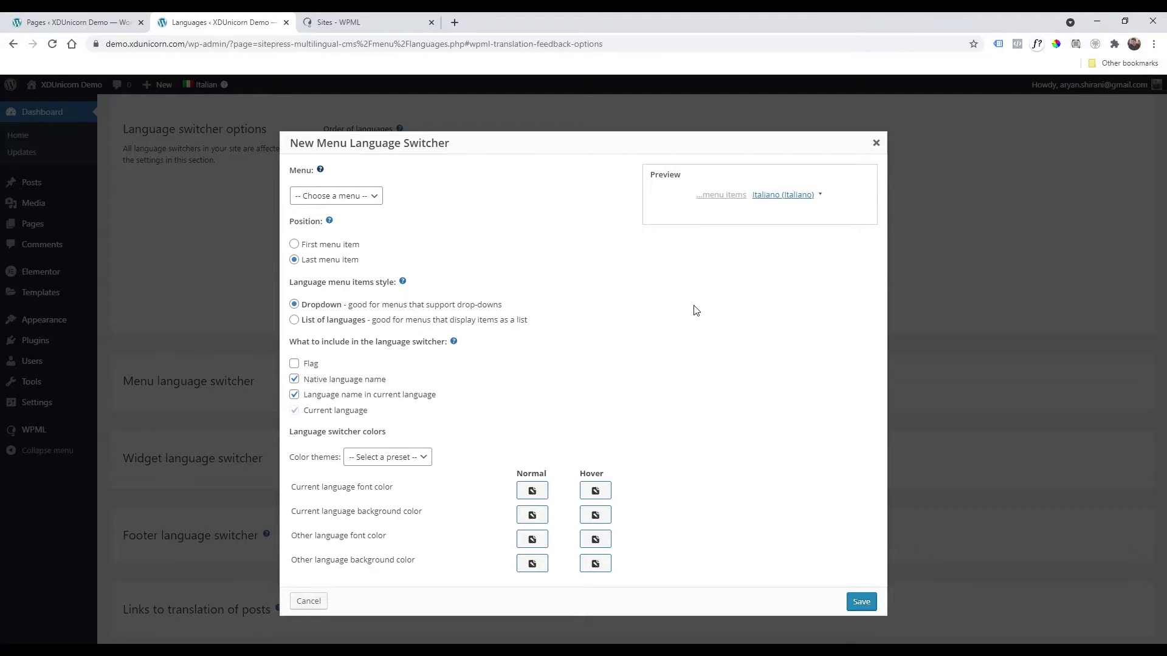
mouse_move(777, 201)
click(294, 381)
click(362, 196)
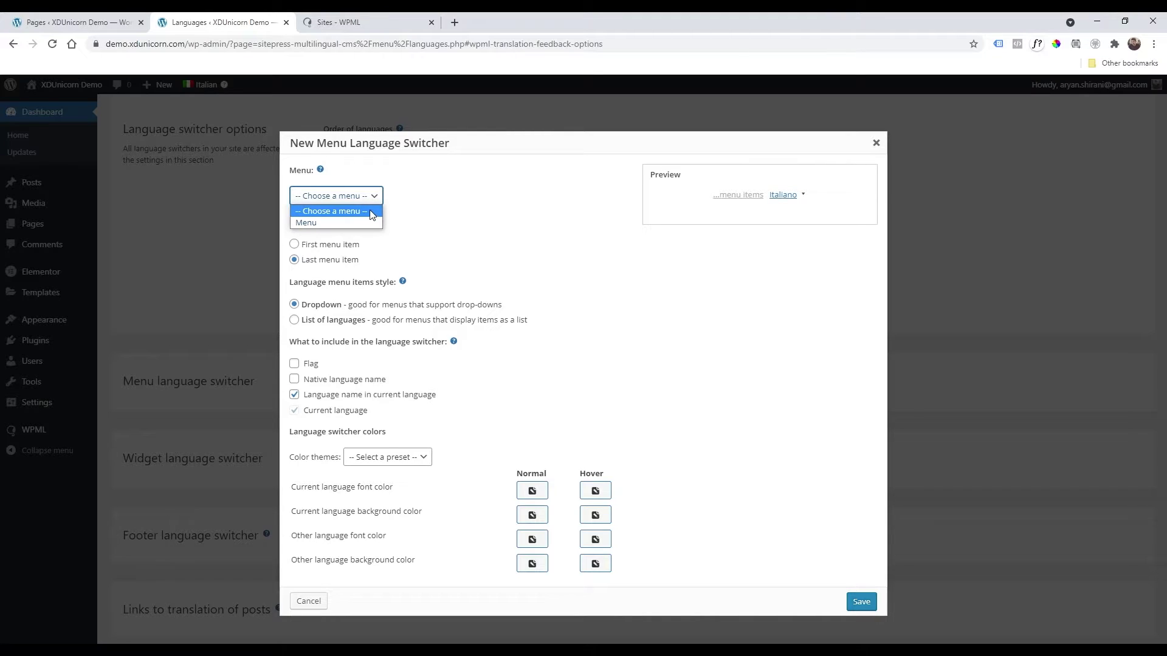
click(325, 223)
click(860, 603)
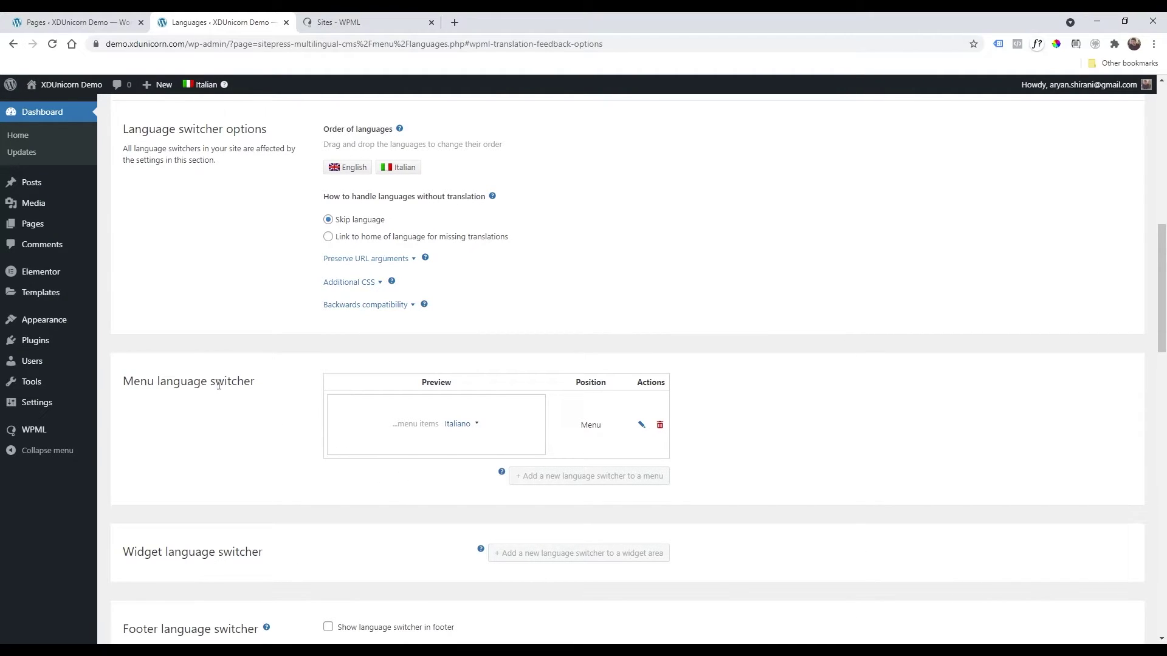
Open the site's menu editor and switch the admin language to English to load the English menu.
mouse_move(79, 228)
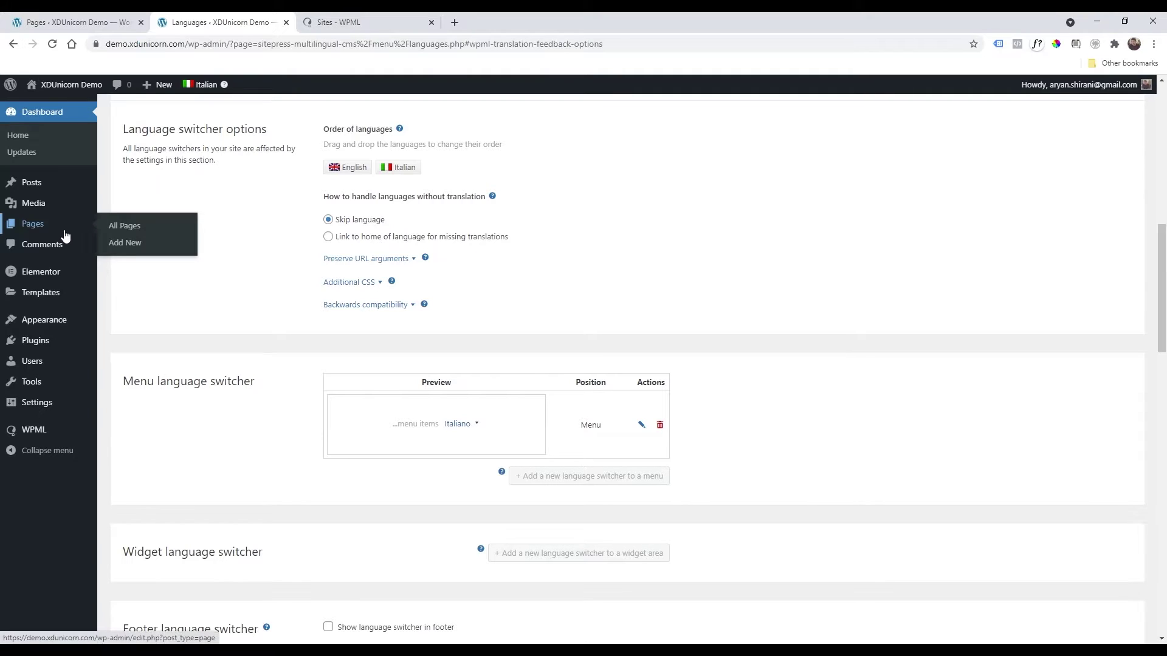
mouse_move(91, 319)
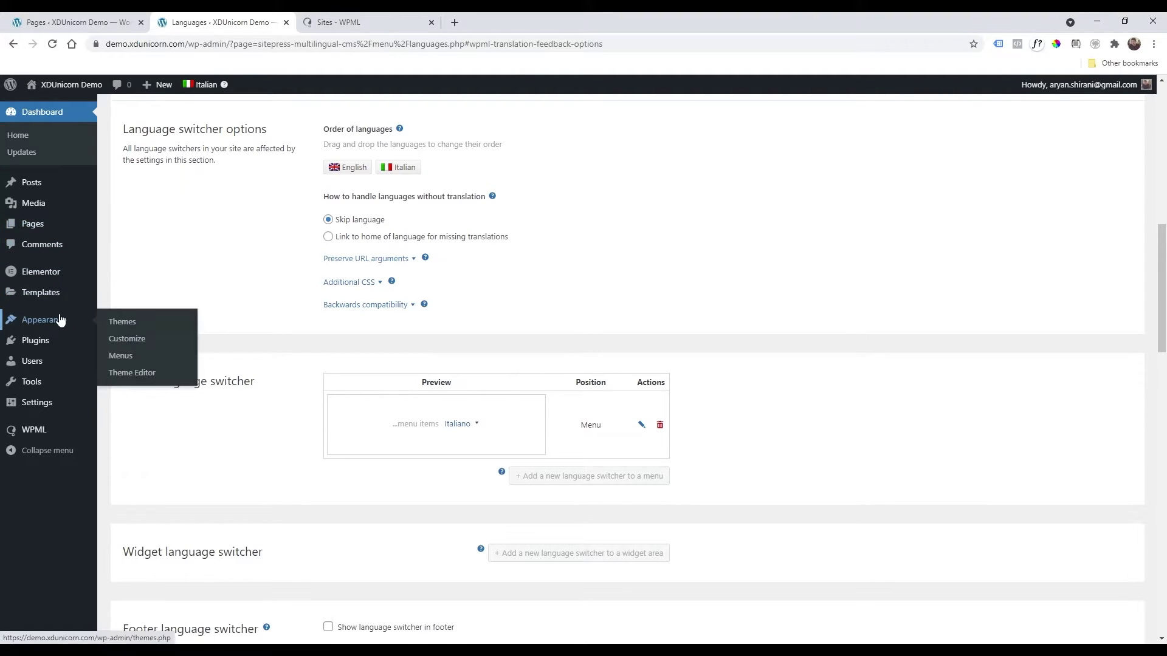
click(132, 358)
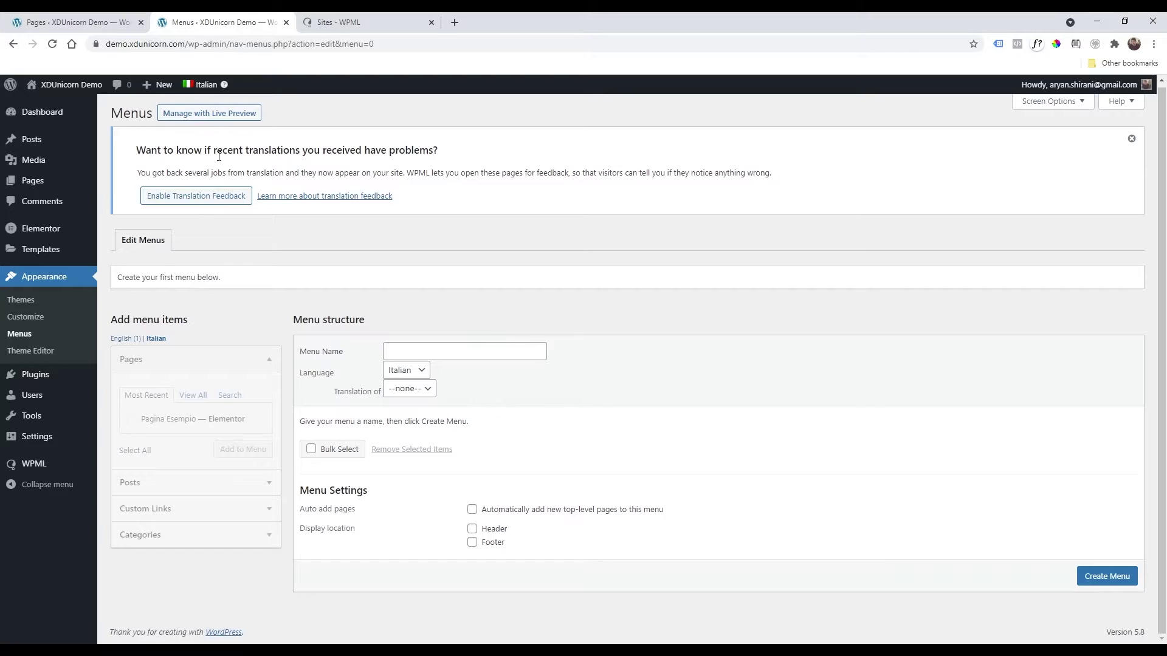
click(207, 107)
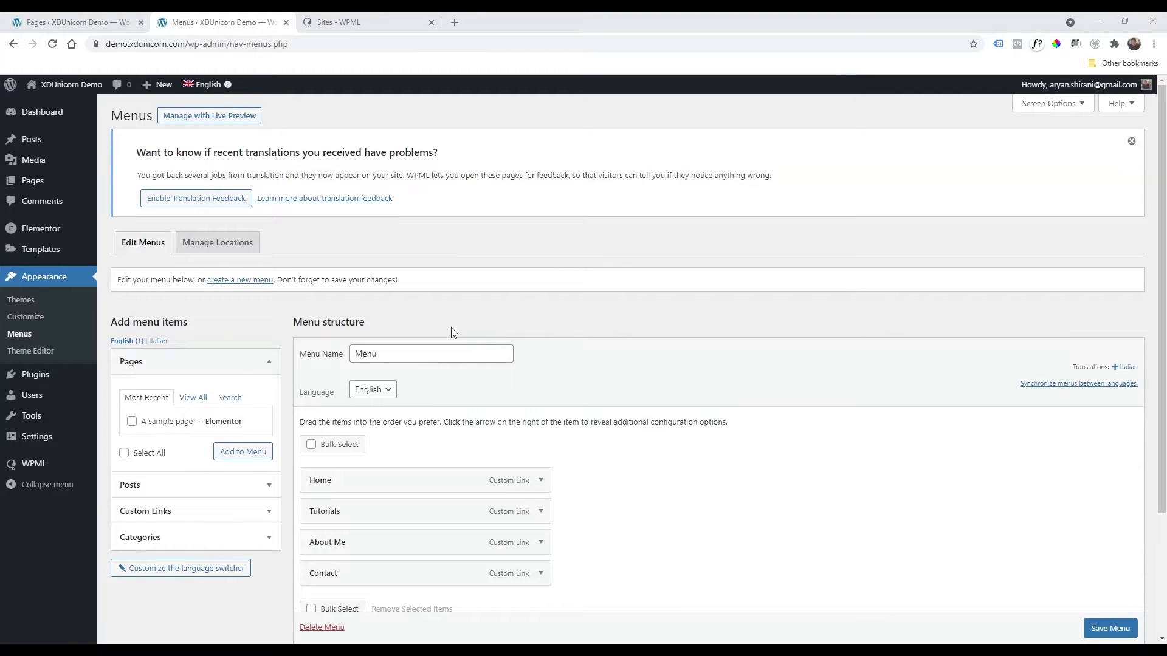
Synchronize the English menu to Italian with all proposed changes applied, and dismiss the translation feedback notice.
scroll(450, 375, down, 2)
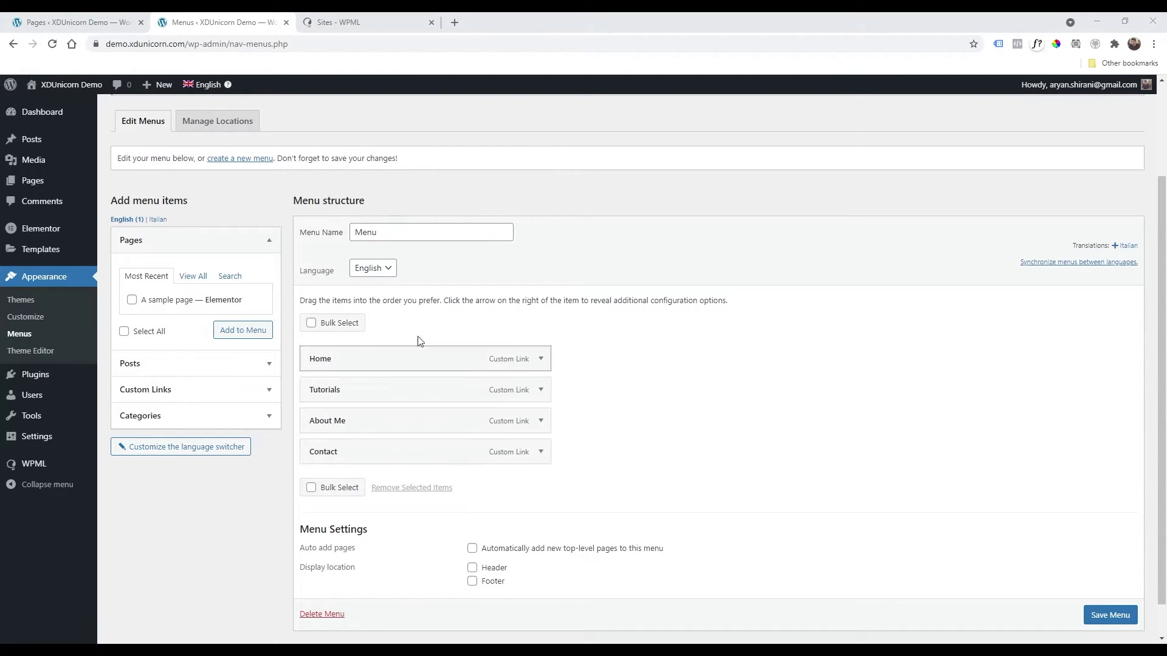
scroll(577, 395, up, 1)
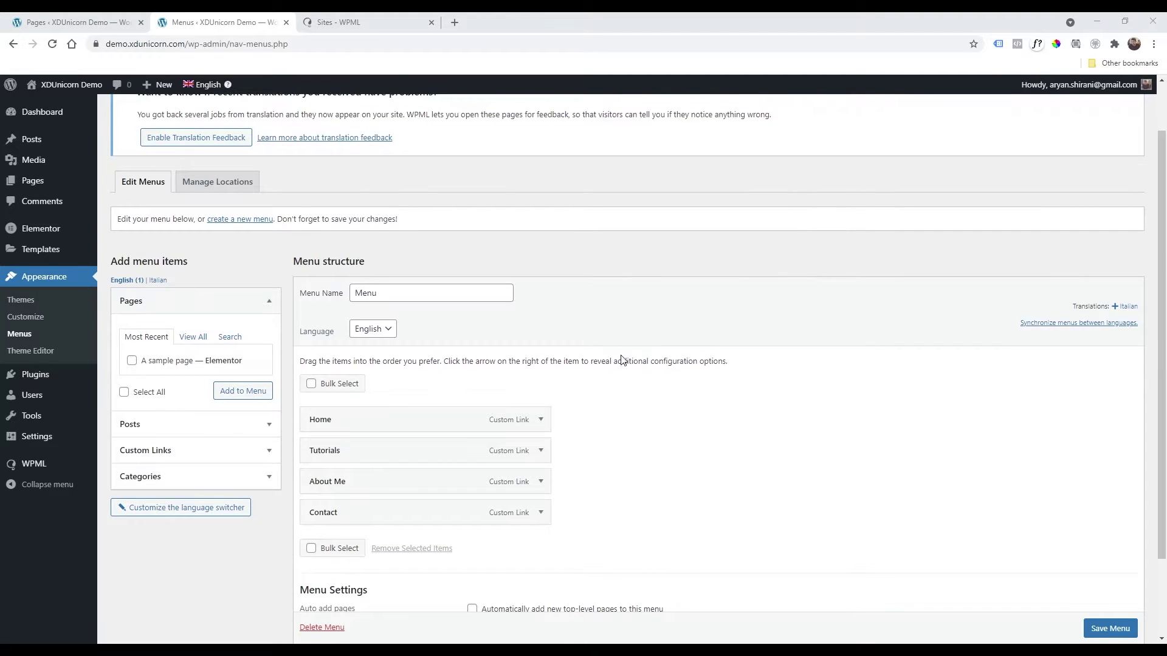
scroll(621, 360, down, 1)
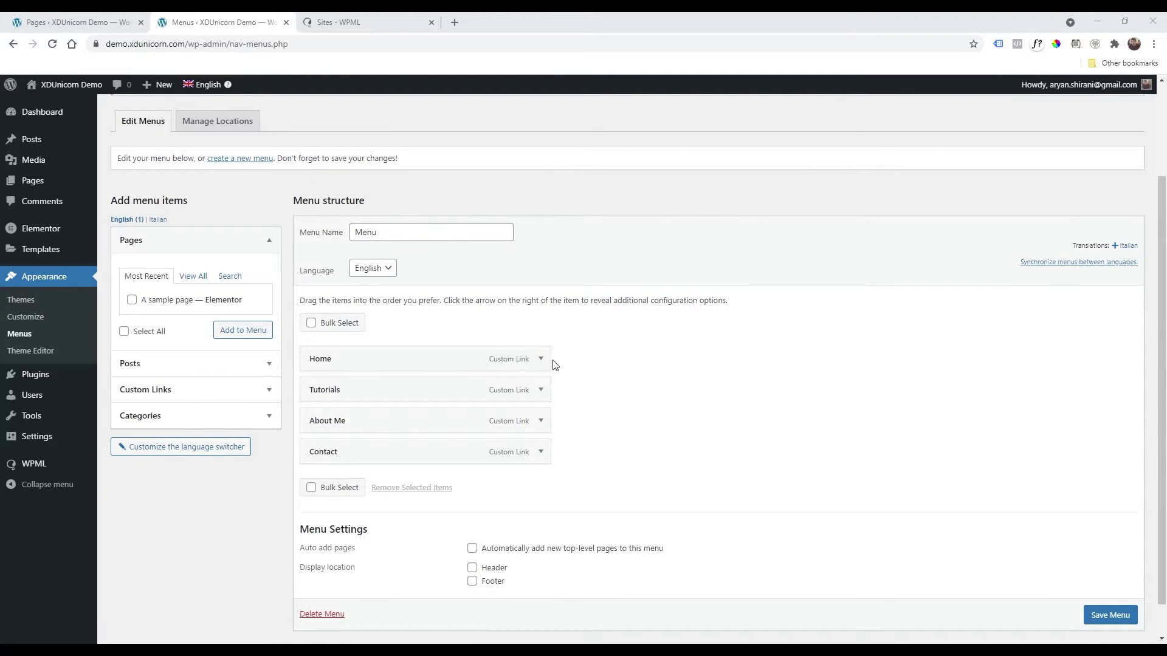
click(1041, 262)
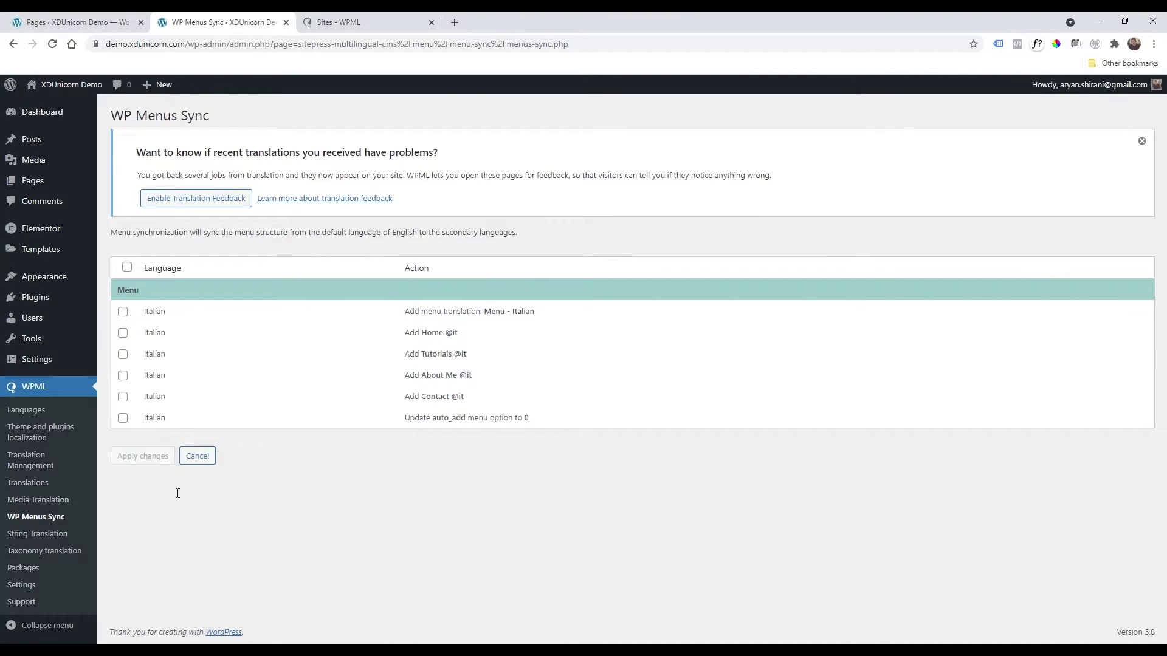
click(127, 267)
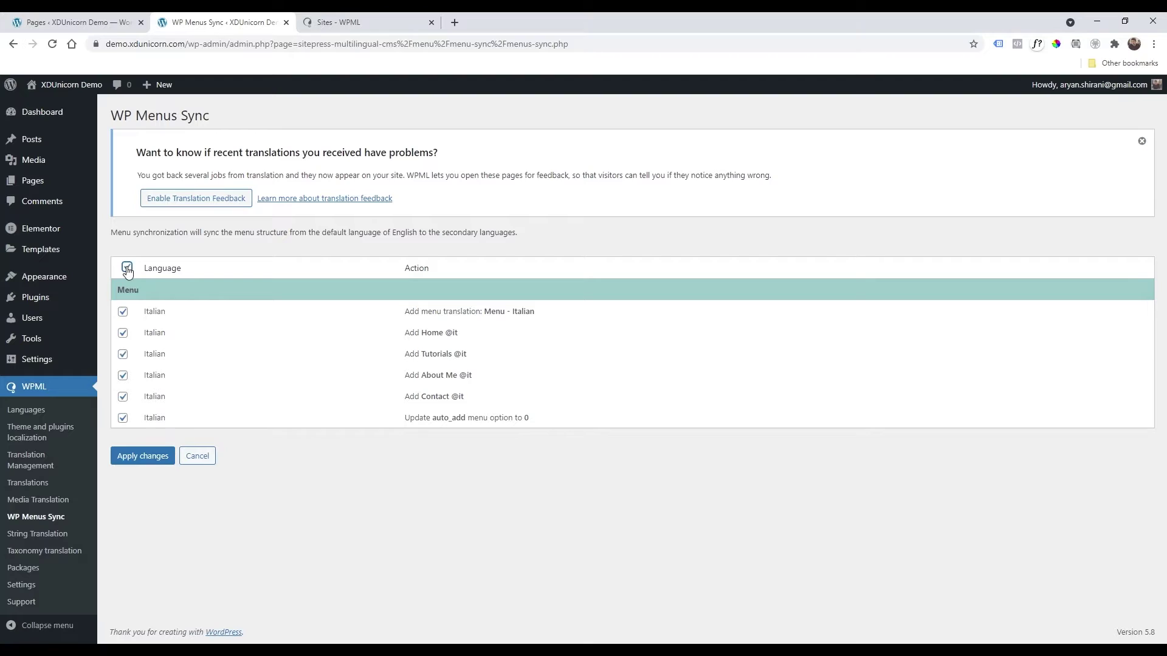
click(143, 456)
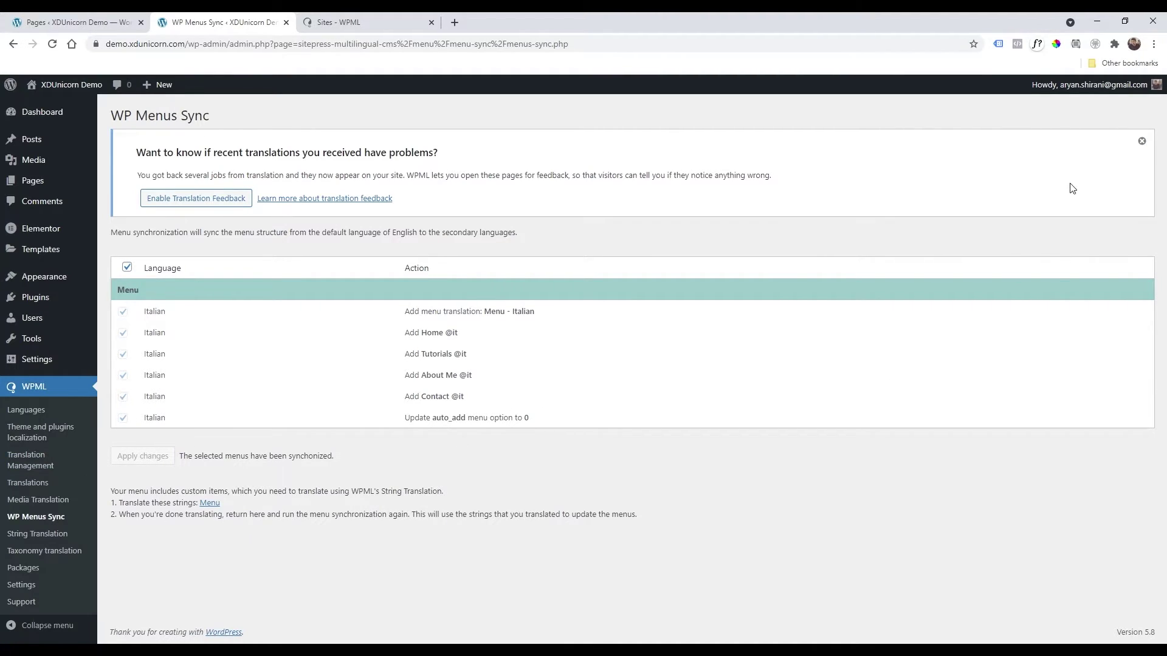
click(1141, 141)
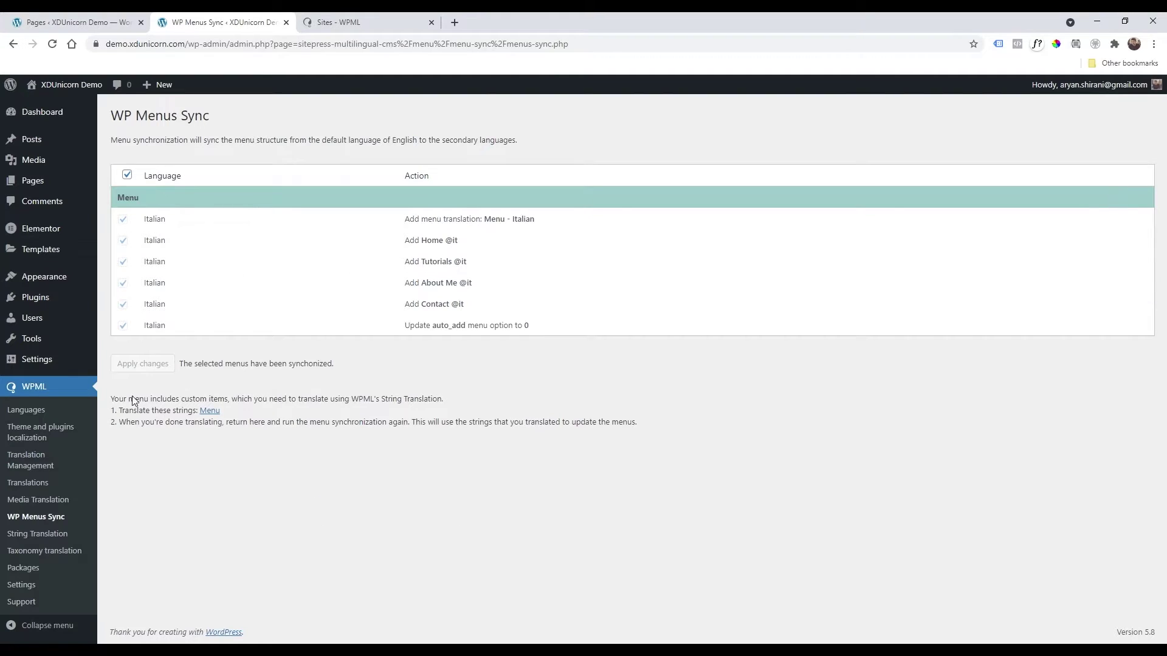
Load the Italian menu in the menu editor and set the About Me item's navigation label to "Chi siamo".
mouse_move(82, 281)
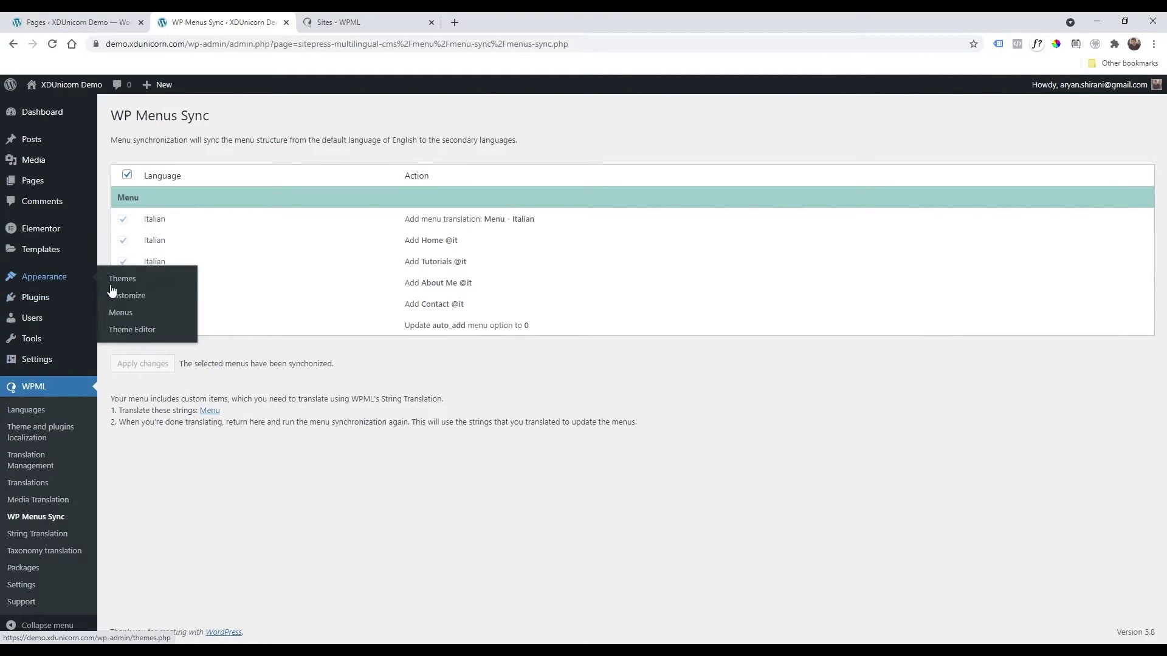
click(122, 313)
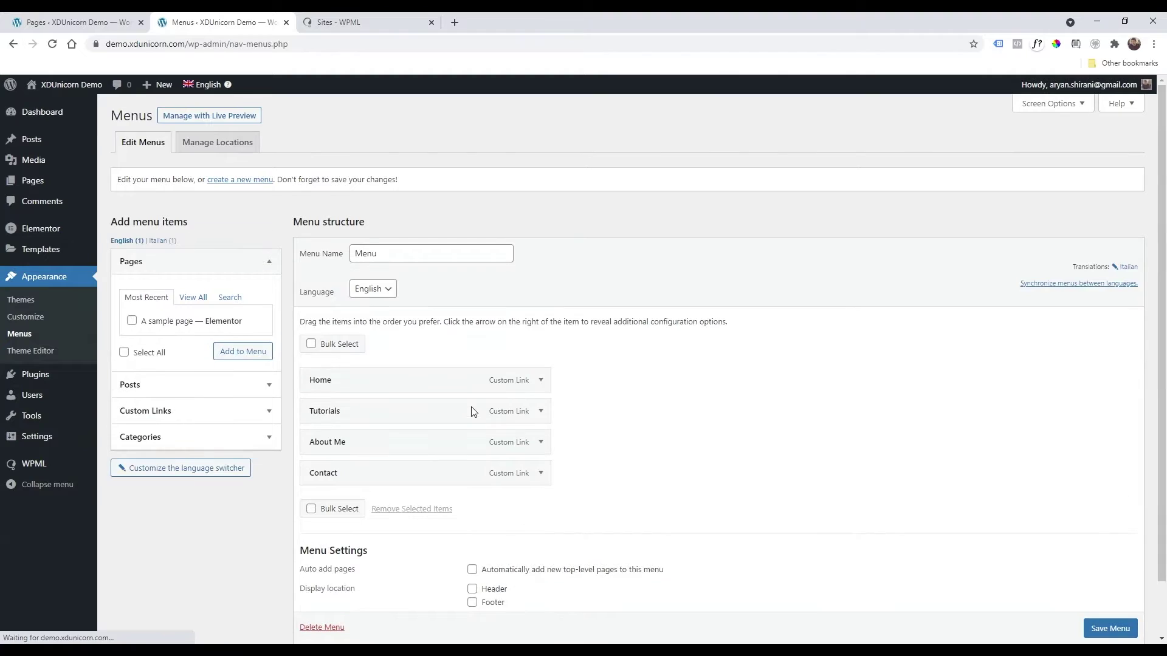
click(205, 104)
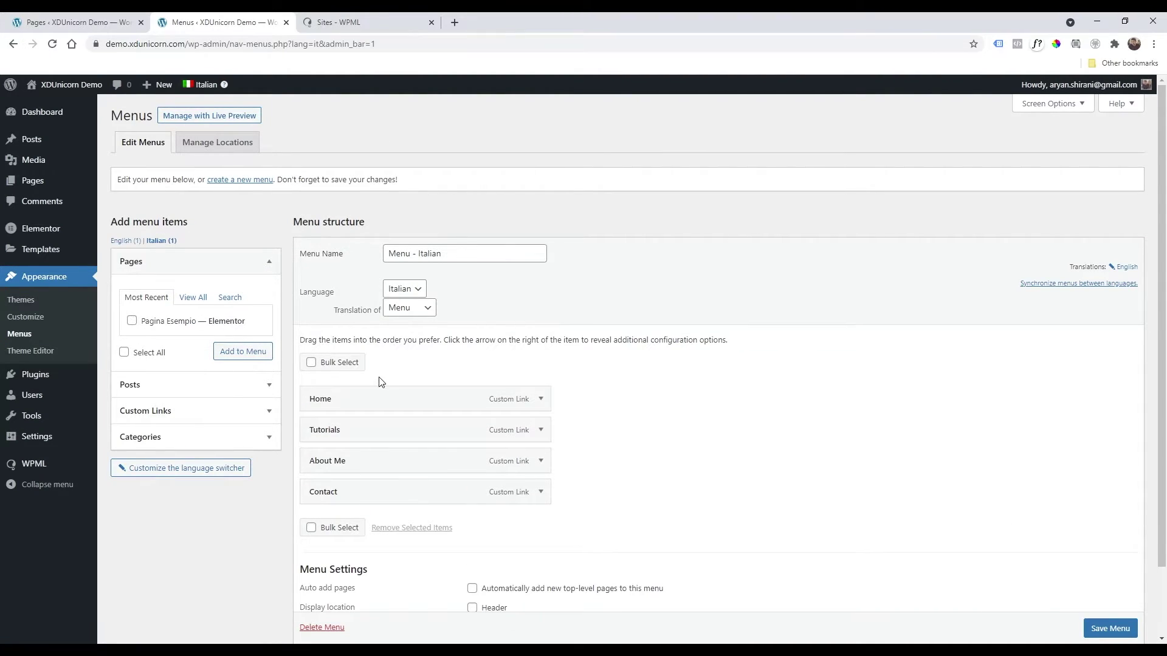
scroll(553, 365, down, 1)
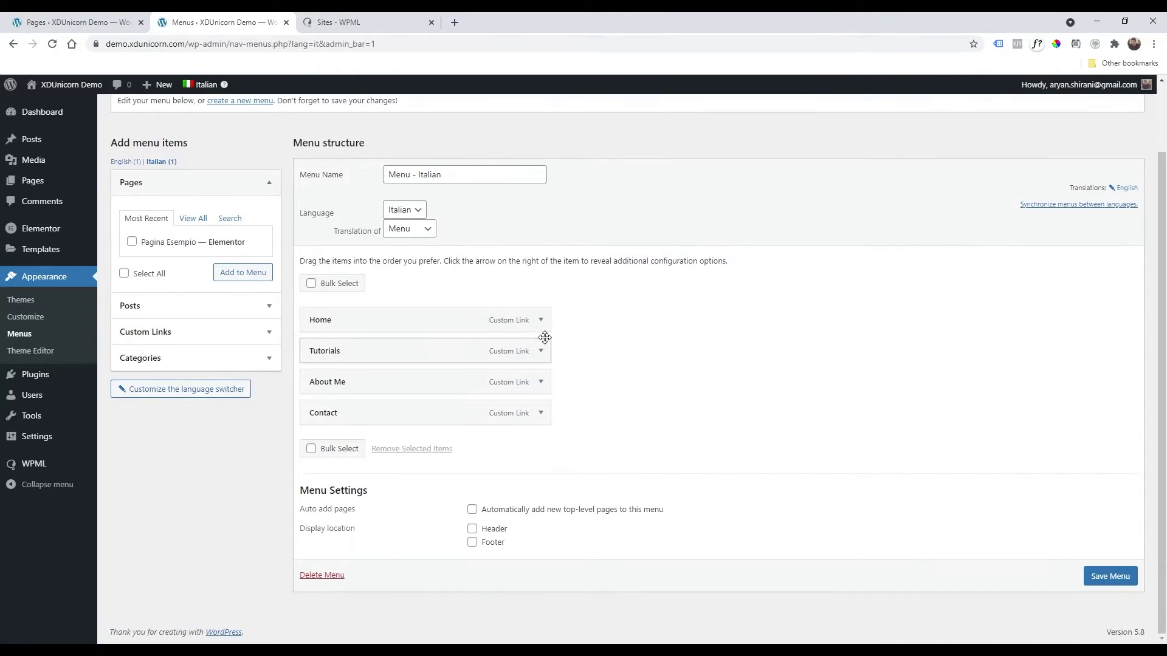
click(540, 322)
click(540, 322)
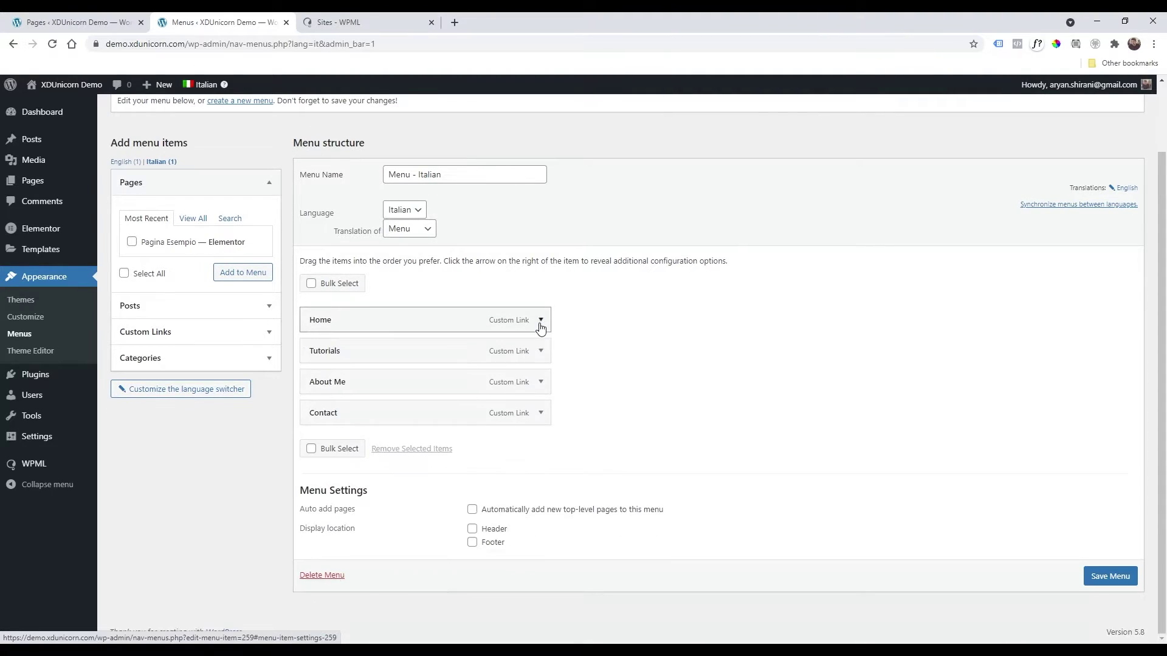
click(540, 381)
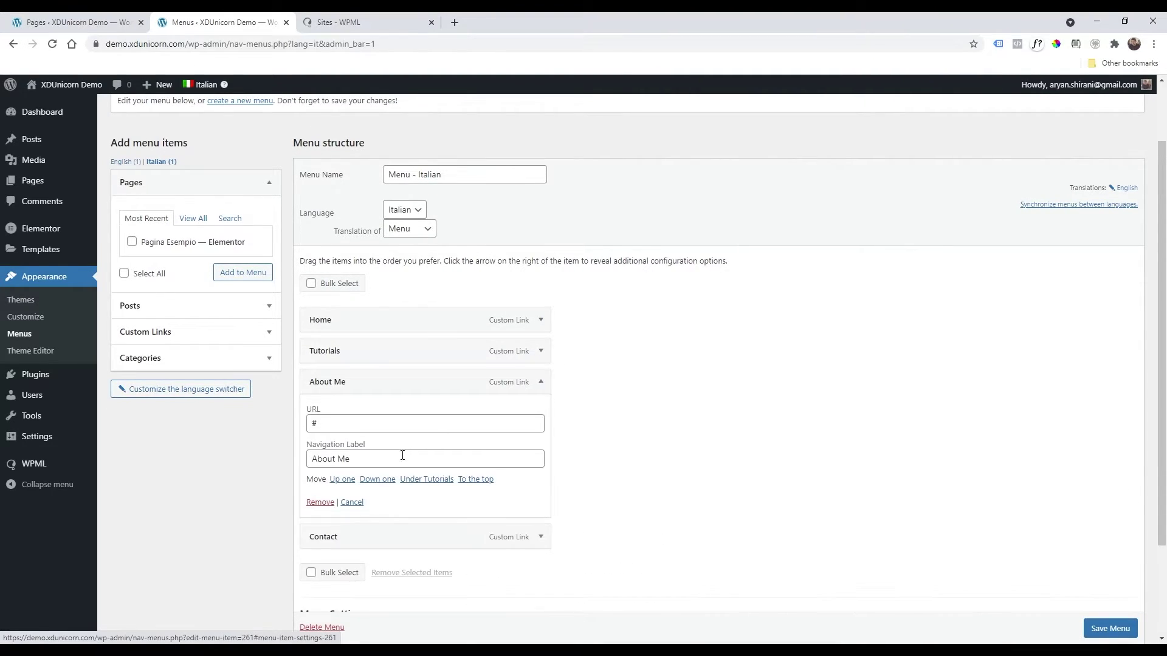
drag(381, 460, 312, 460)
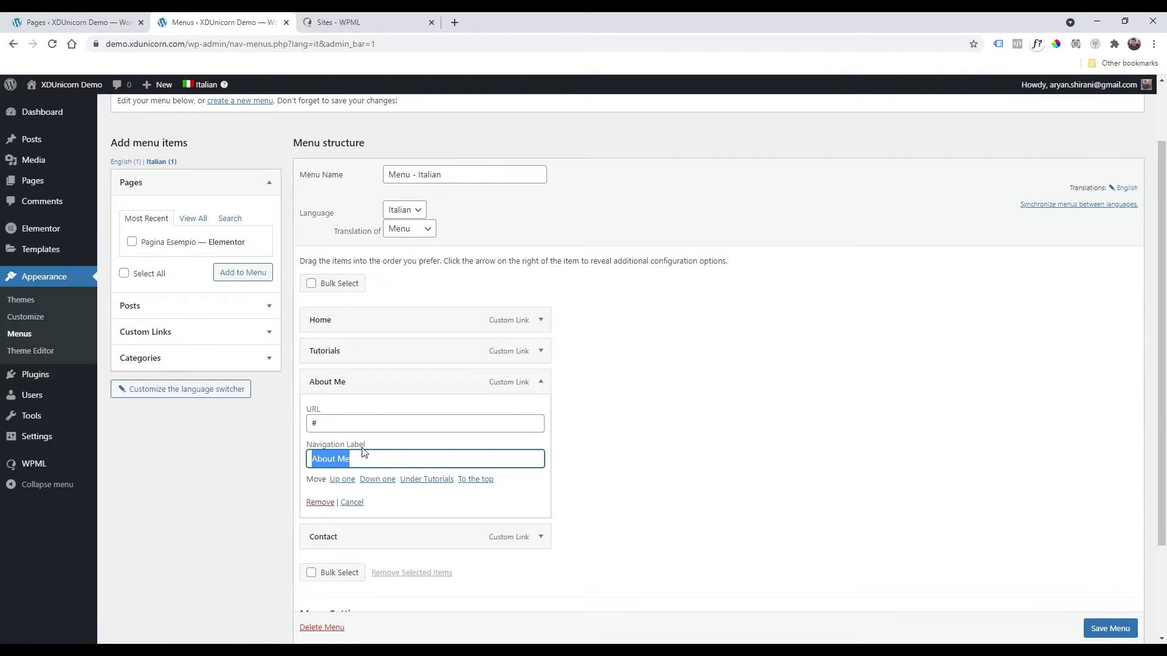
text(Chi siamo)
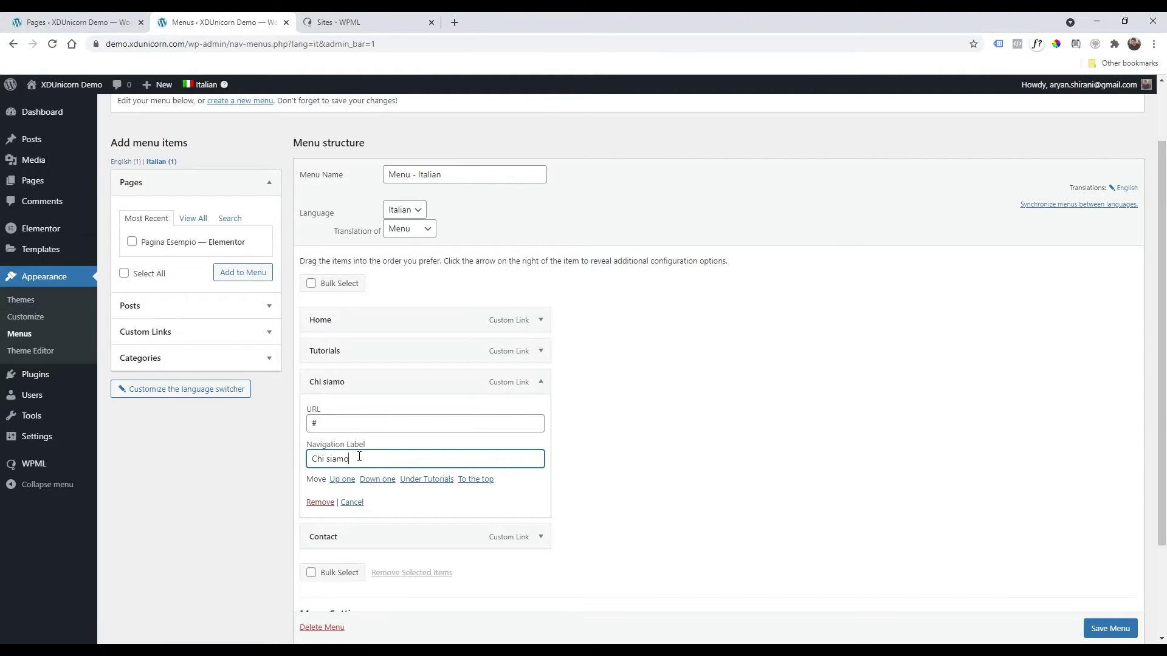
click(540, 381)
Set the Contact item's navigation label to "Contatti" in the Italian menu.
click(540, 413)
drag(364, 490, 289, 496)
text(Contatti)
click(540, 413)
Set the Home item's navigation label to "Casa" and save the Italian menu.
click(540, 319)
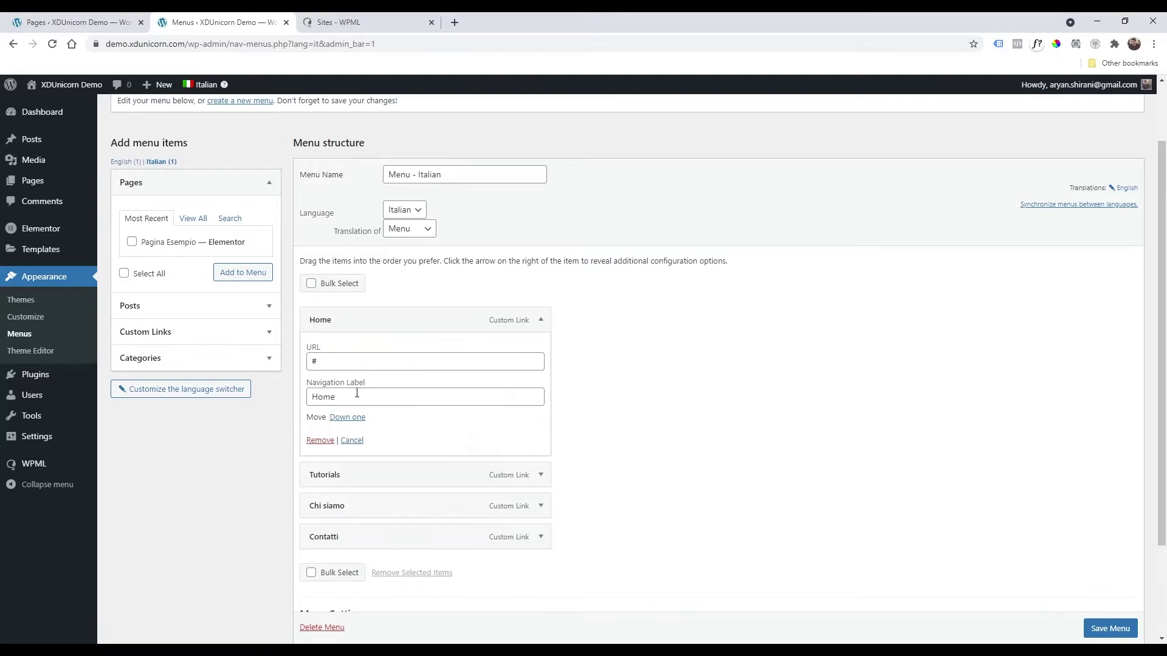
drag(503, 396, 307, 396)
text(Casa)
click(541, 320)
click(1107, 575)
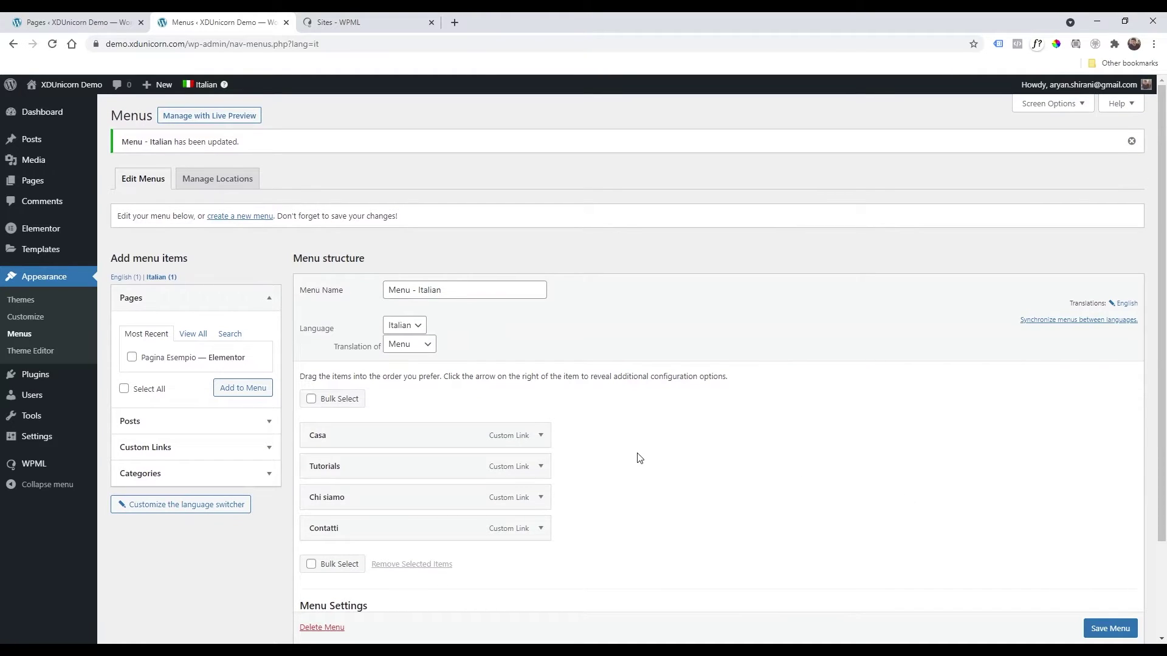
Compare the English and Italian menus by switching the admin language between them, ending on English.
click(213, 115)
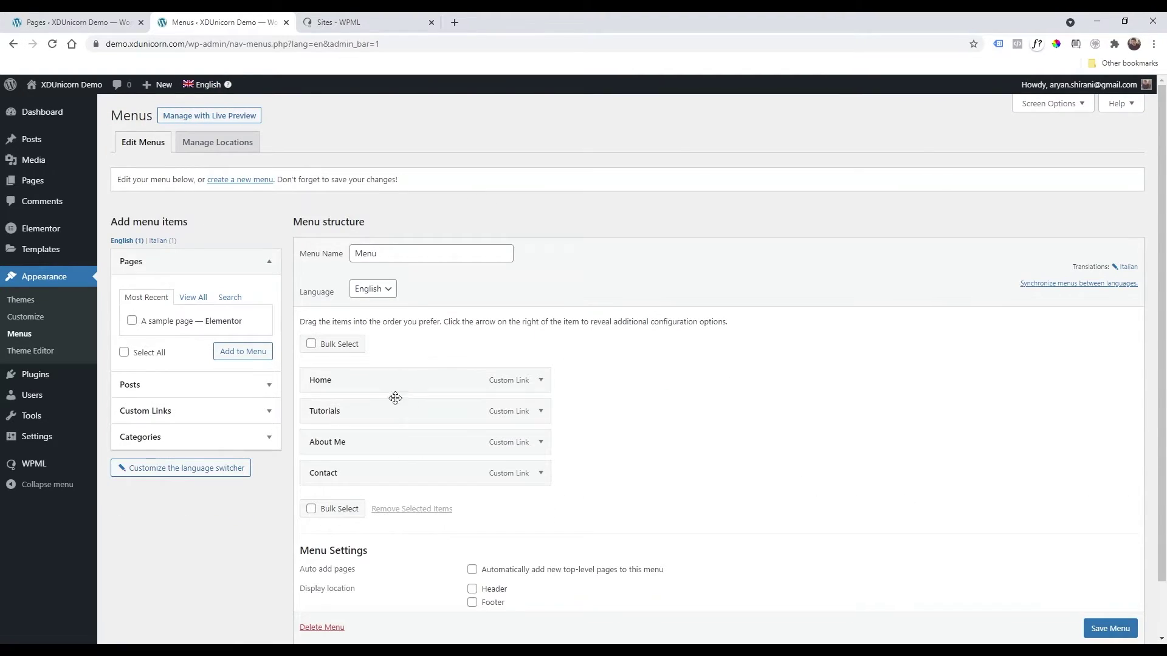
click(204, 105)
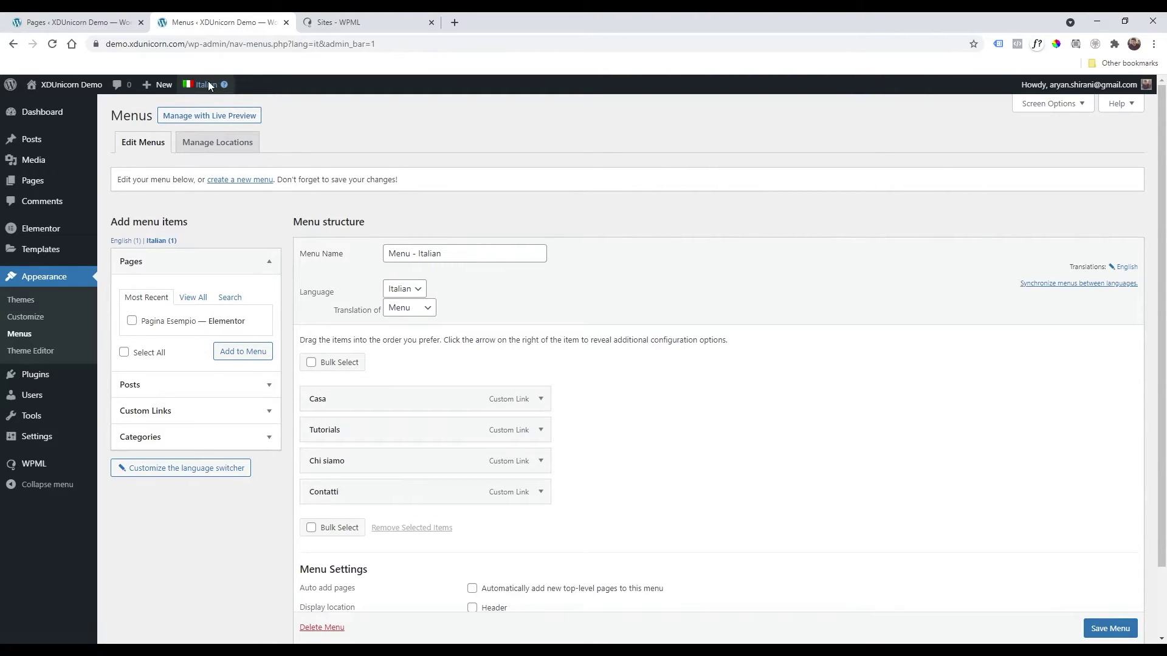
mouse_move(208, 83)
click(203, 105)
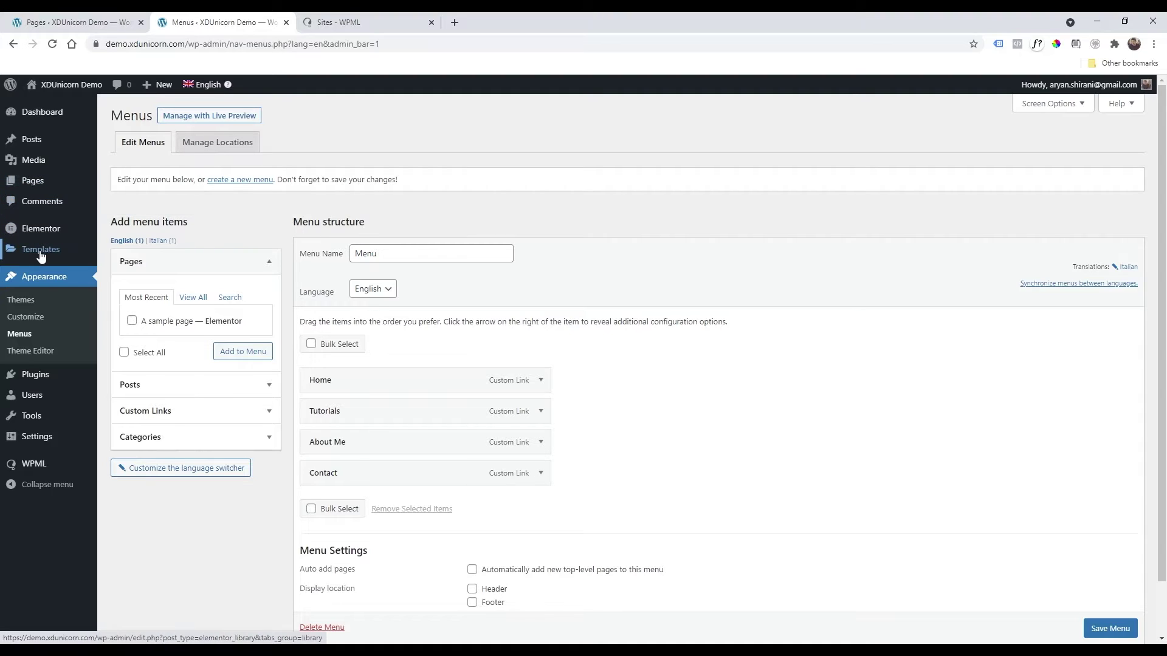
Move the "Menu off Canvas" header template to the trash in Elementor's Theme Builder.
mouse_move(41, 256)
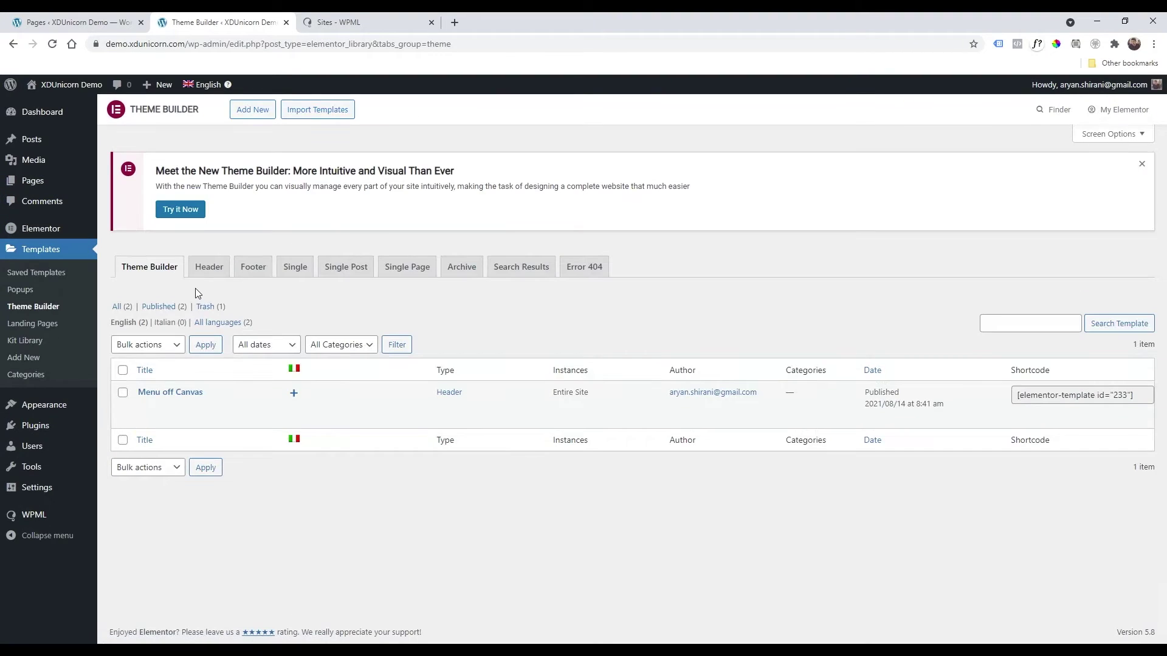
click(208, 410)
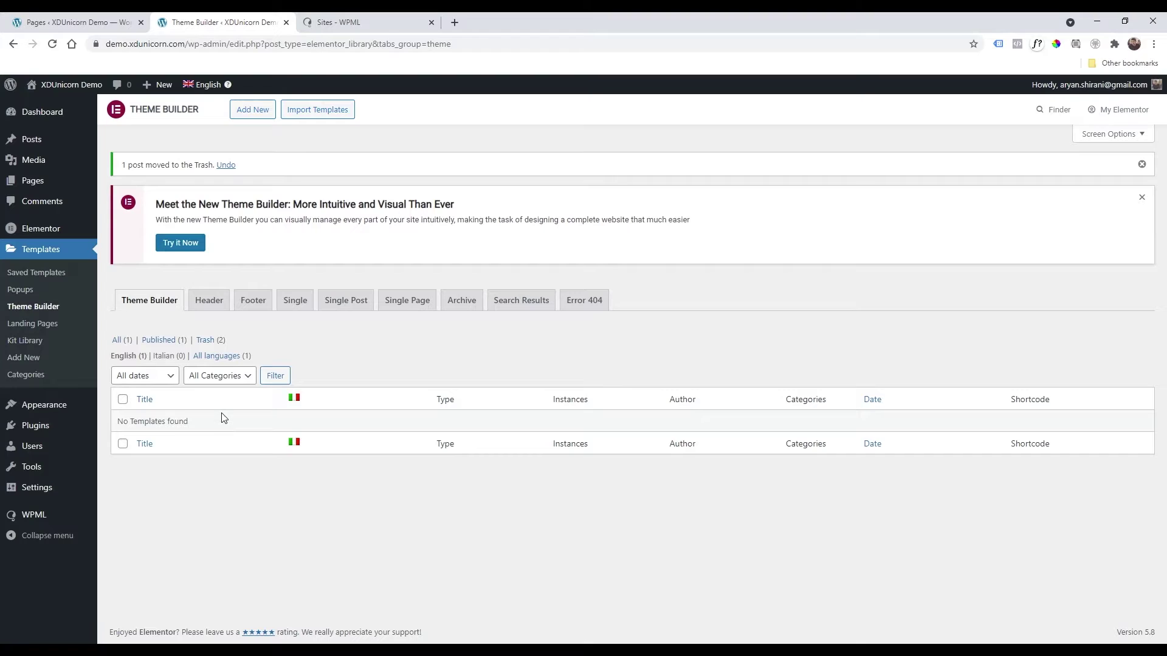
Create a new Header template named "Menu site" and dismiss the template library to start from a blank canvas.
click(253, 110)
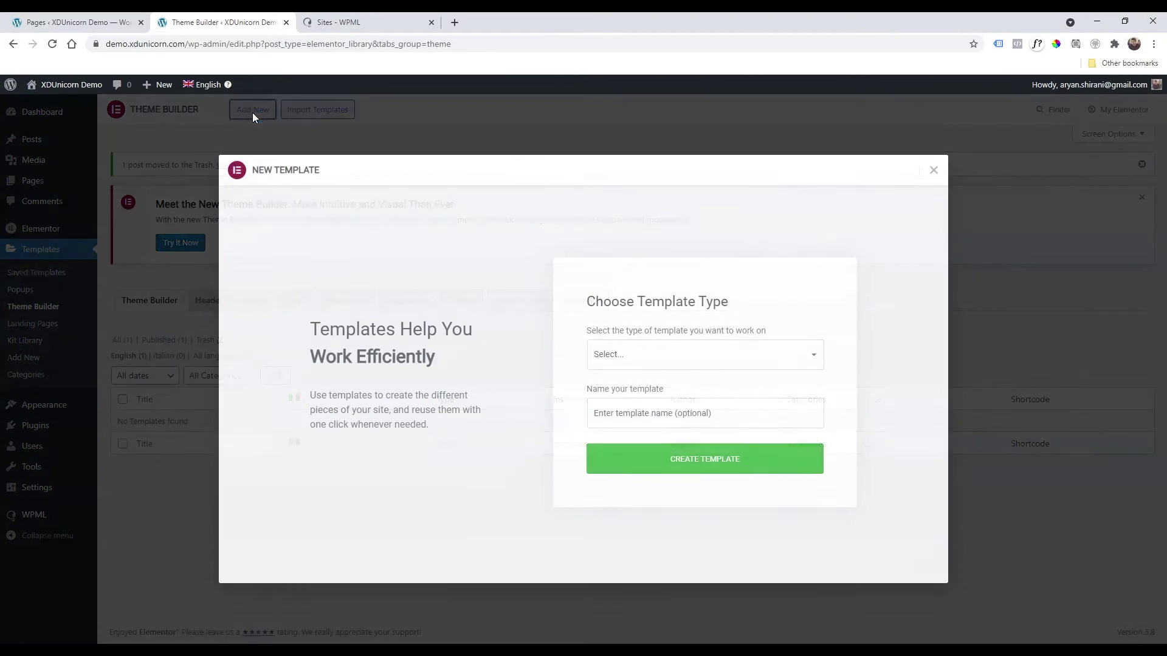
click(633, 356)
click(632, 430)
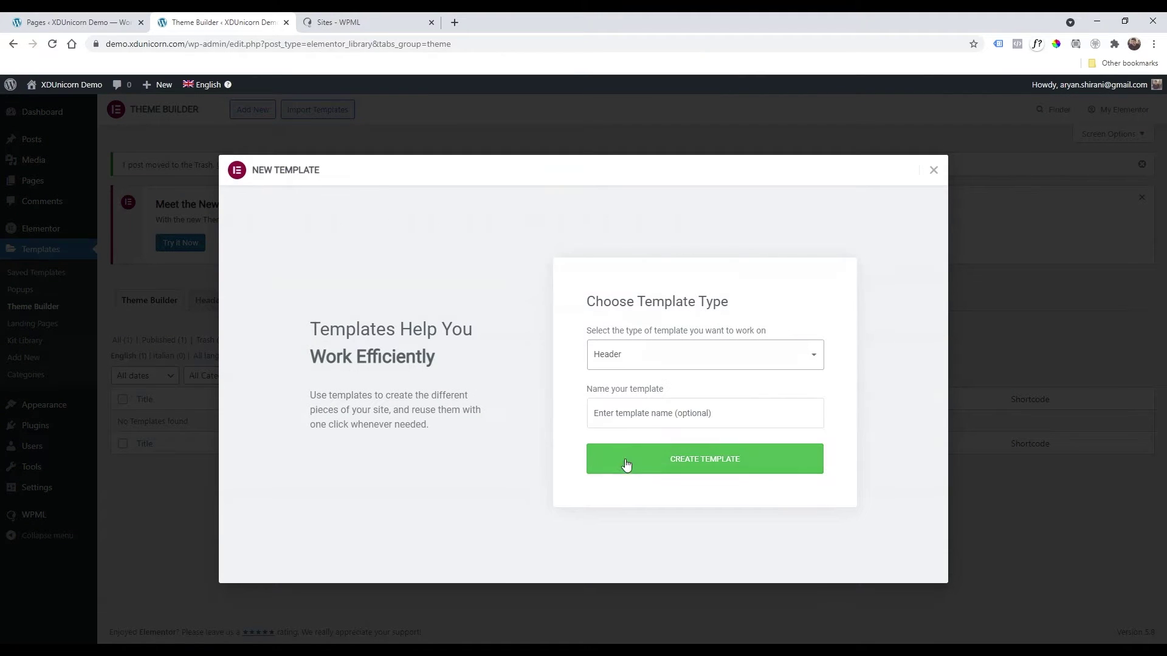
click(649, 412)
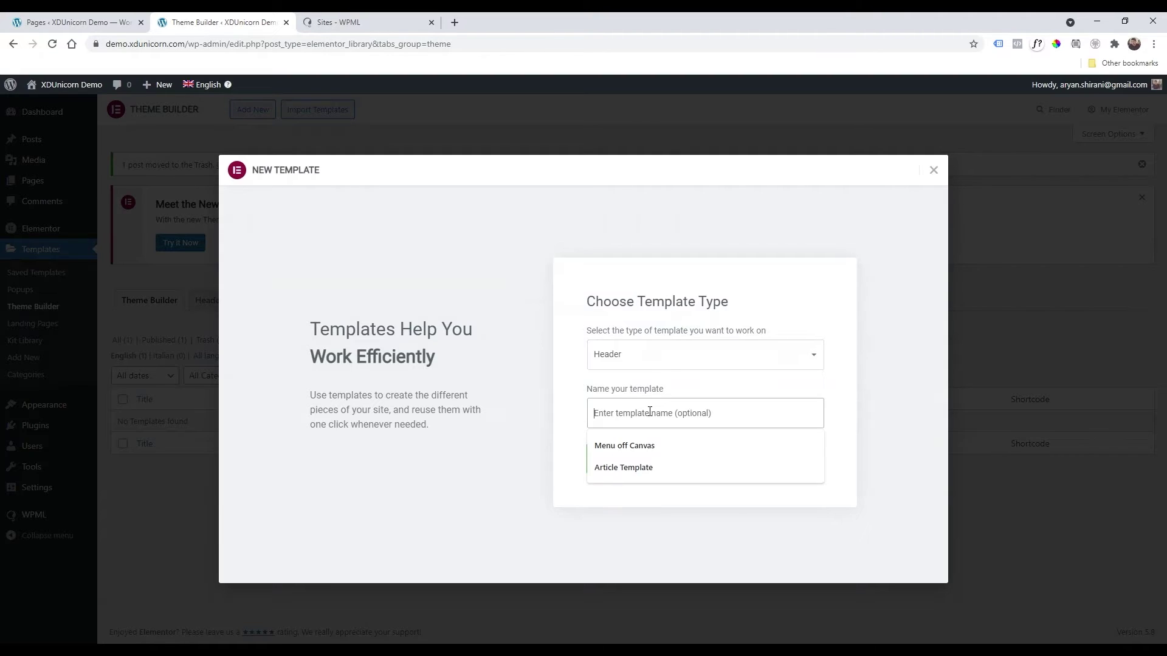
text(Menu )
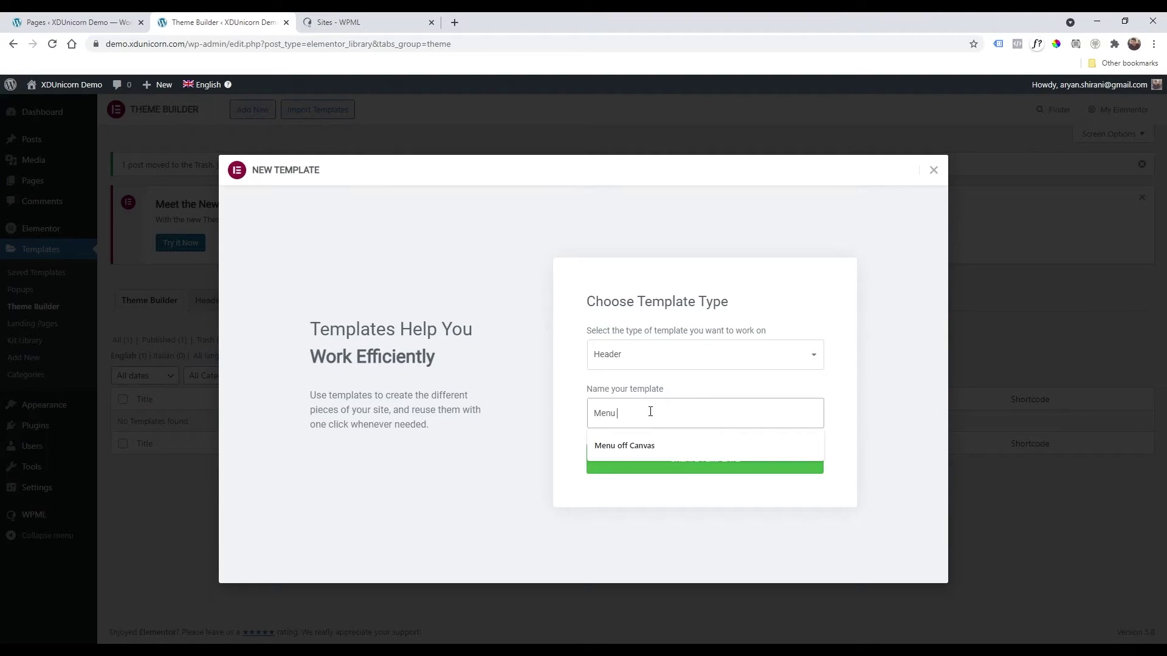
text(site)
click(693, 468)
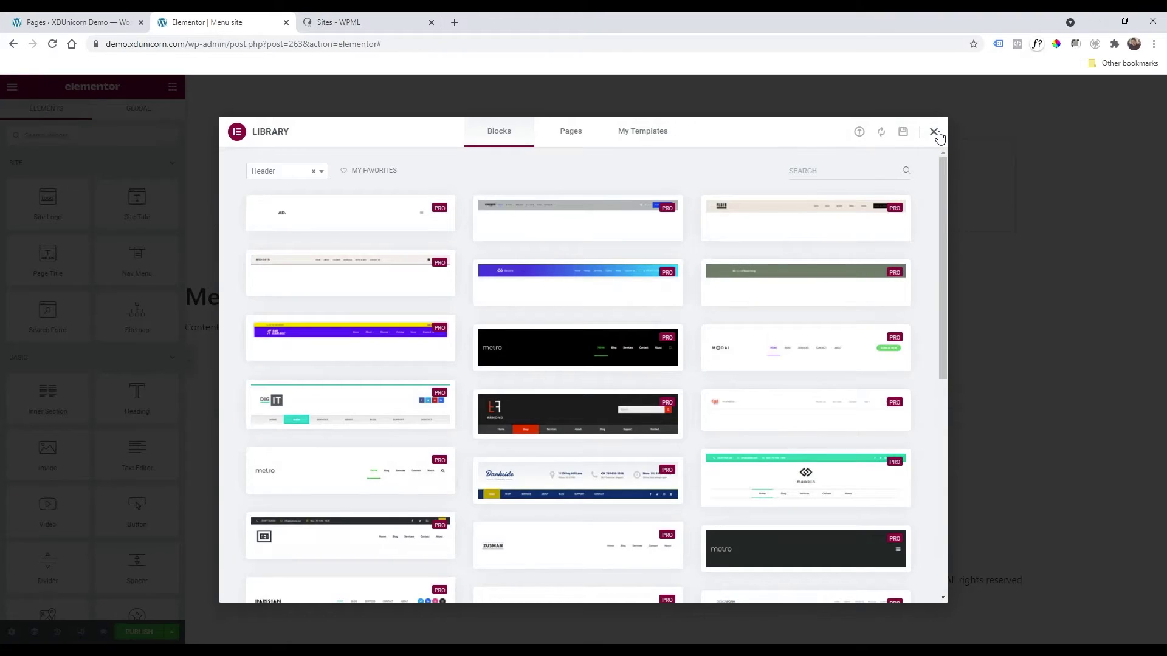
click(939, 137)
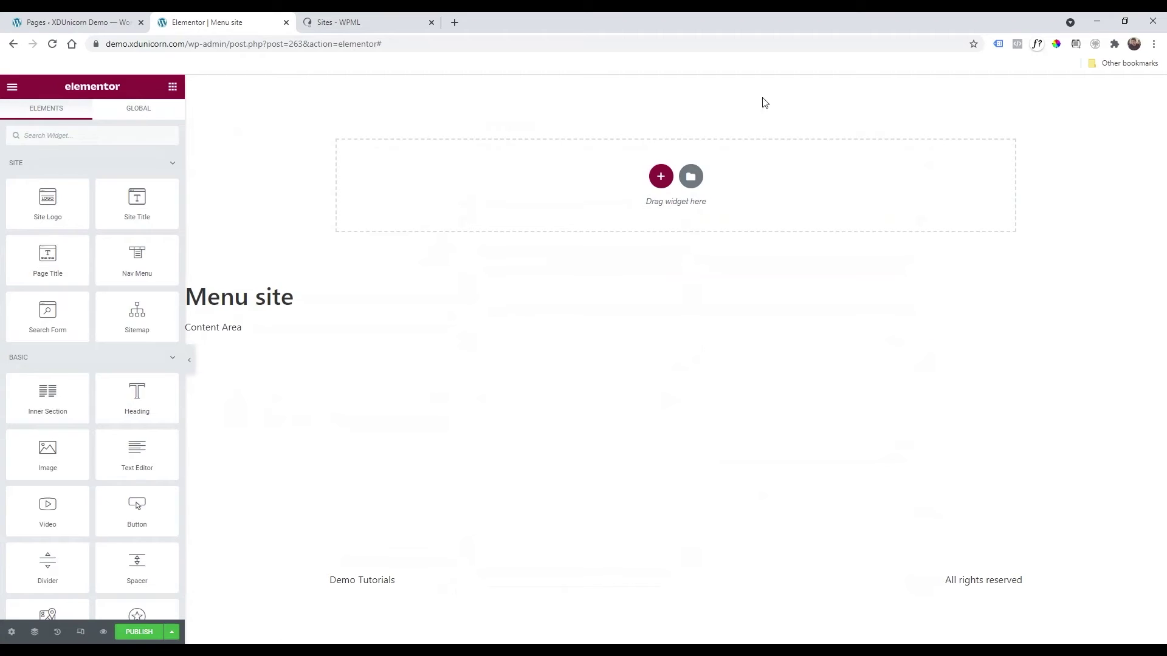
Add a two-column section to the header template and place a Heading widget in its first column.
click(664, 176)
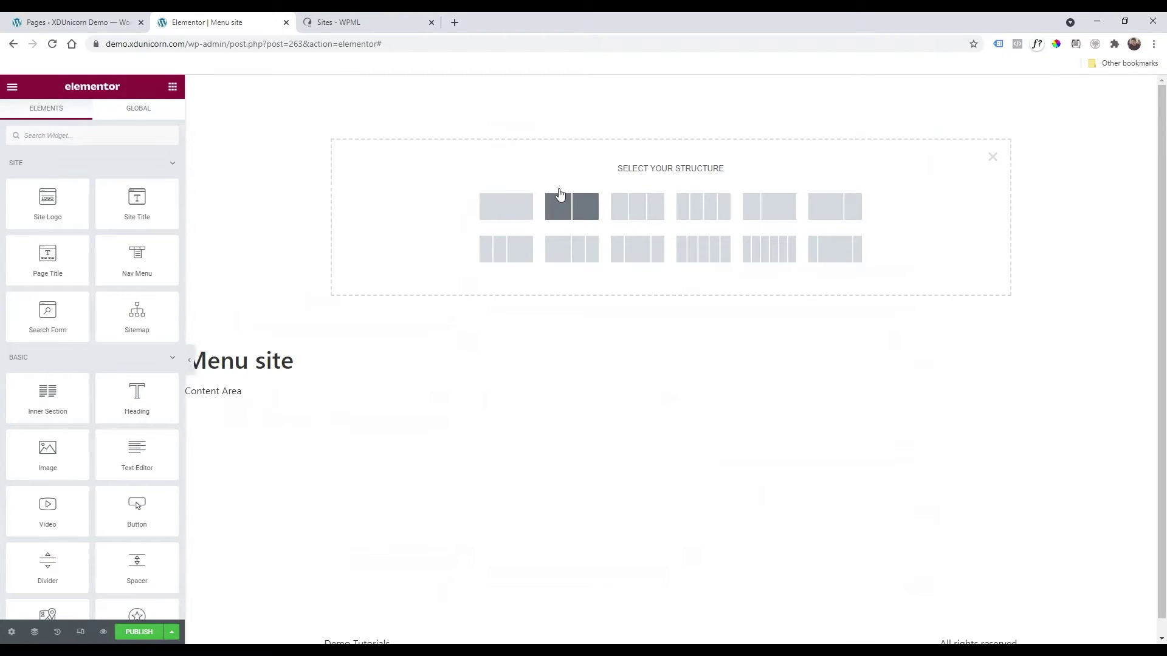
click(575, 208)
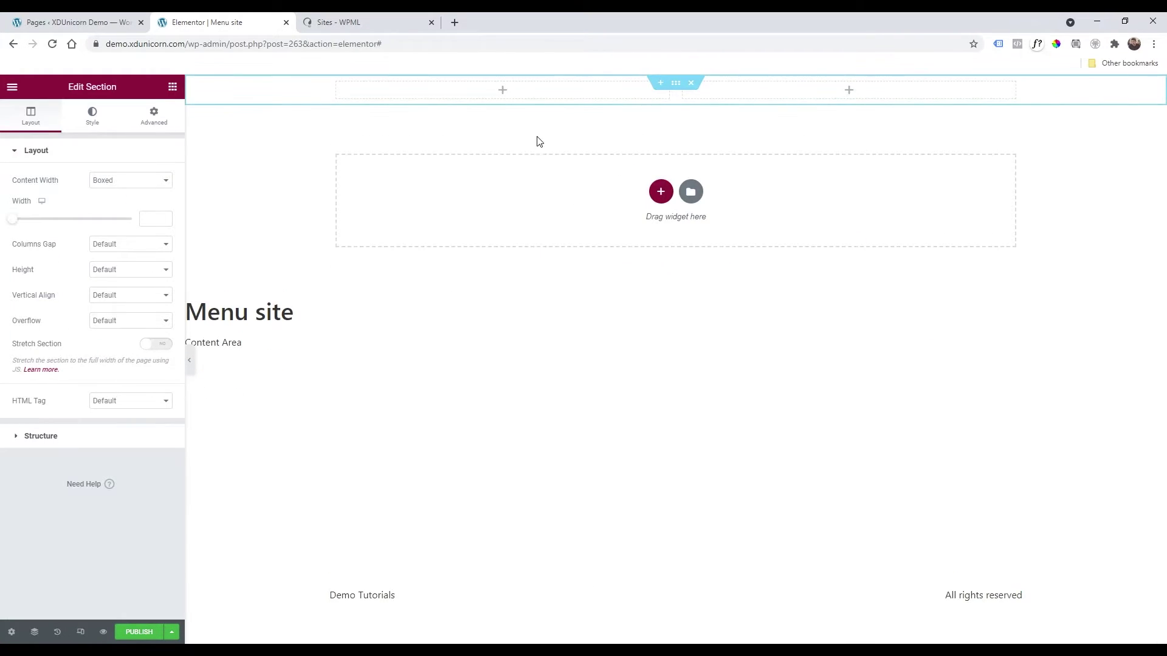
click(502, 92)
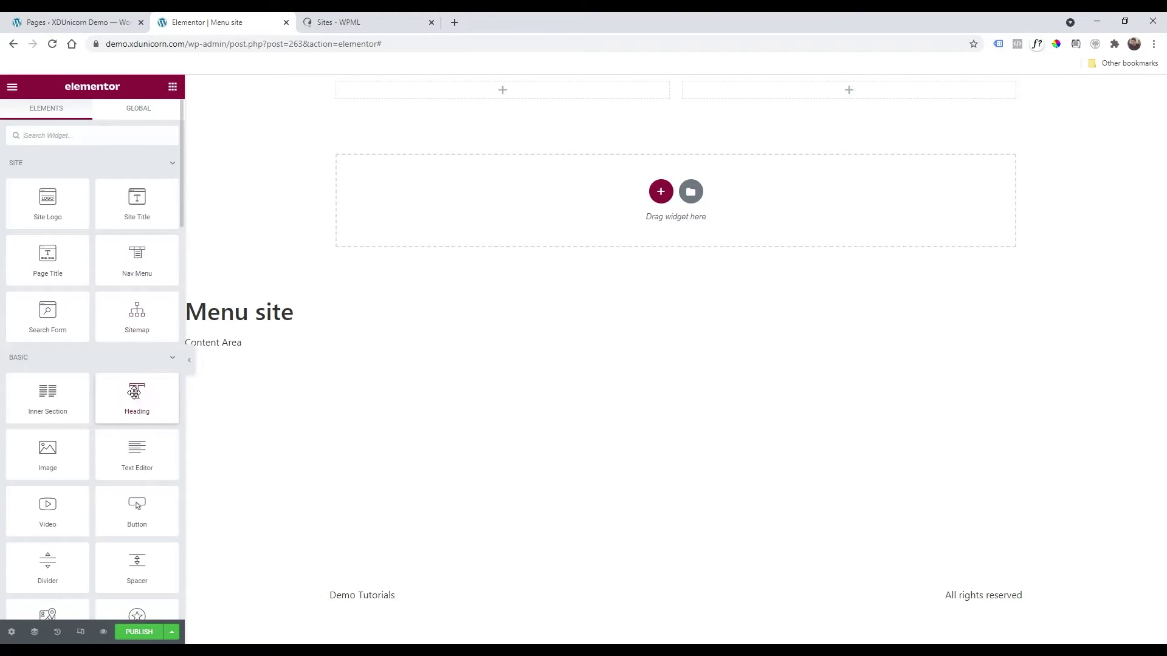
drag(137, 394, 396, 92)
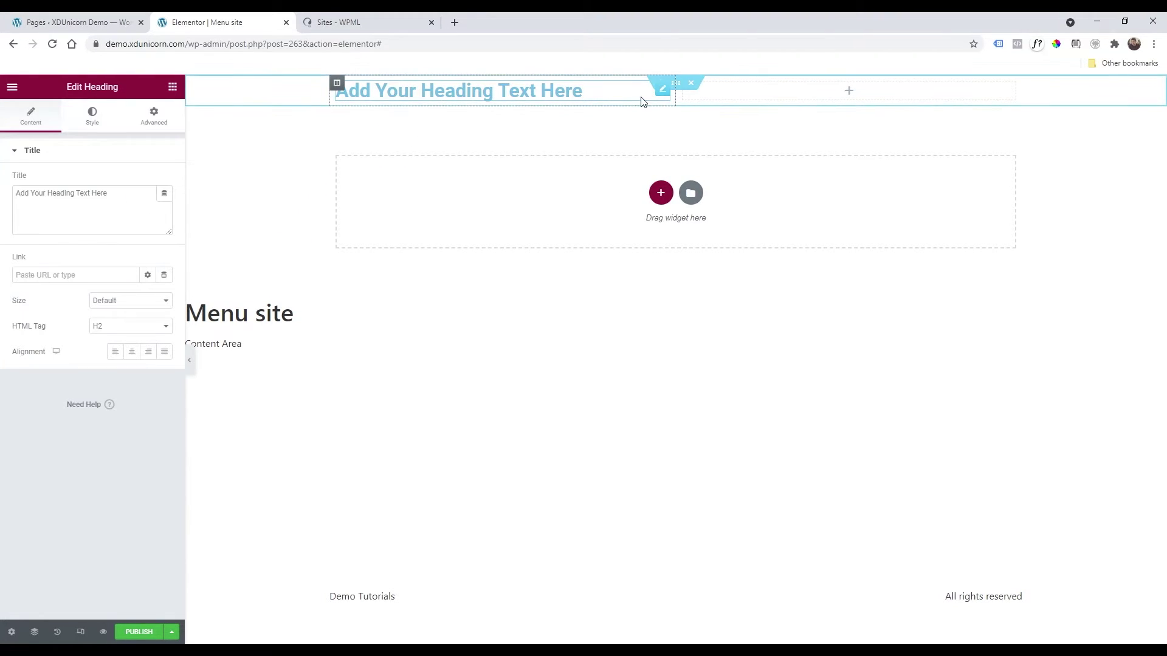
Set the heading's title to "XDUNICORN".
drag(110, 192, 17, 195)
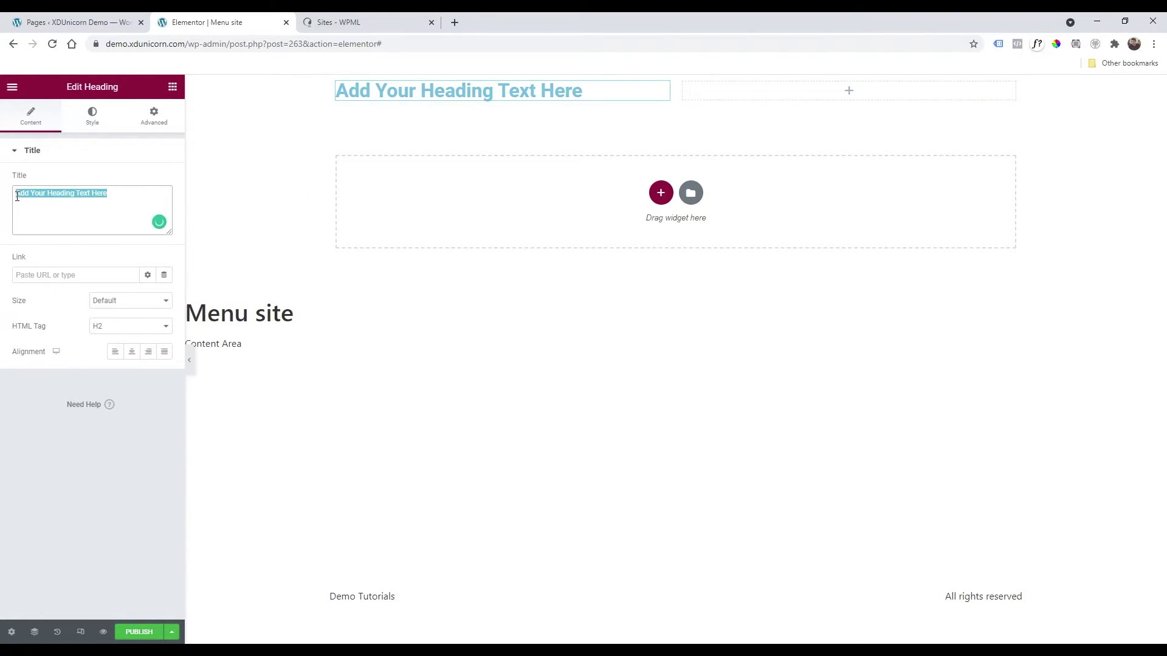
text(XD)
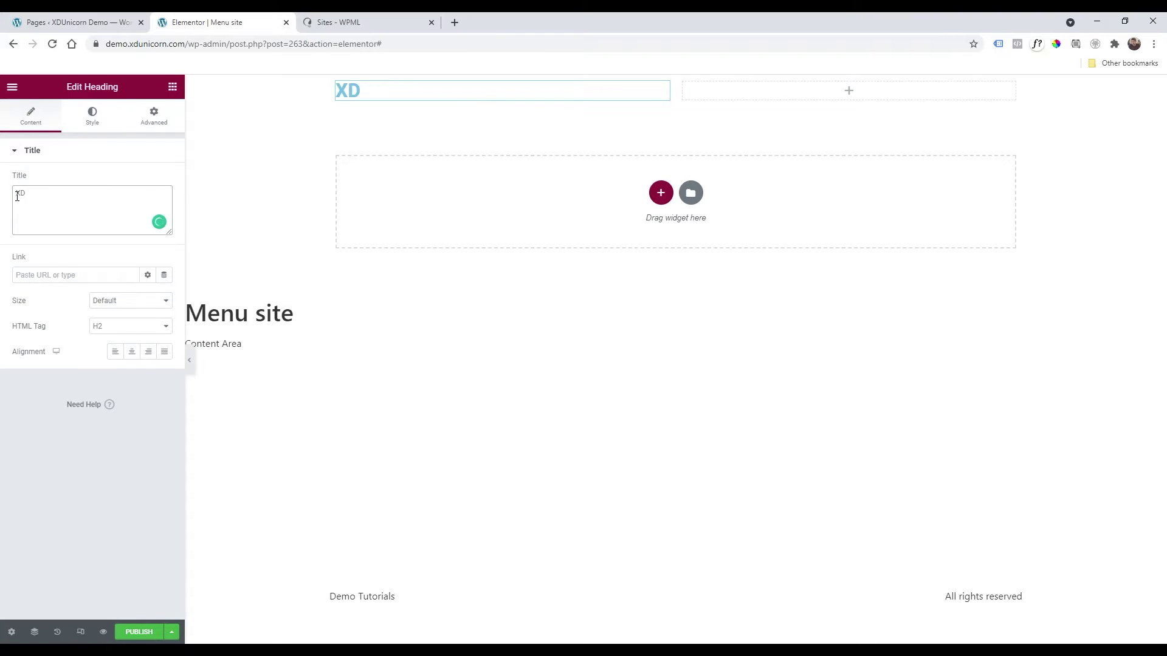
text(UNICORN)
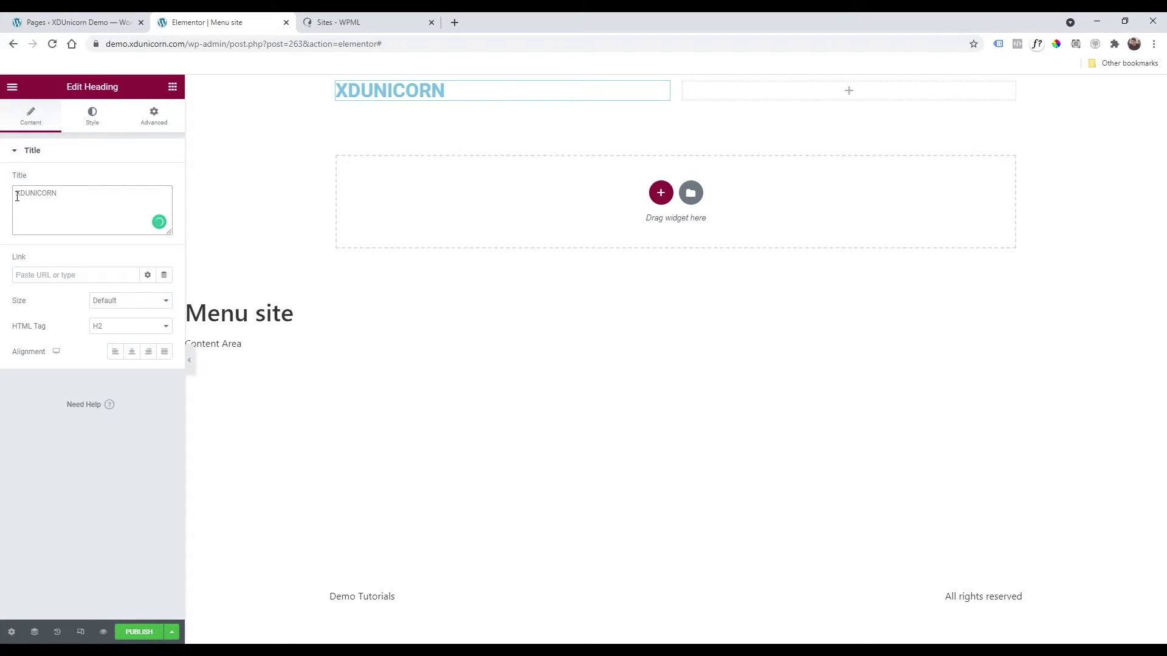
Set the XDUNICORN heading's font size to 1.4 rem in its typography settings.
click(92, 115)
click(164, 206)
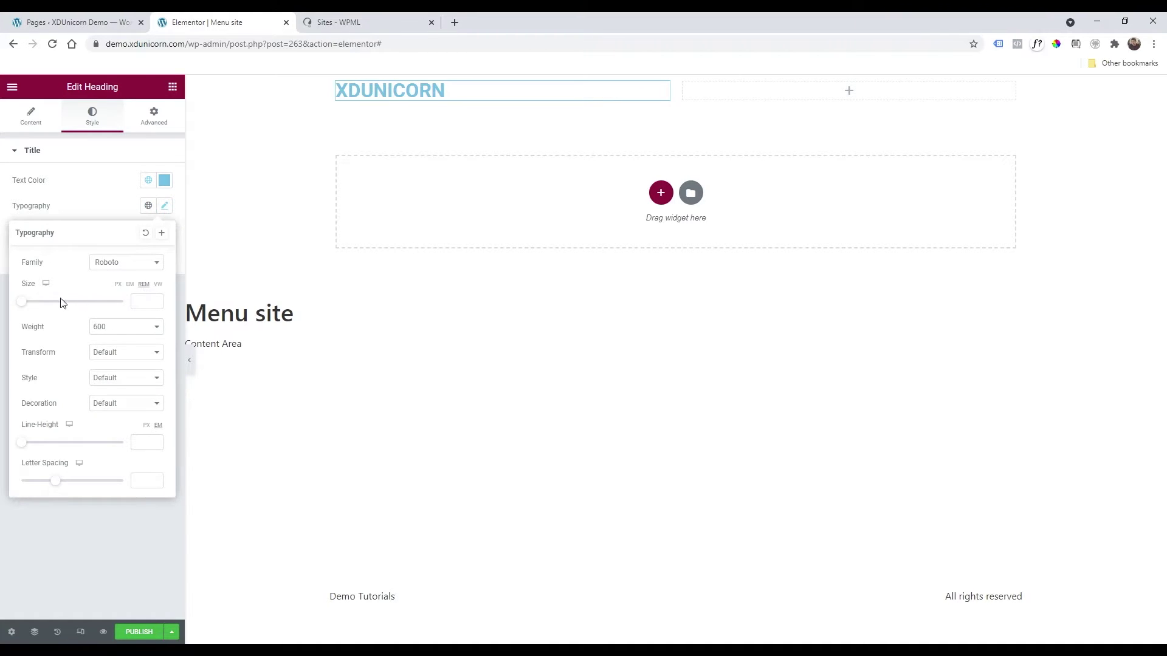
drag(22, 302, 34, 307)
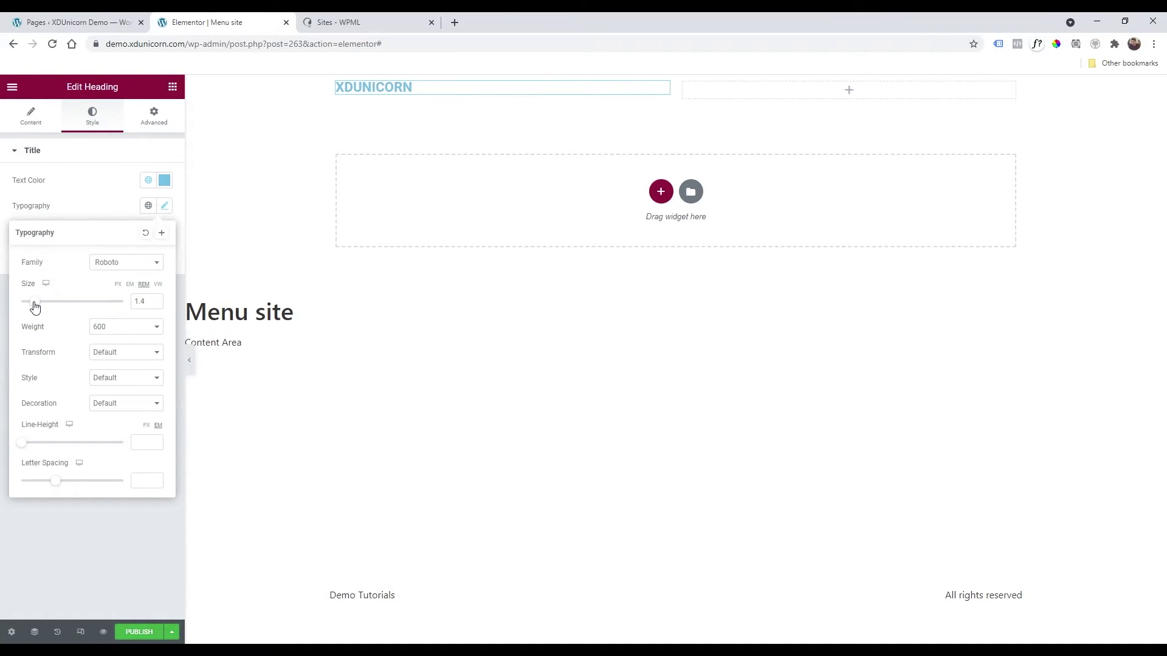
Place a Nav Menu widget in the header's second column and publish the template with the display condition Entire Site.
click(849, 90)
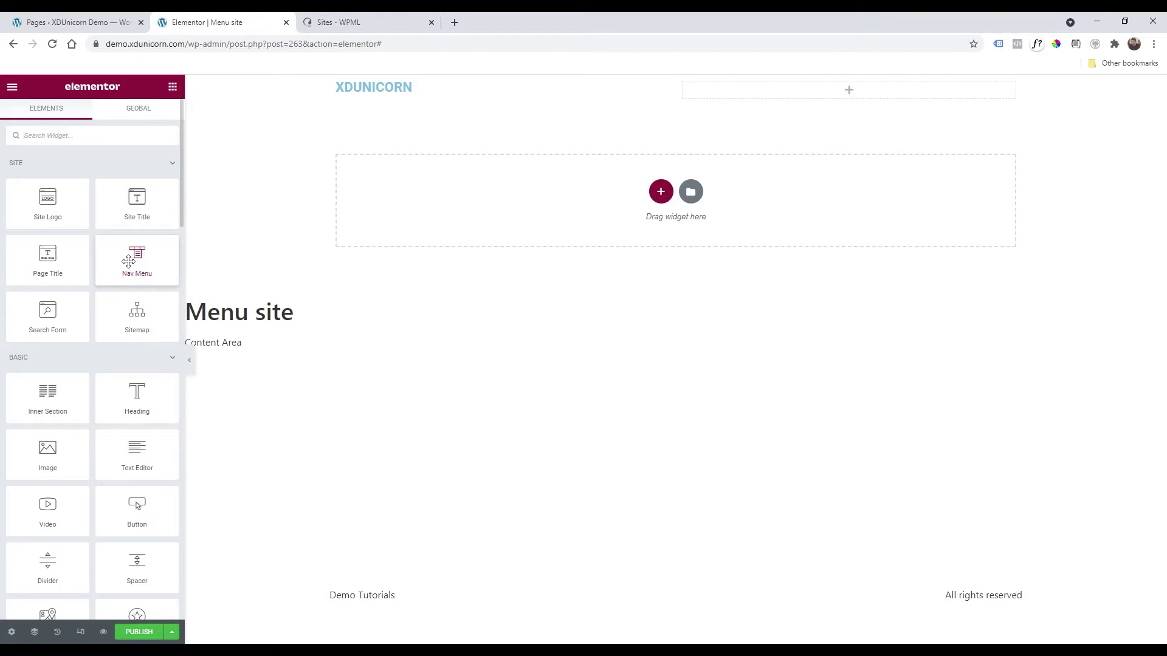
drag(128, 261, 863, 94)
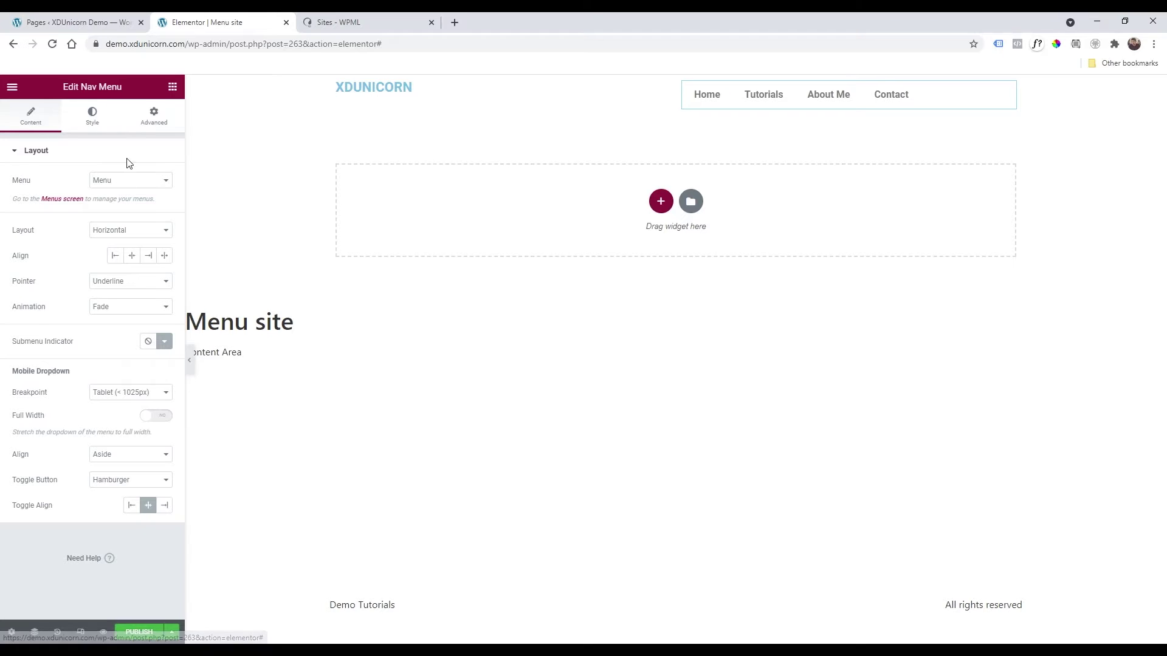
click(141, 630)
click(578, 400)
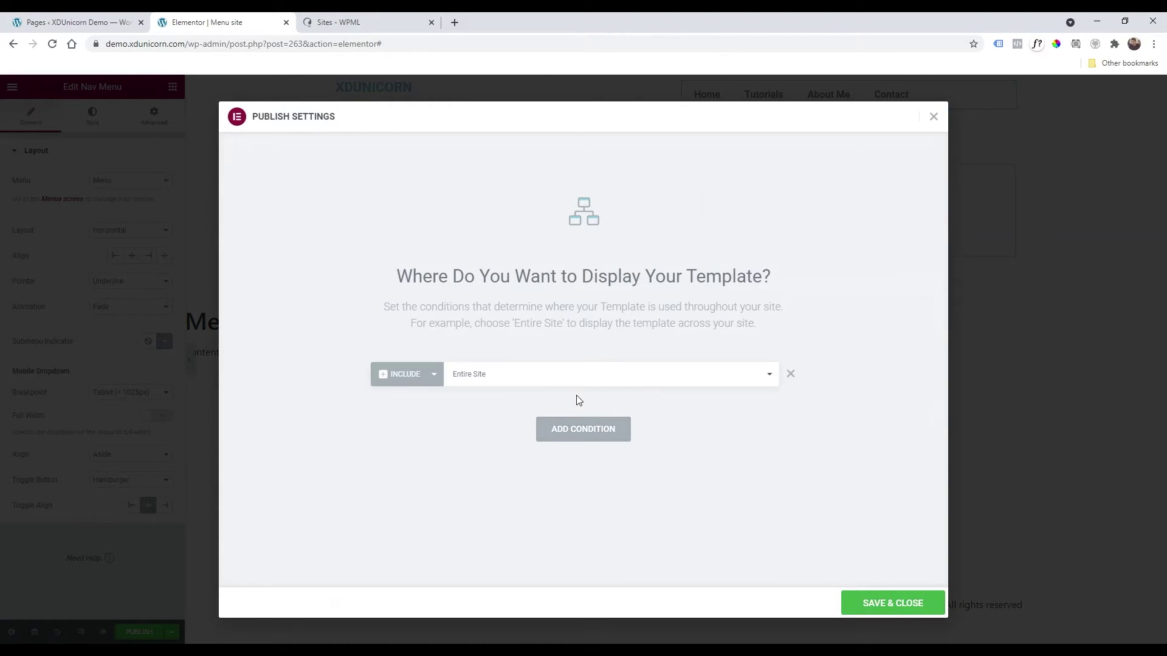
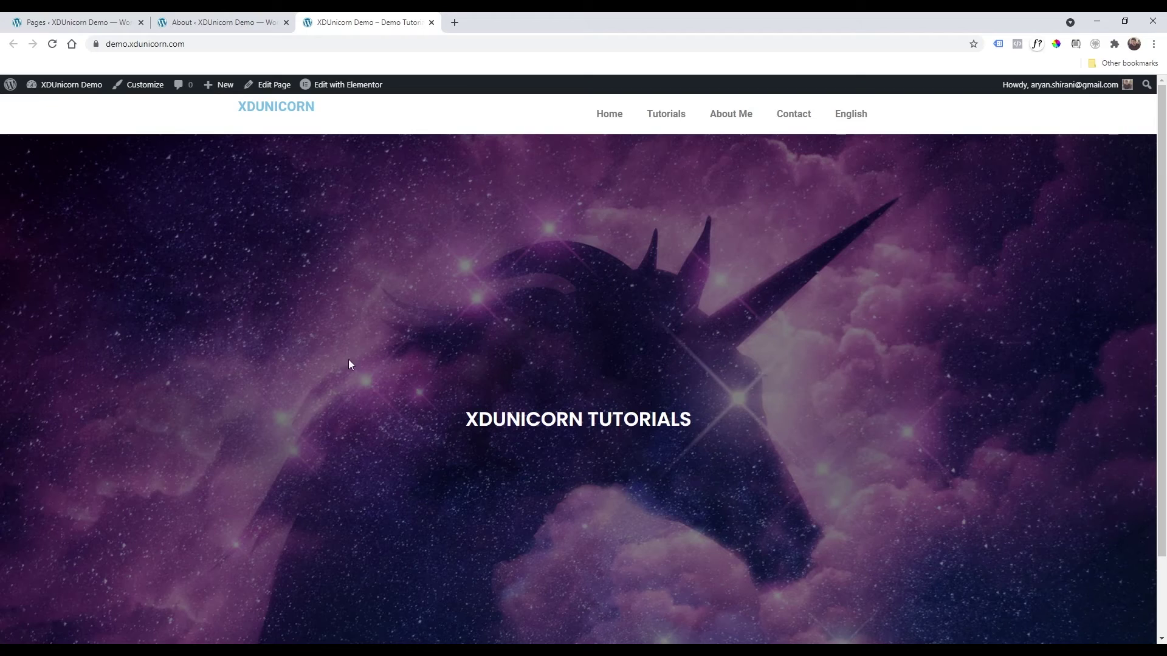
Check the language item in the homepage menu and open the admin list of all pages.
click(861, 122)
click(10, 86)
mouse_move(36, 180)
click(116, 183)
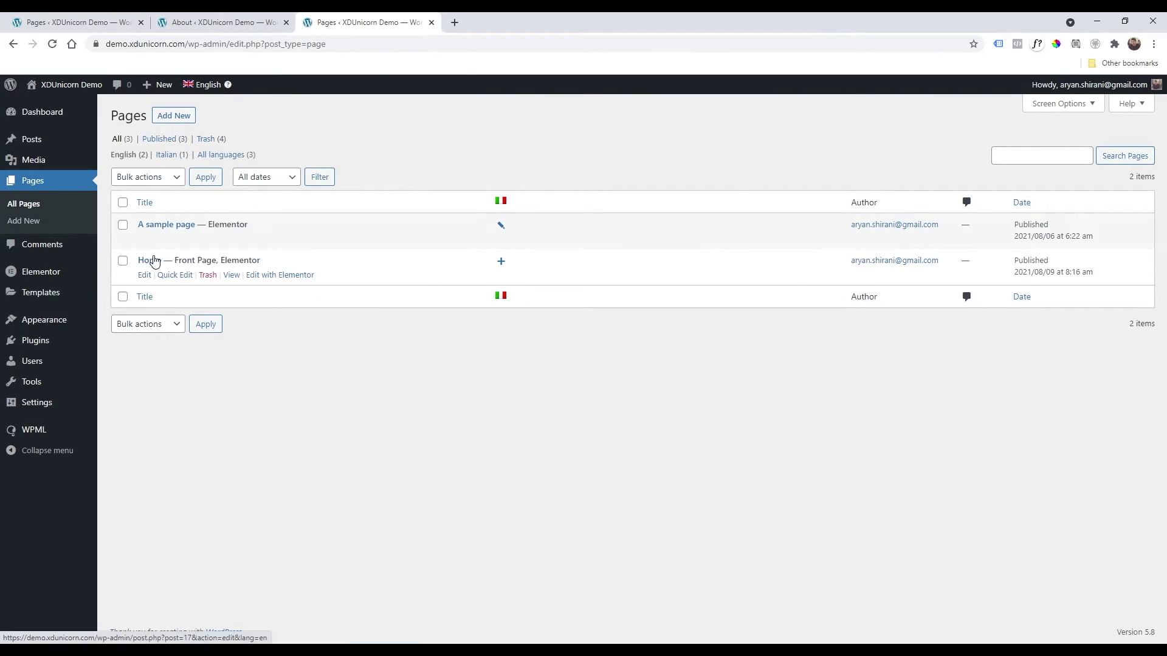
Compare the Italian and English page lists by switching the admin language to Italian and back to English.
mouse_move(206, 84)
click(206, 106)
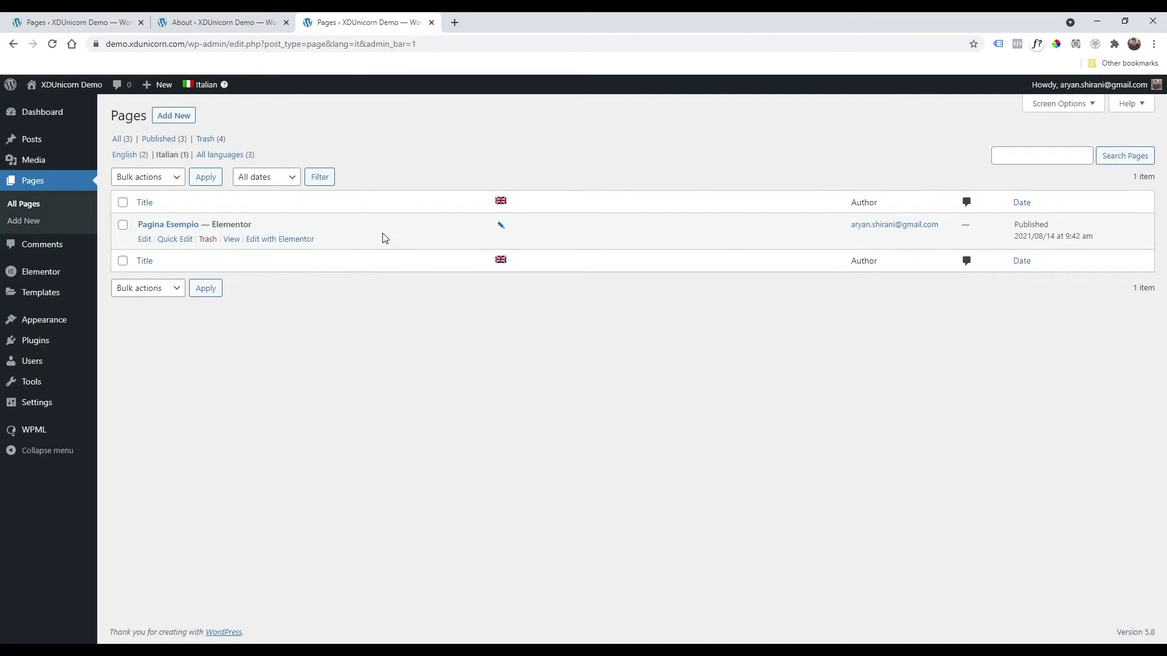
mouse_move(200, 85)
click(206, 107)
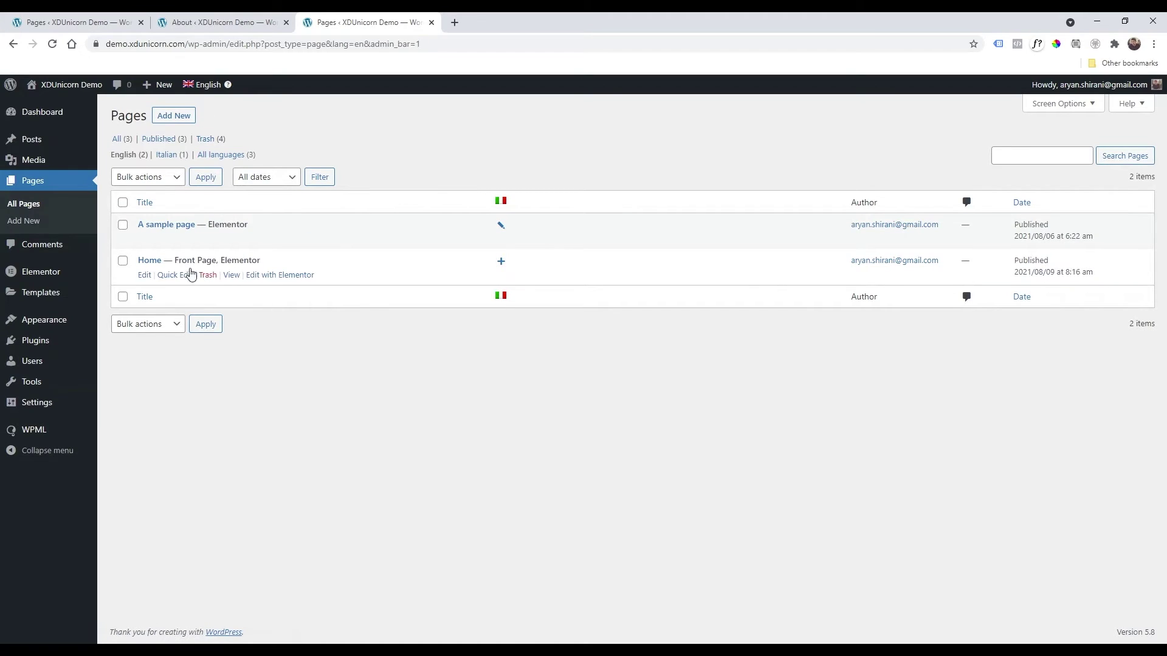
Start the Italian translation of the Home page, translate its title as "Casa" and mark that field complete.
click(502, 263)
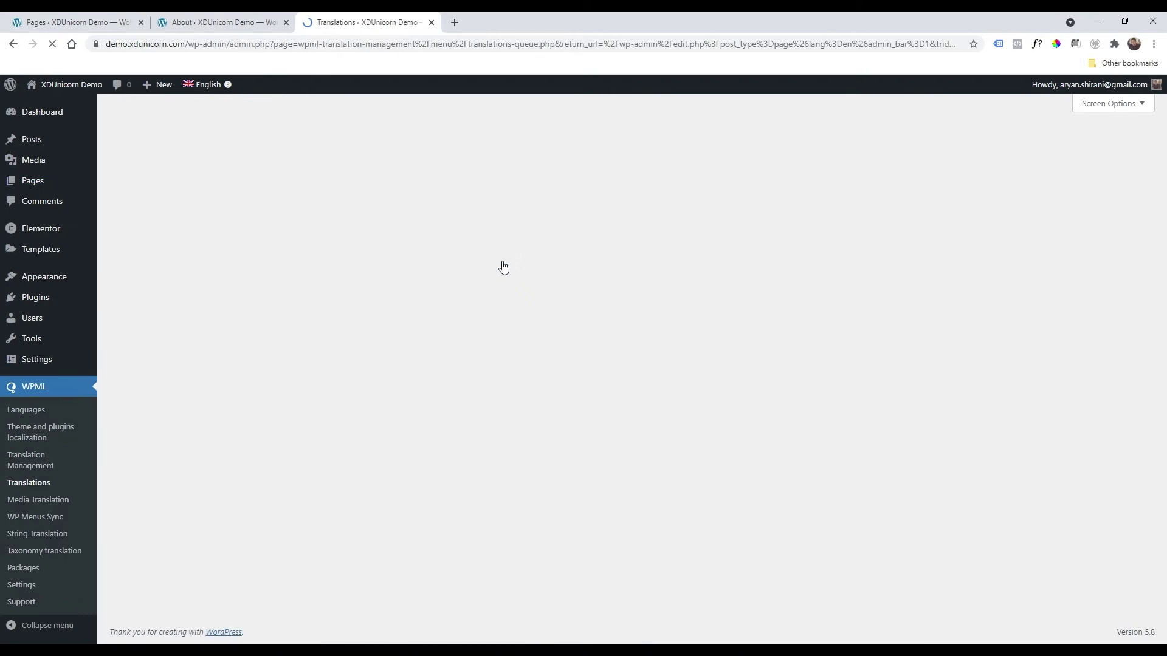
click(737, 194)
text(Casa)
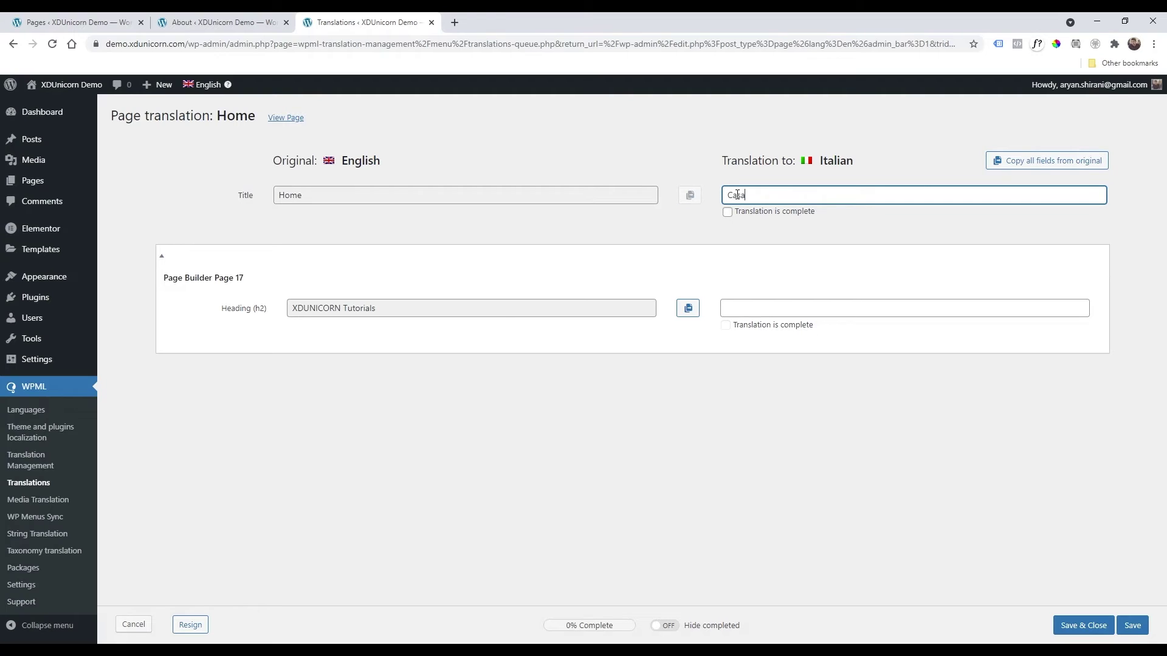
click(728, 213)
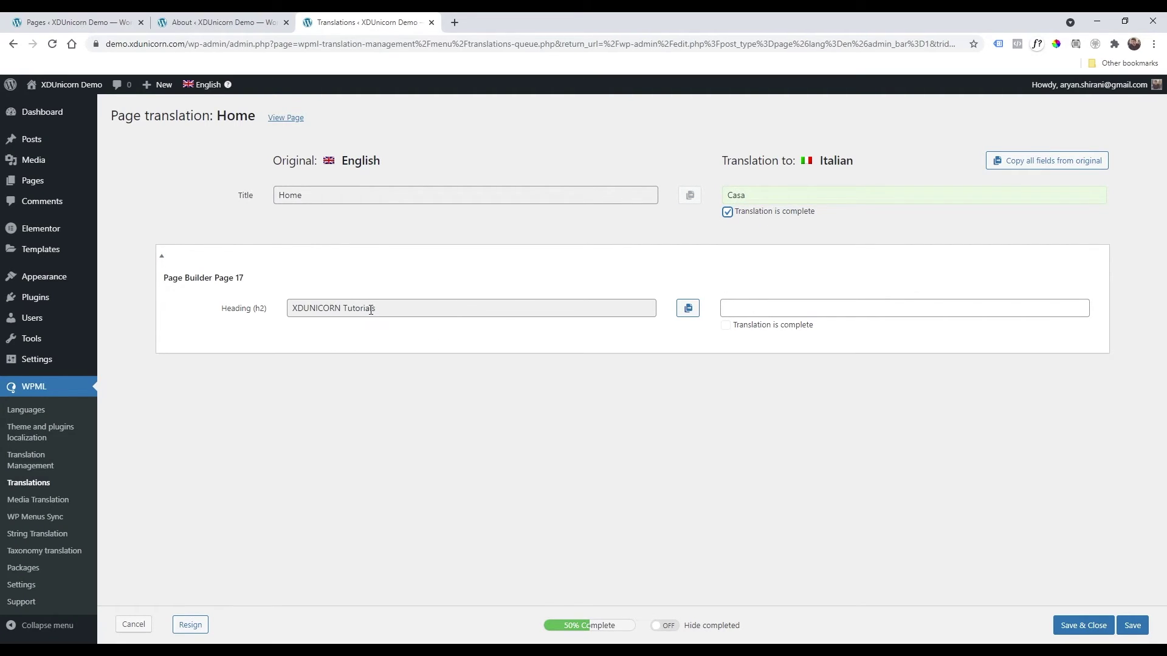
Translate the page's heading as "XDUNICORN ITALIAN", mark it complete, and save and close the translation.
click(755, 314)
text(XDUNICORN ITALIAN)
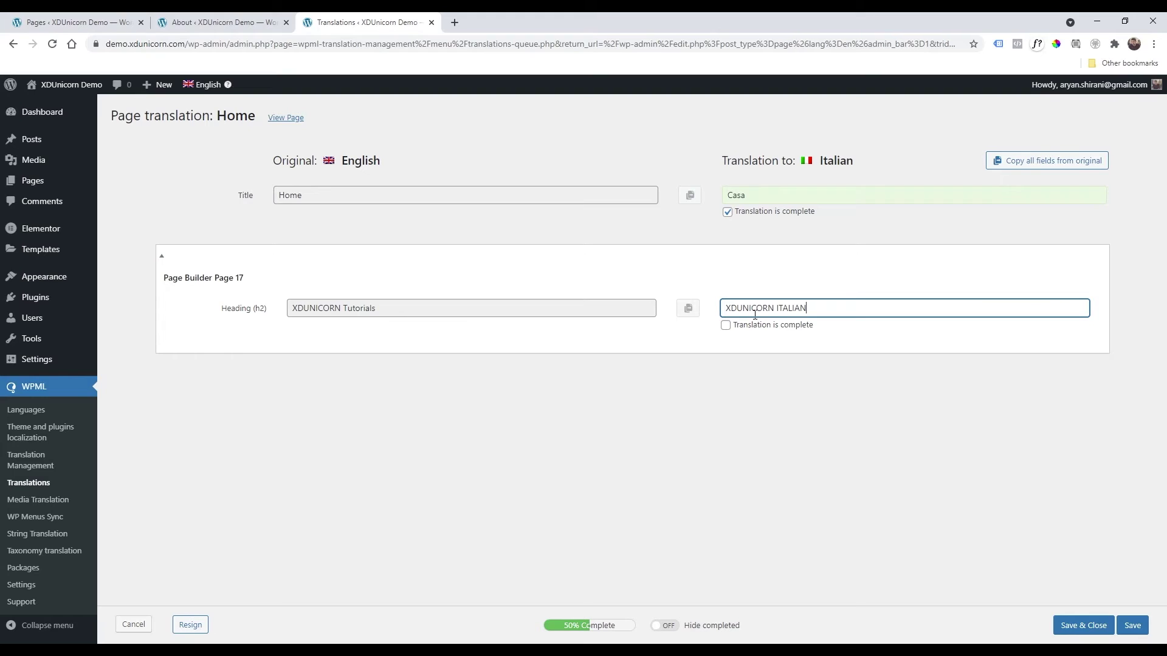
click(783, 328)
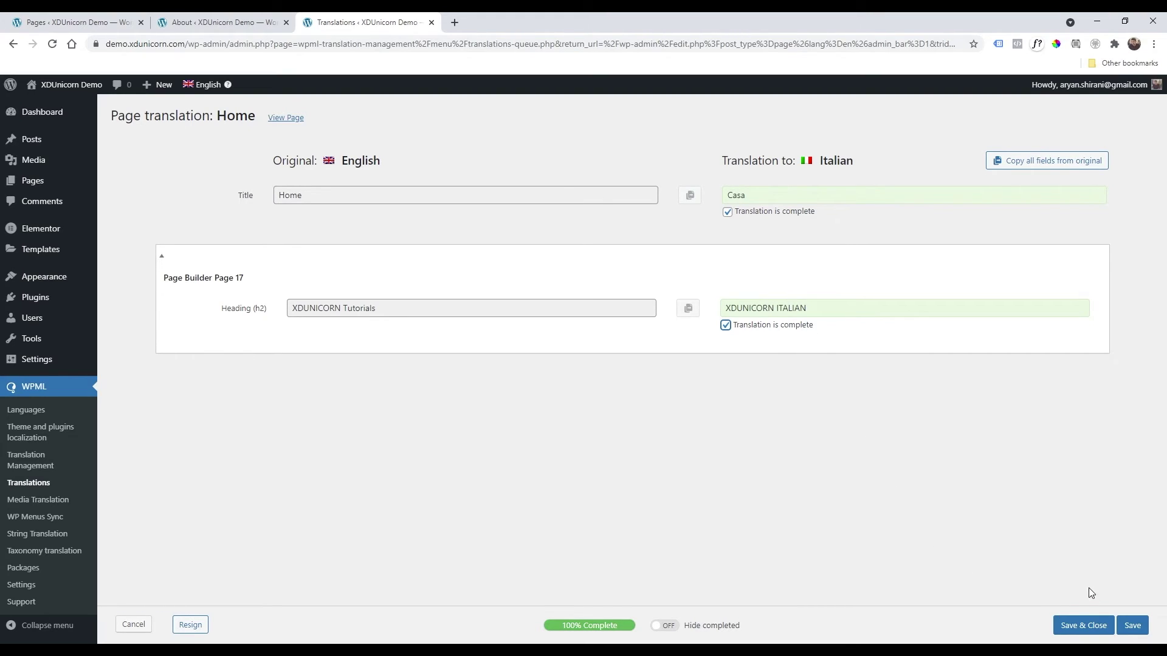
click(1095, 617)
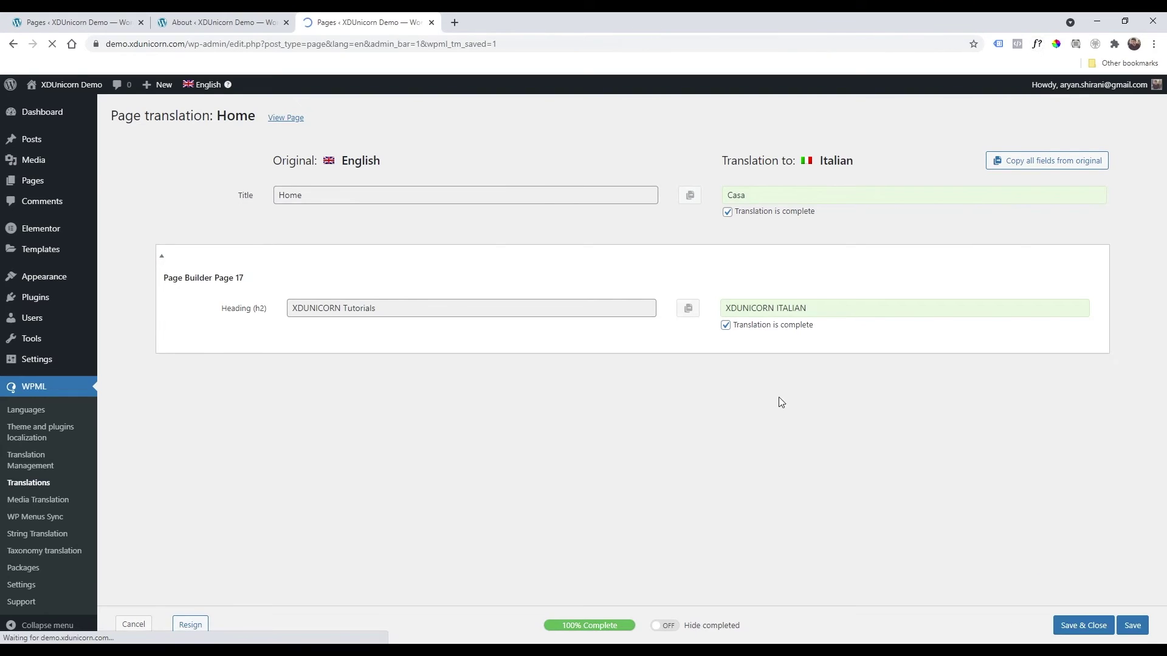
Visit the live site and switch the homepage to Italian to check its translated menu and heading.
mouse_move(72, 88)
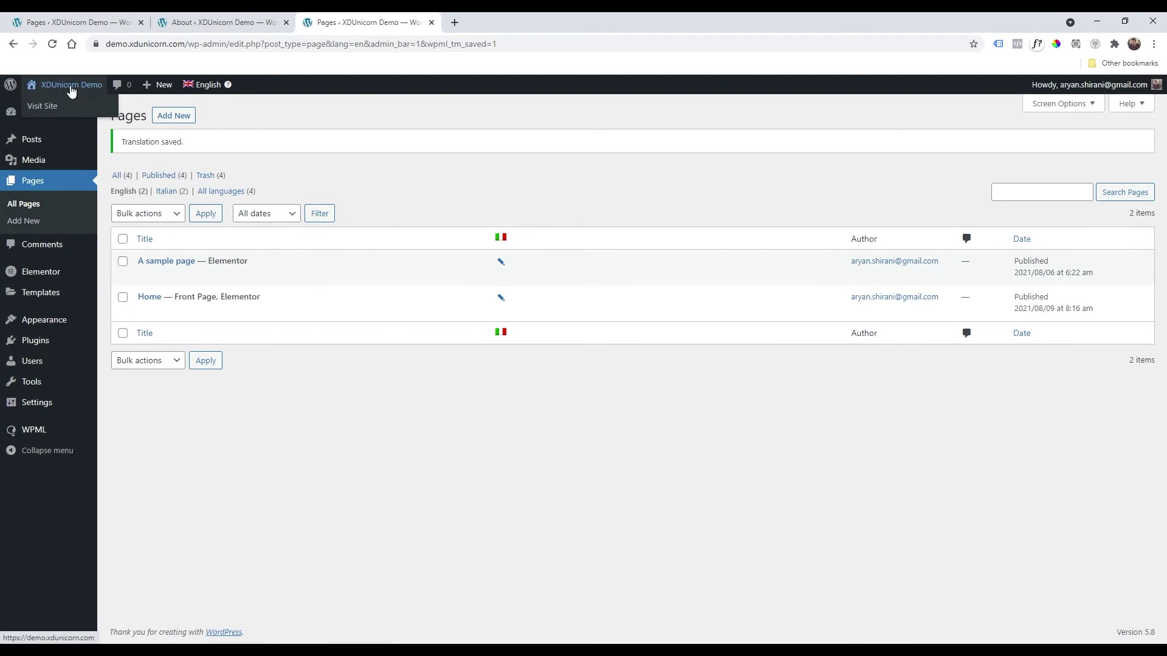
click(48, 107)
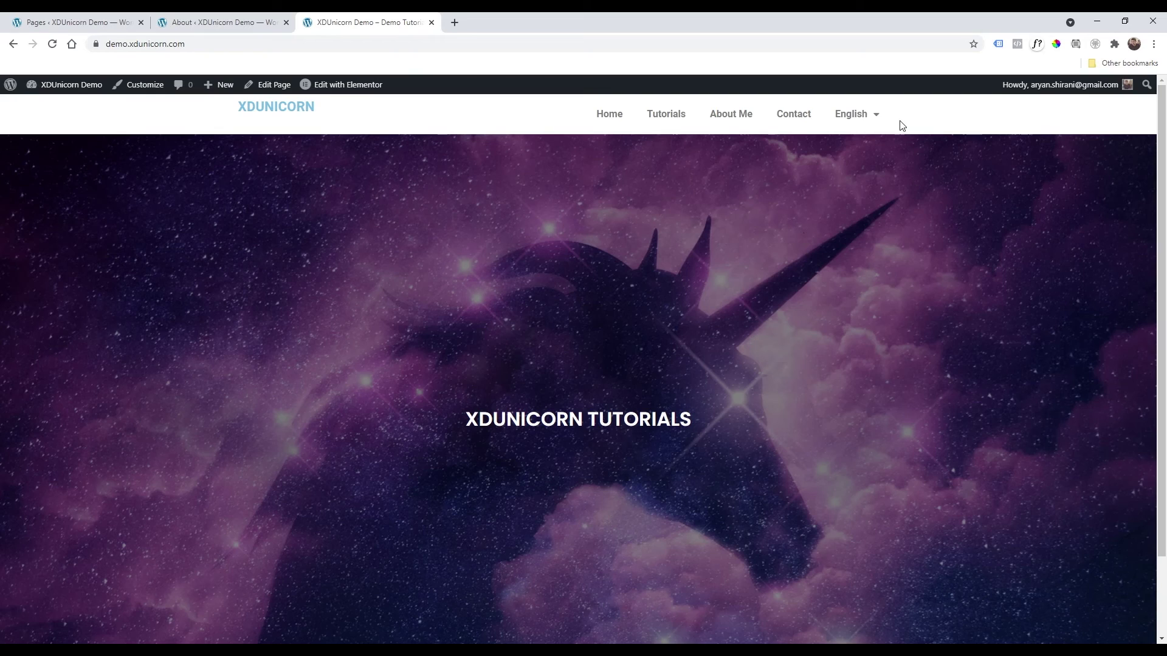
mouse_move(874, 121)
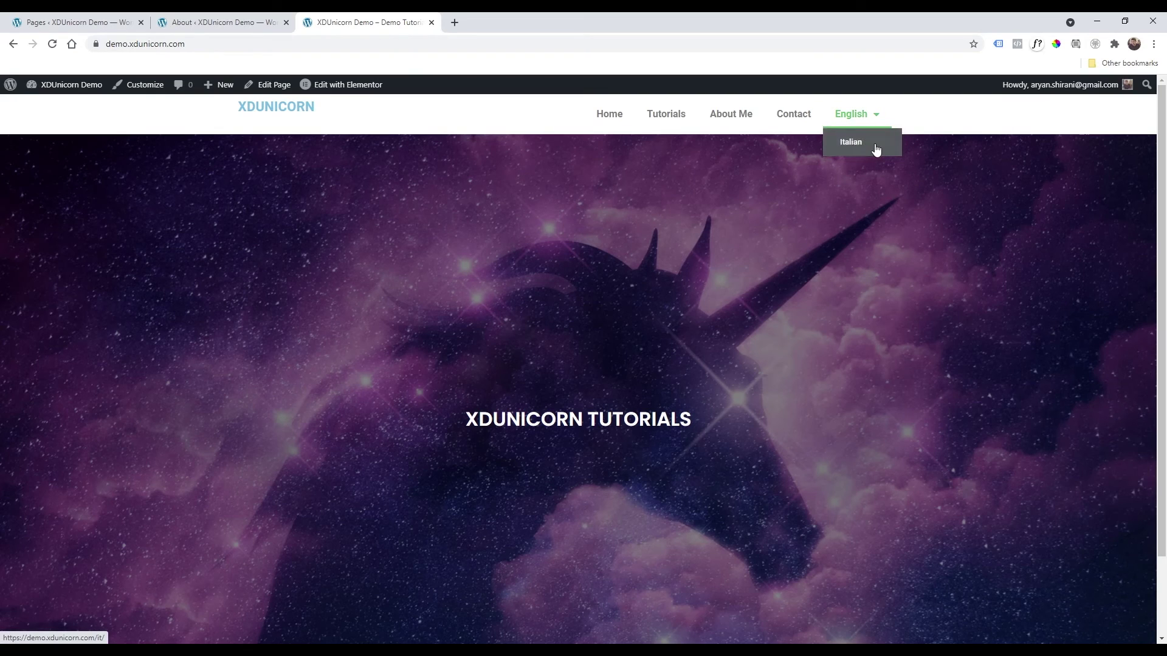
click(855, 147)
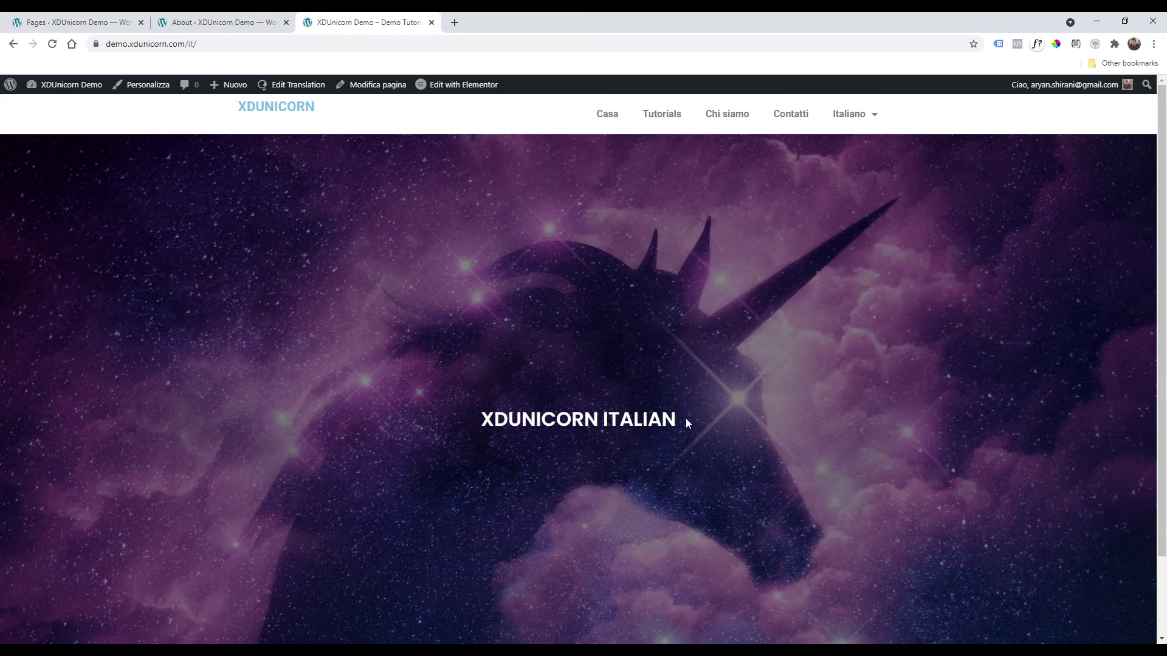
Test the homepage language switcher by changing to English and back to Italian, and view its options in Italian.
mouse_move(851, 119)
click(860, 144)
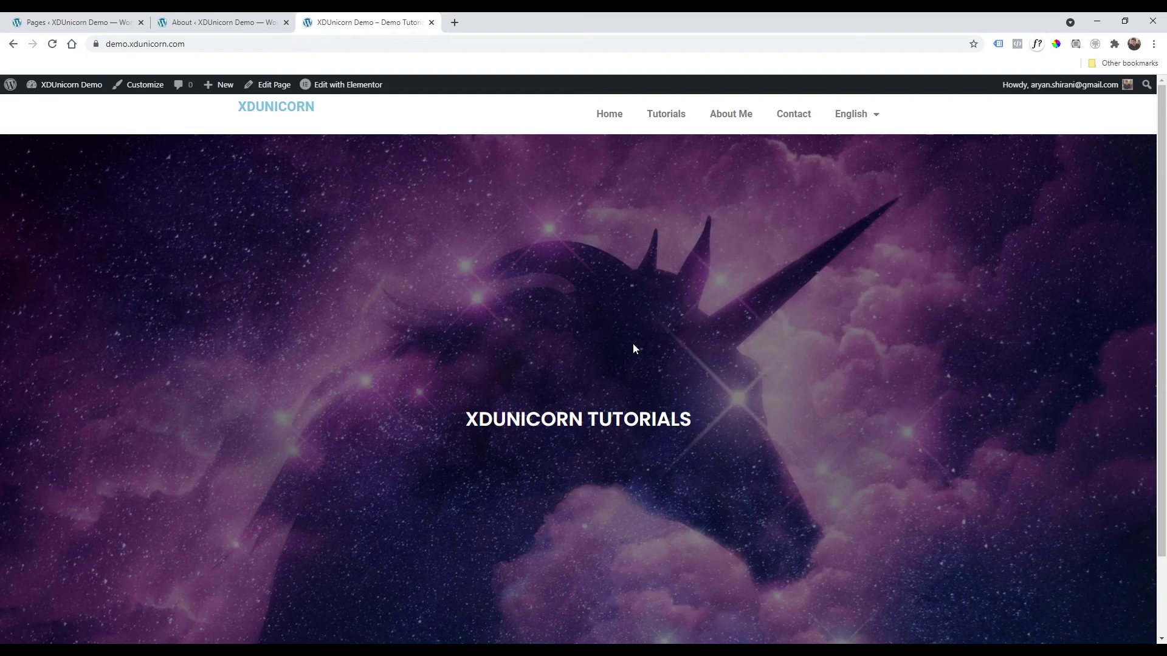
mouse_move(859, 124)
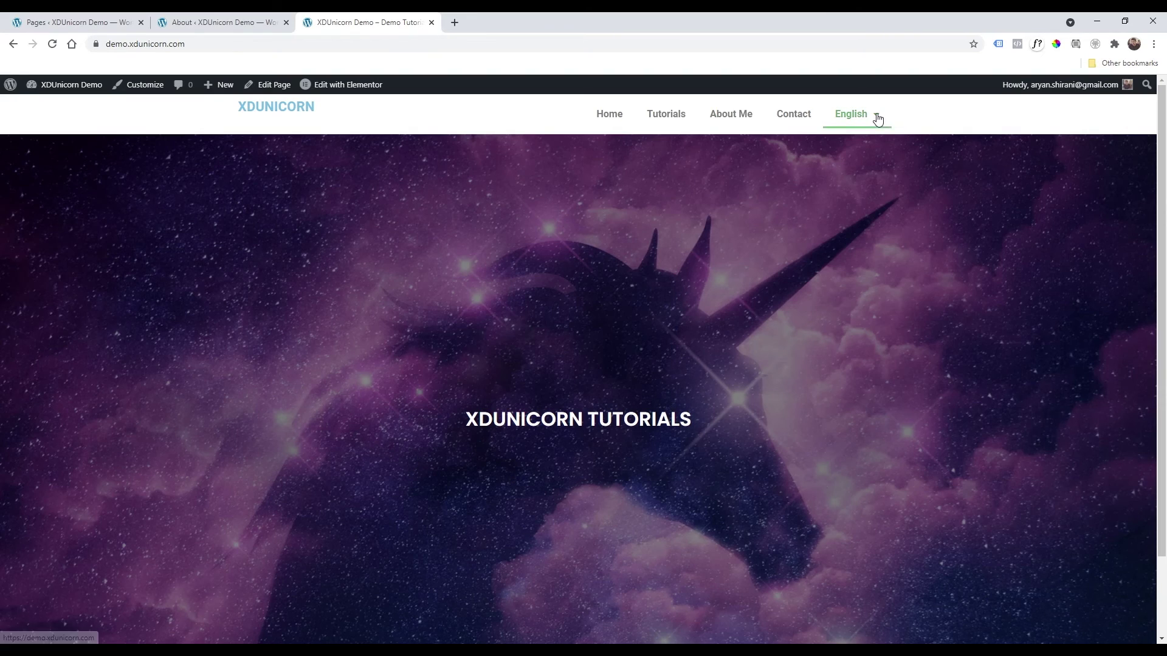
click(876, 144)
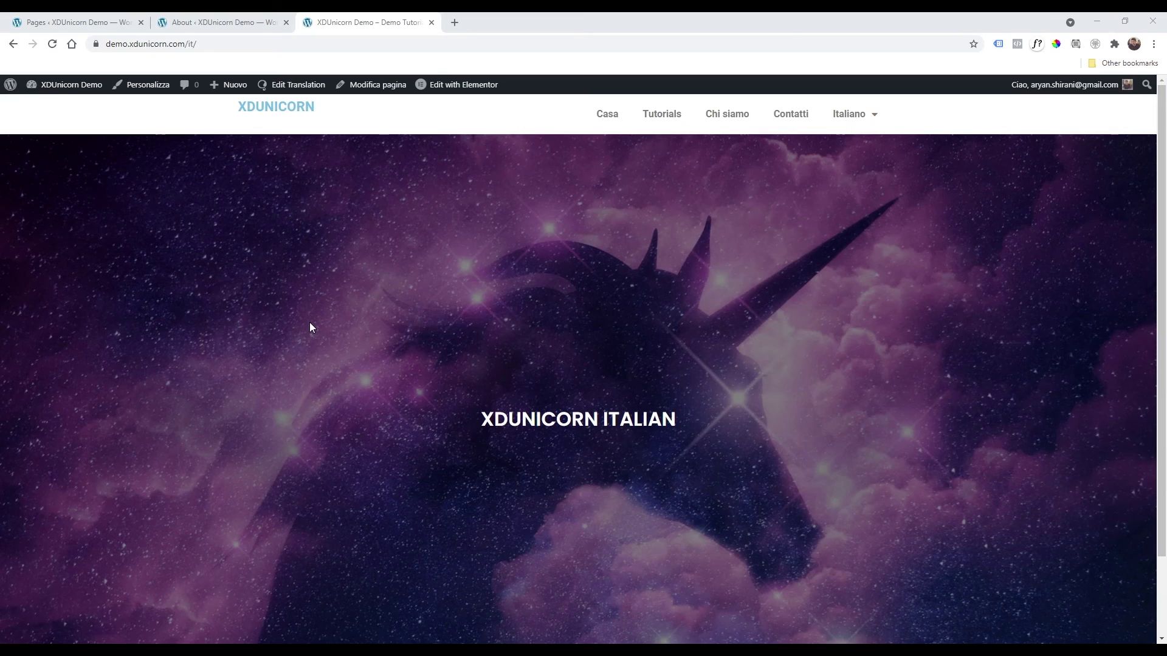
mouse_move(875, 118)
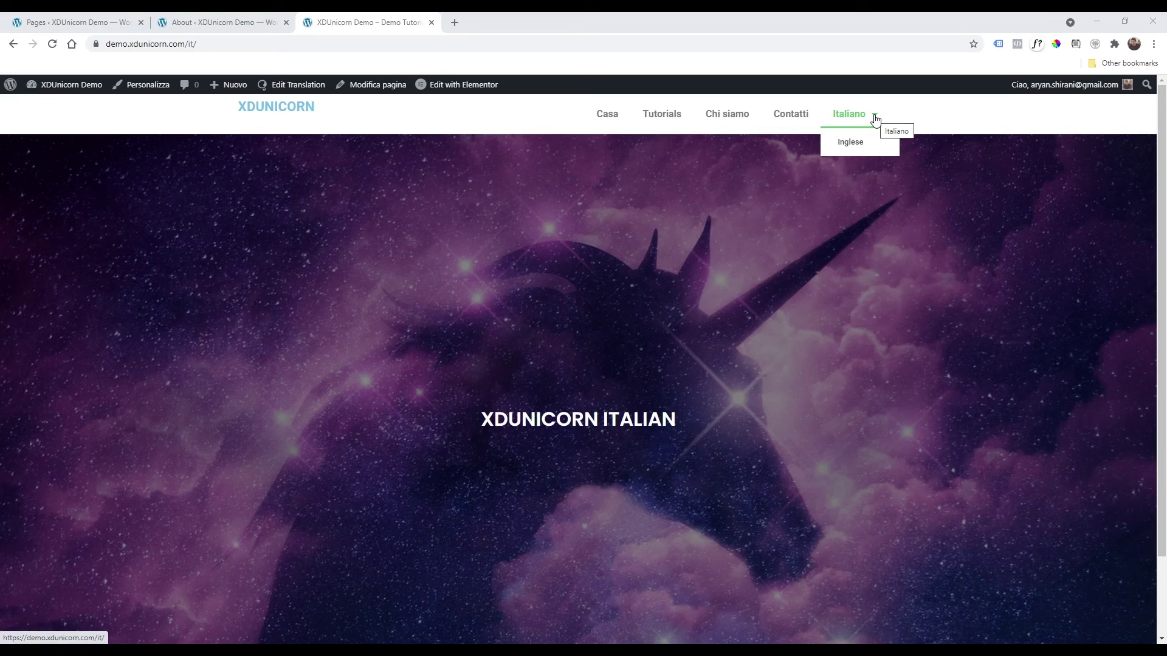